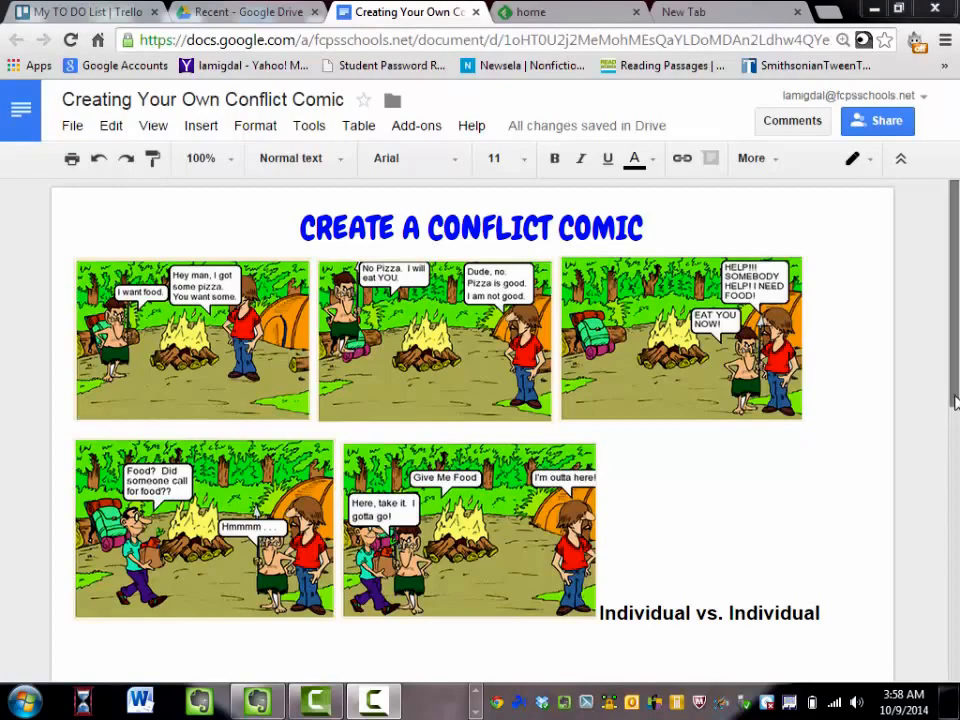
- Open the WRITECOMICS.COM website from the link in guideline 5 of the conflict comic directions
mouse_move(955, 402)
mouse_down()
mouse_move(940, 463)
mouse_move(952, 390)
mouse_up()
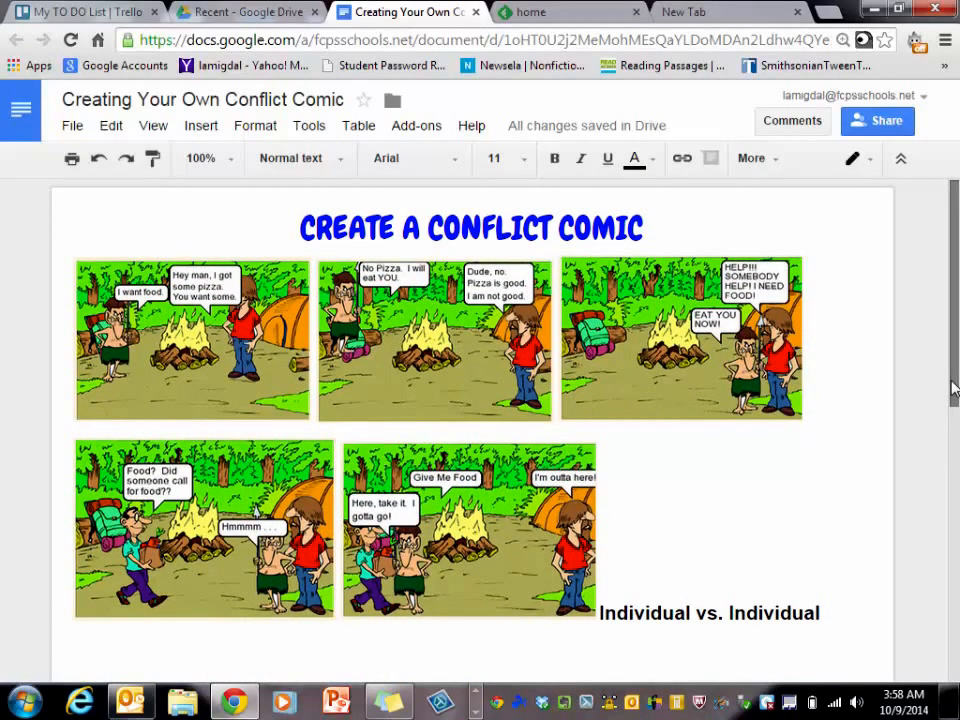
drag(952, 390, 950, 590)
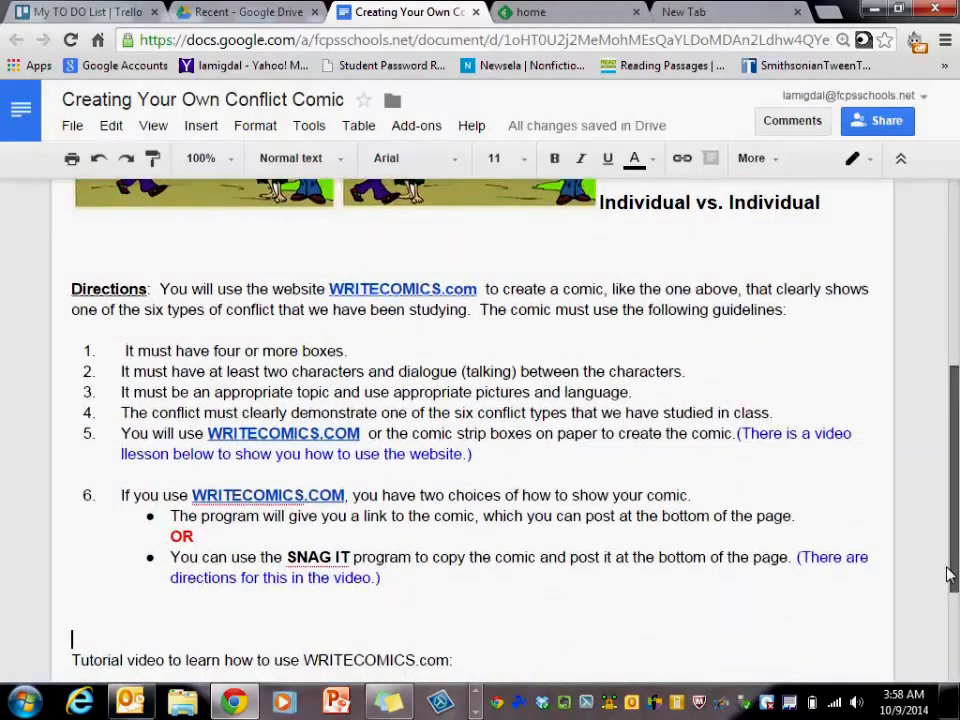
click(285, 430)
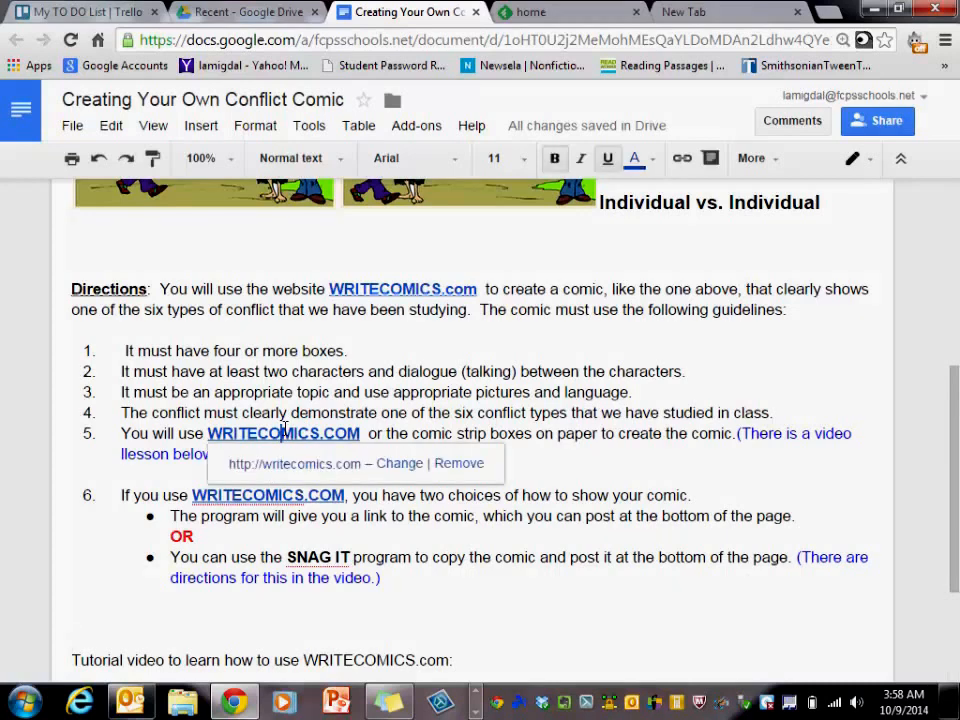
click(299, 466)
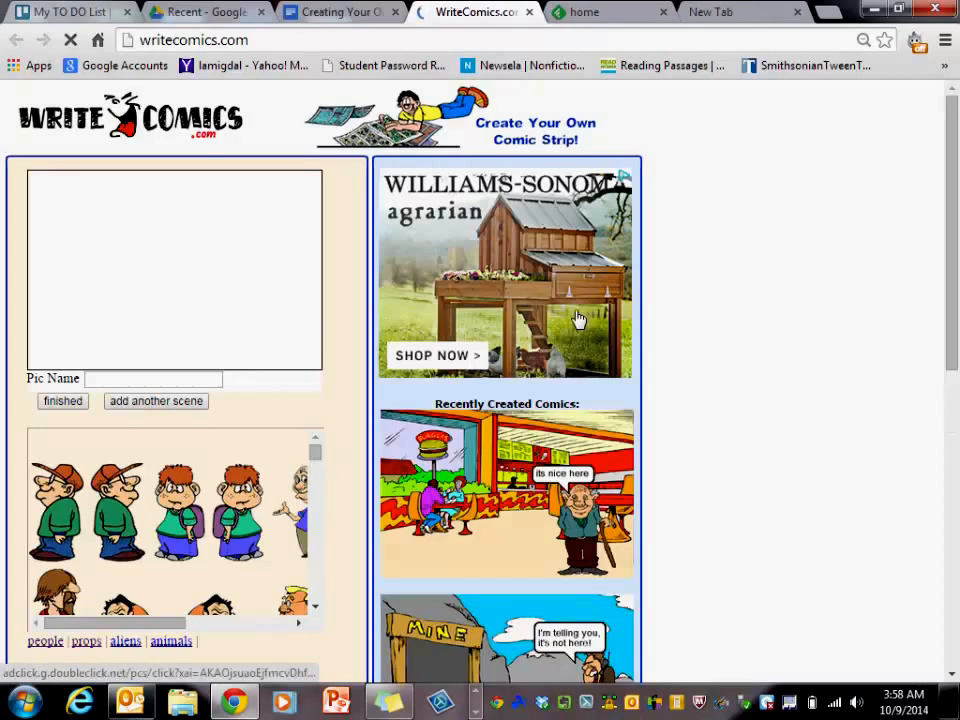
- Browse the background gallery and apply the forest campsite with the campfire and orange tent to the scene
mouse_move(955, 218)
mouse_down()
mouse_move(955, 256)
mouse_move(945, 200)
mouse_up()
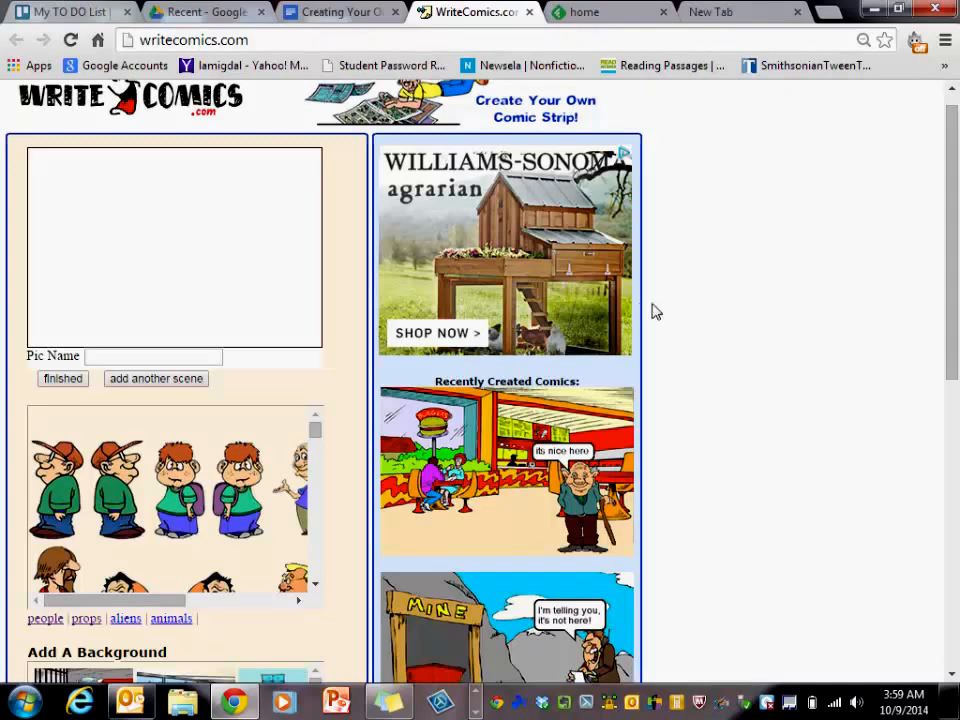
drag(955, 235, 949, 343)
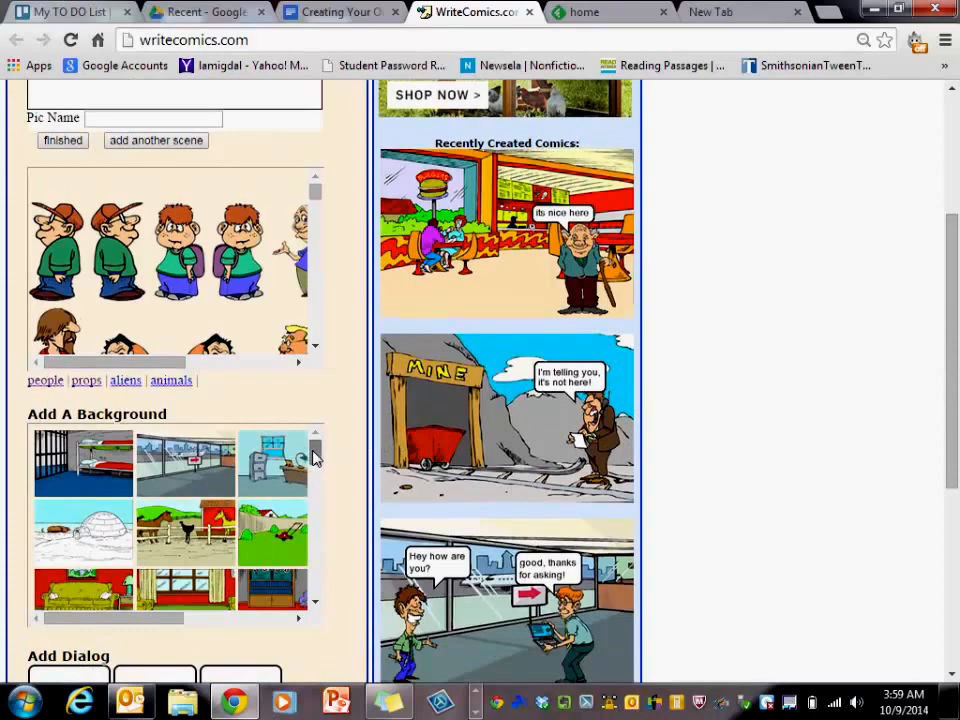
drag(314, 455, 314, 533)
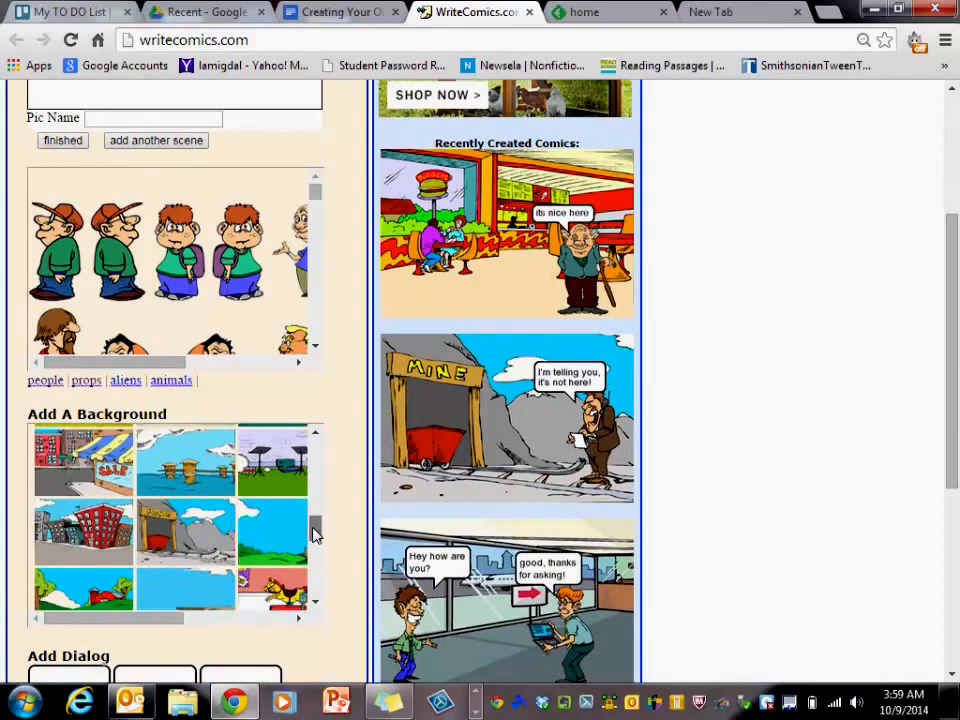
drag(146, 618, 249, 638)
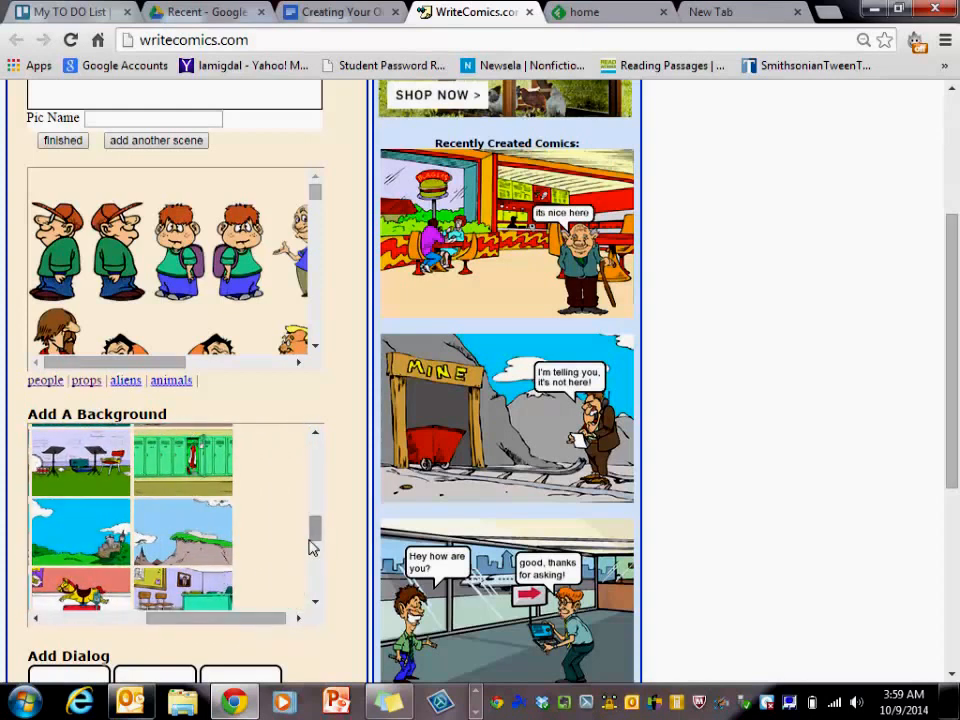
drag(316, 543, 317, 617)
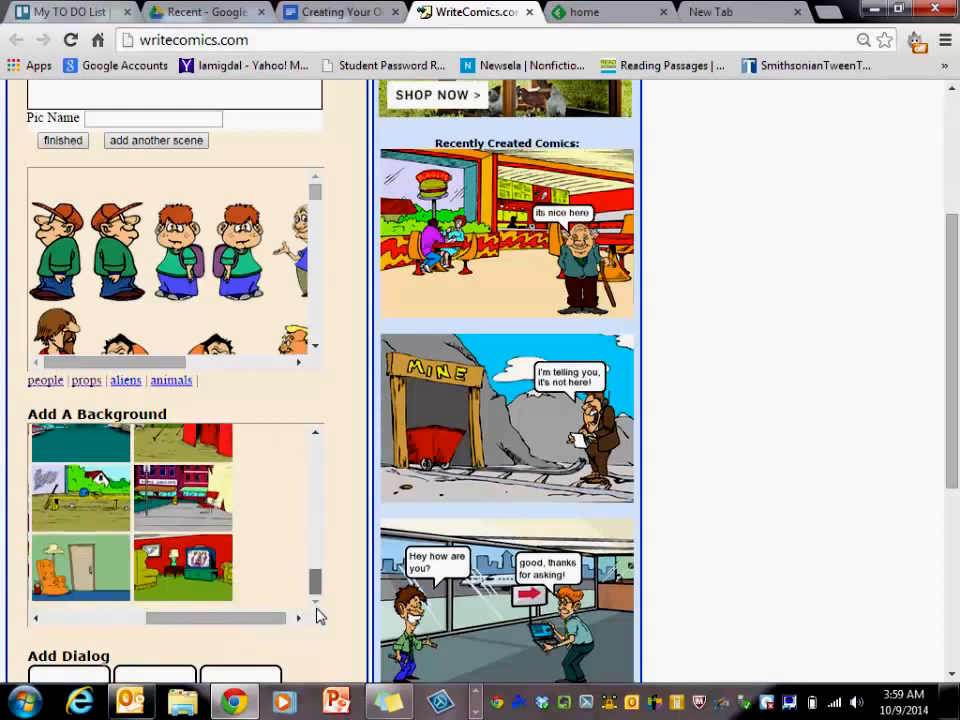
drag(242, 619, 84, 632)
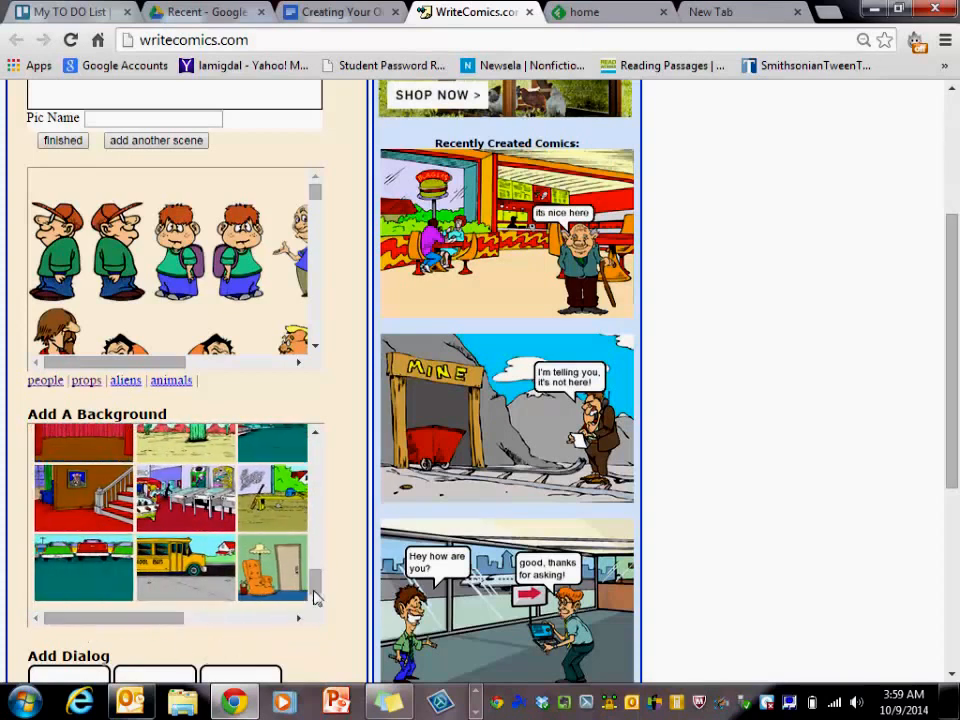
drag(316, 595, 312, 476)
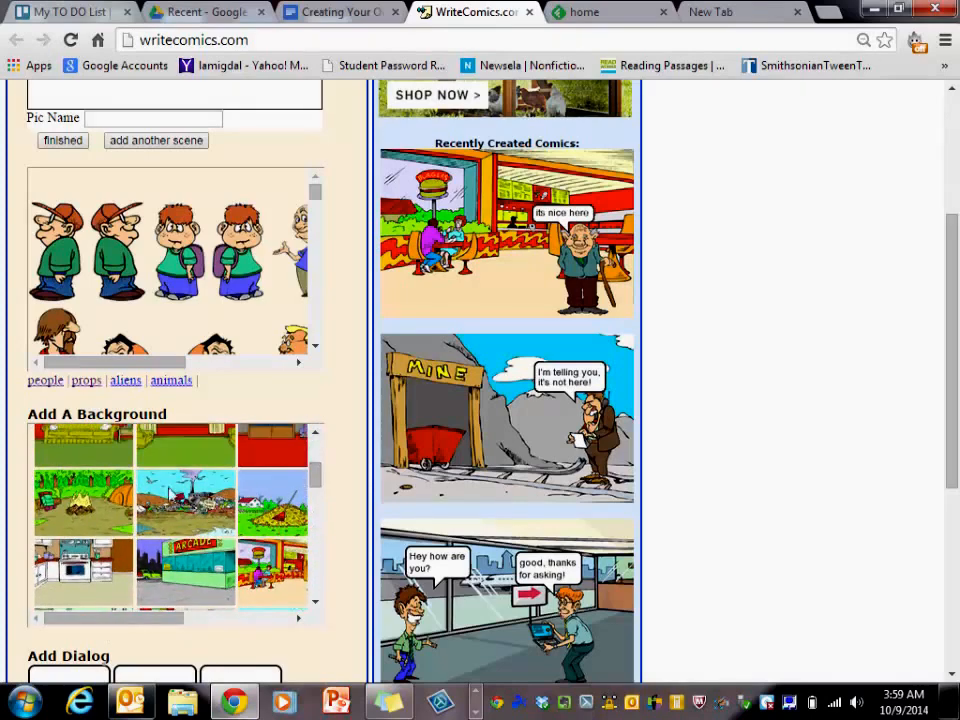
click(77, 505)
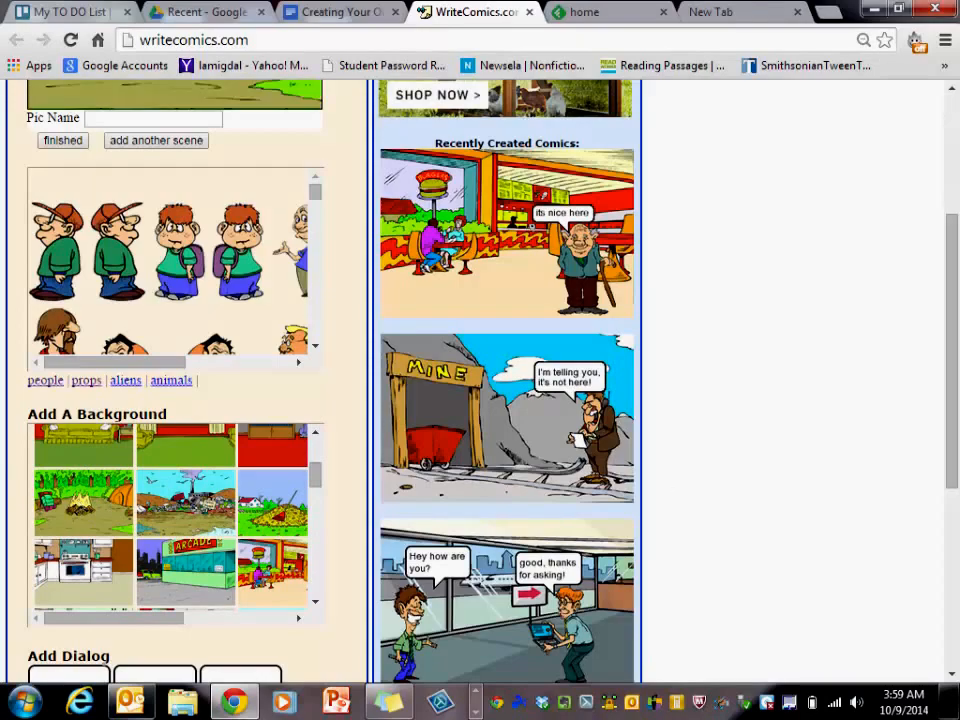
- Examine the available people, props, aliens and animals that can be added to the comic scene
drag(955, 452, 944, 335)
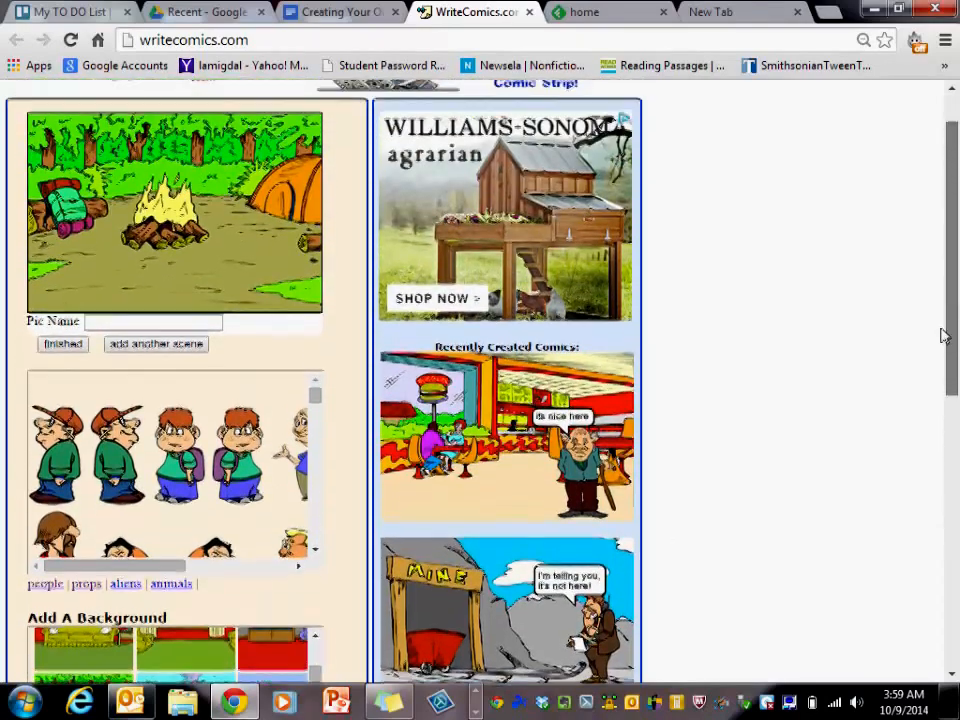
scroll(944, 335, up, 1)
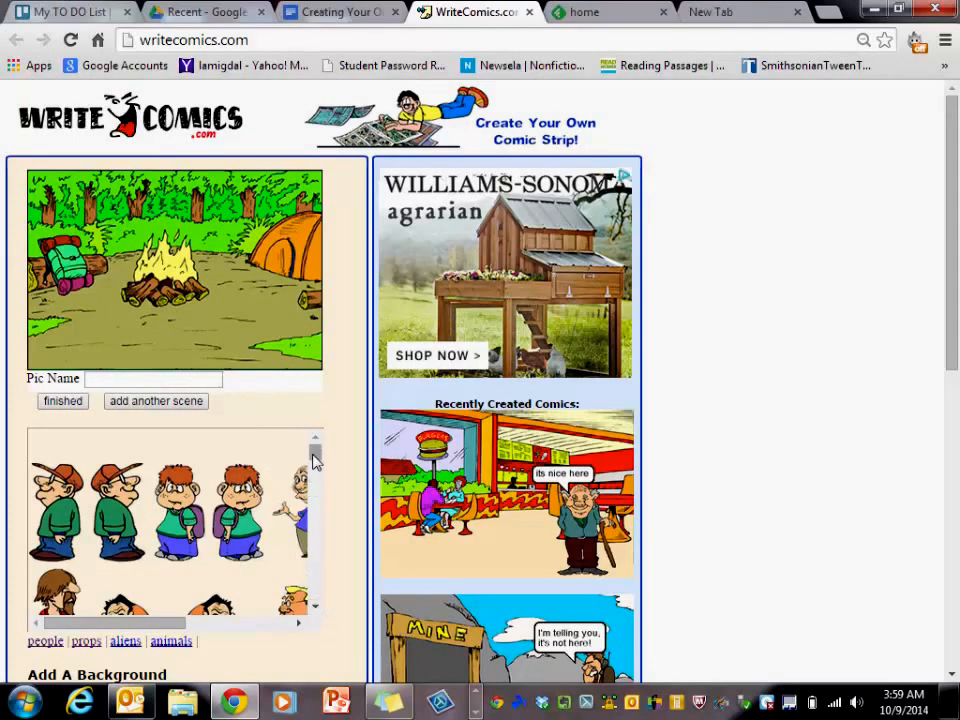
drag(313, 455, 314, 460)
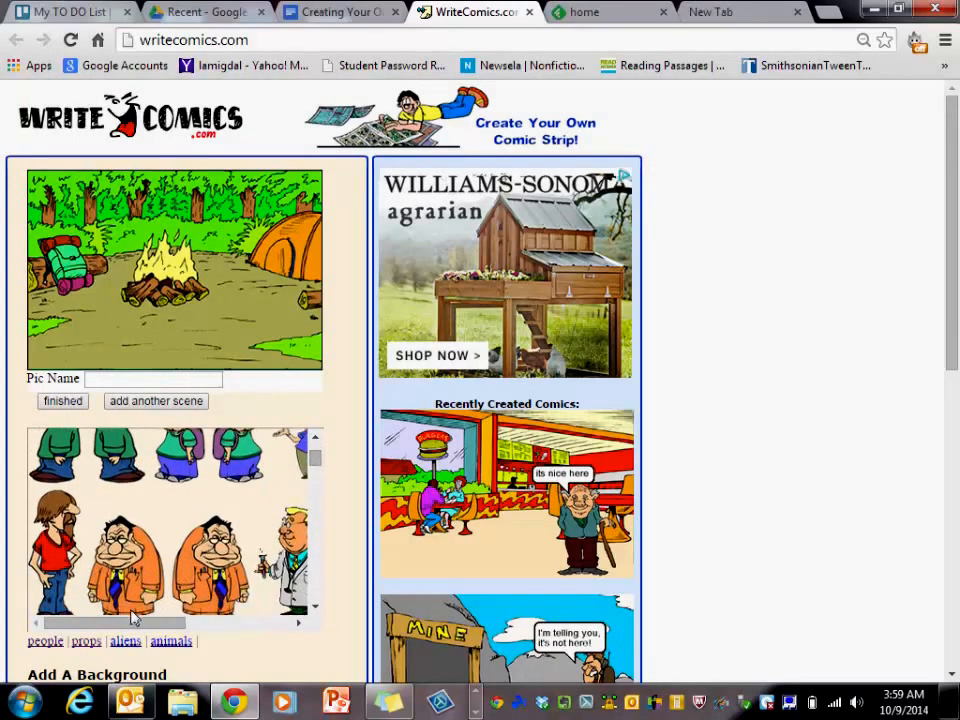
drag(135, 625, 207, 638)
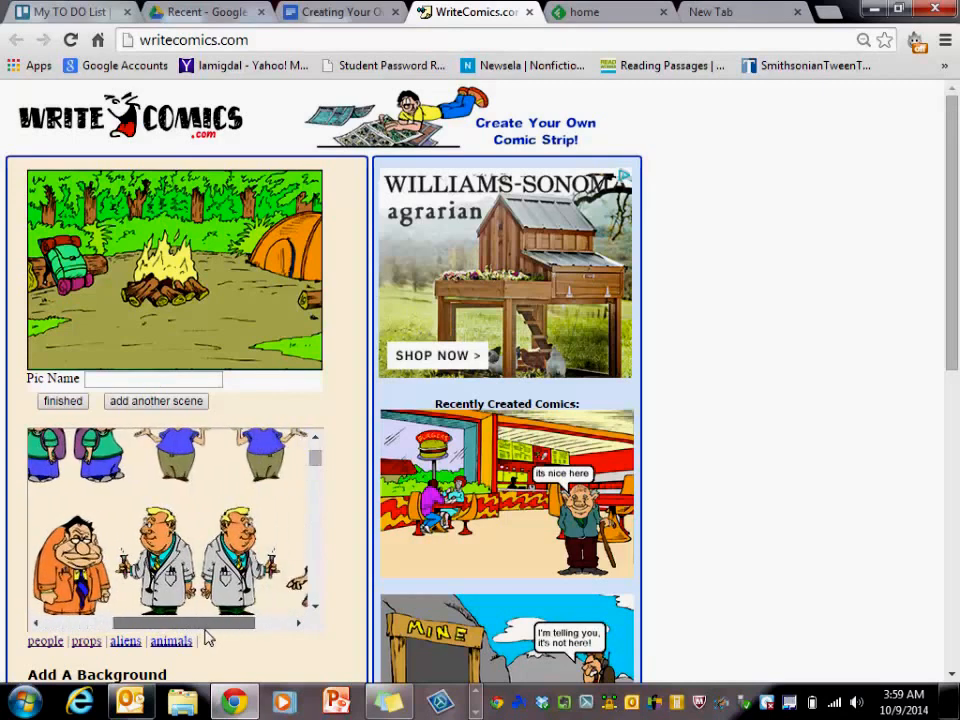
click(315, 610)
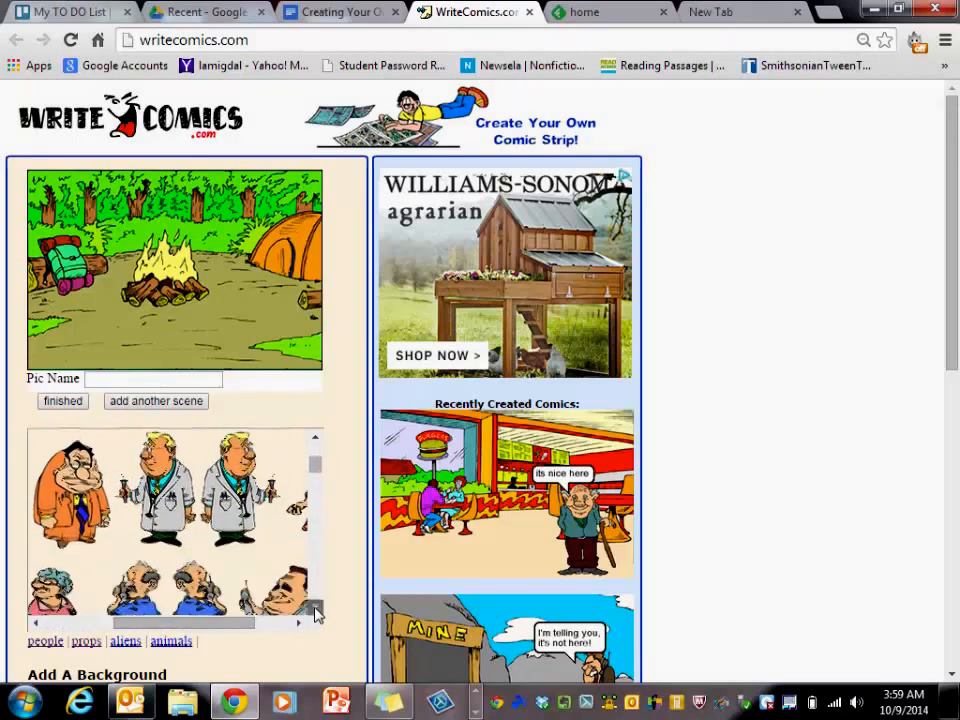
click(315, 610)
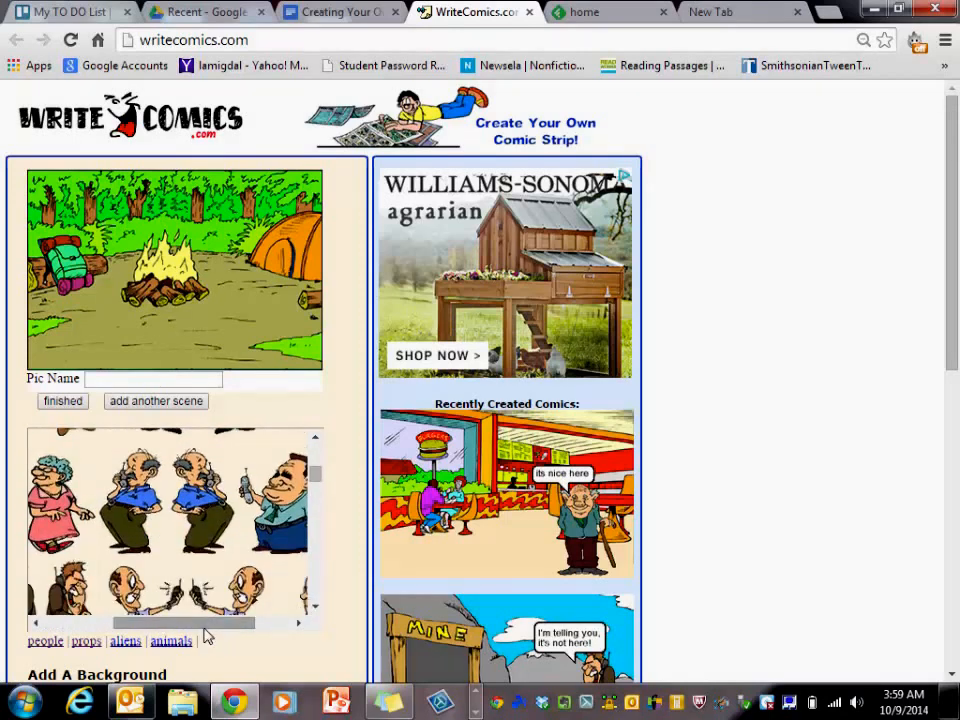
drag(204, 627, 55, 638)
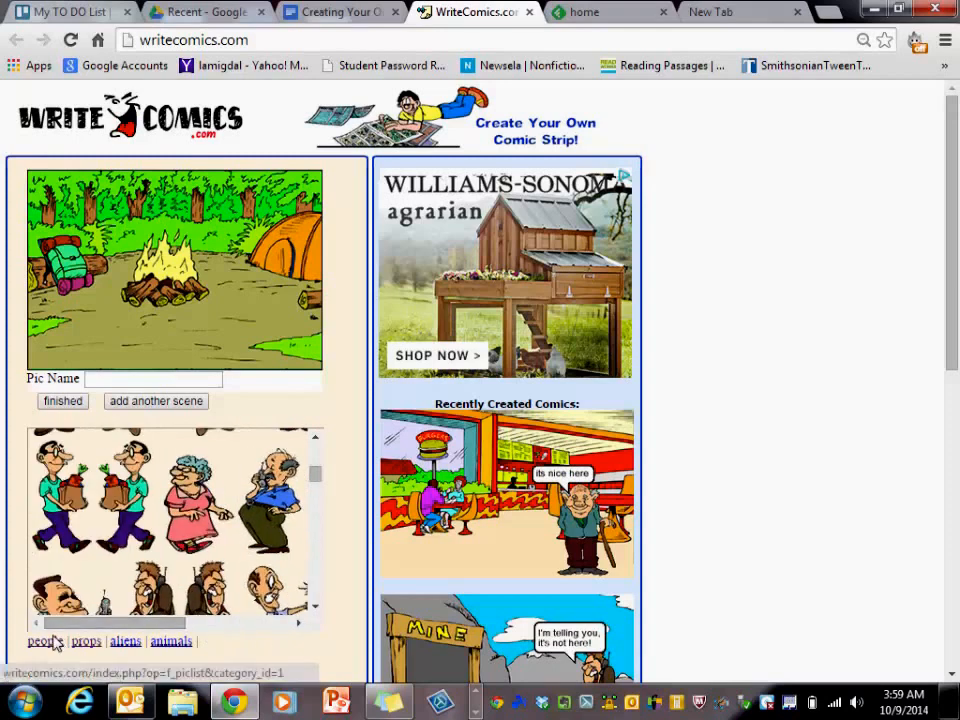
click(86, 646)
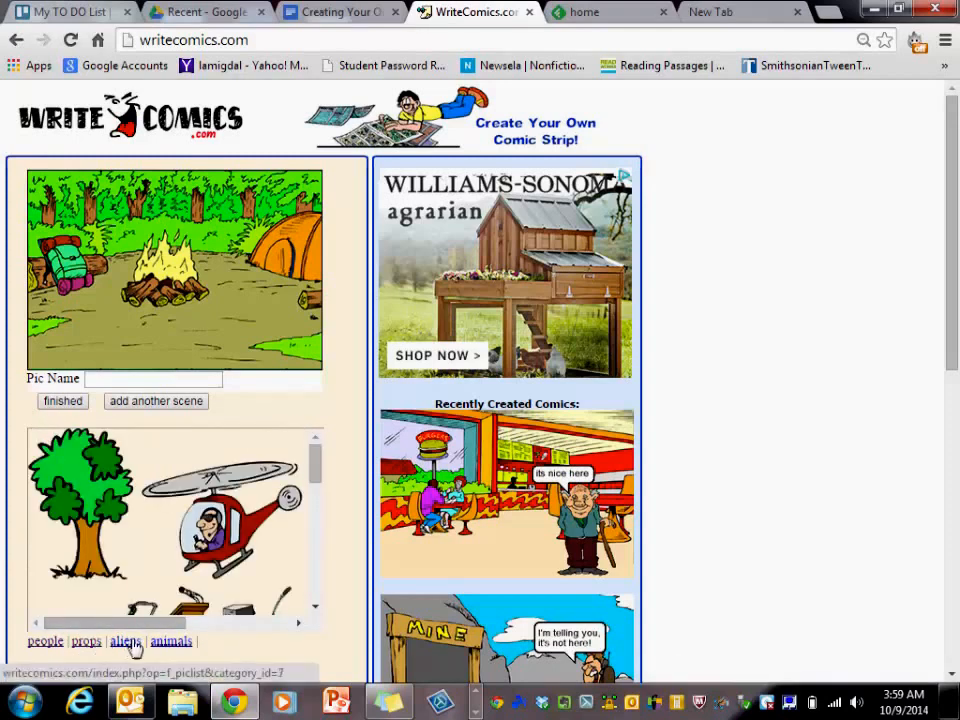
click(125, 642)
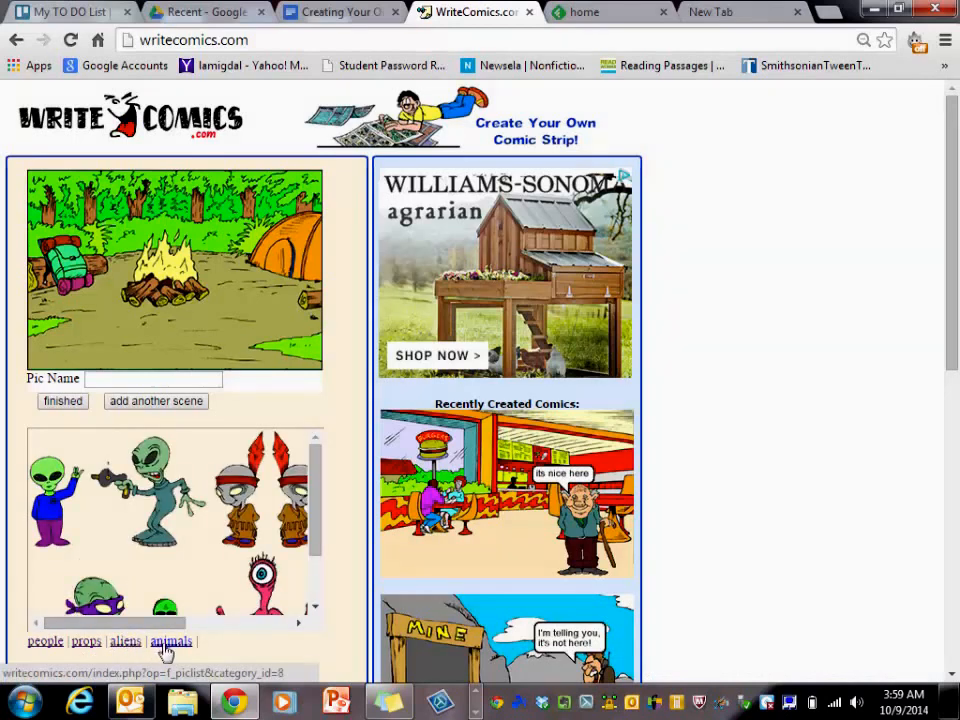
click(167, 645)
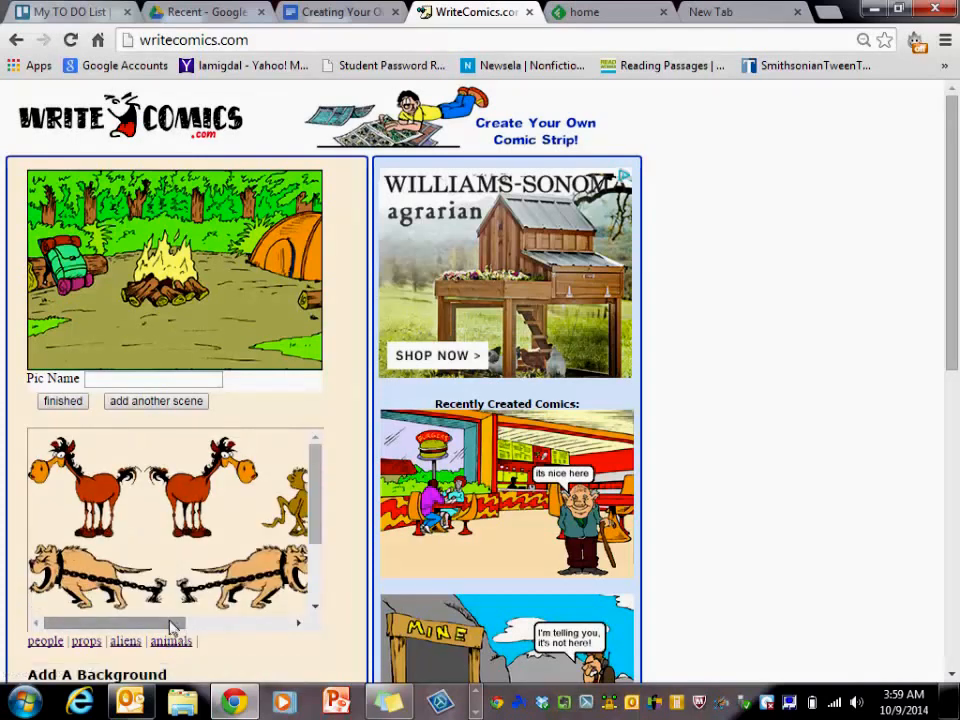
drag(170, 627, 296, 634)
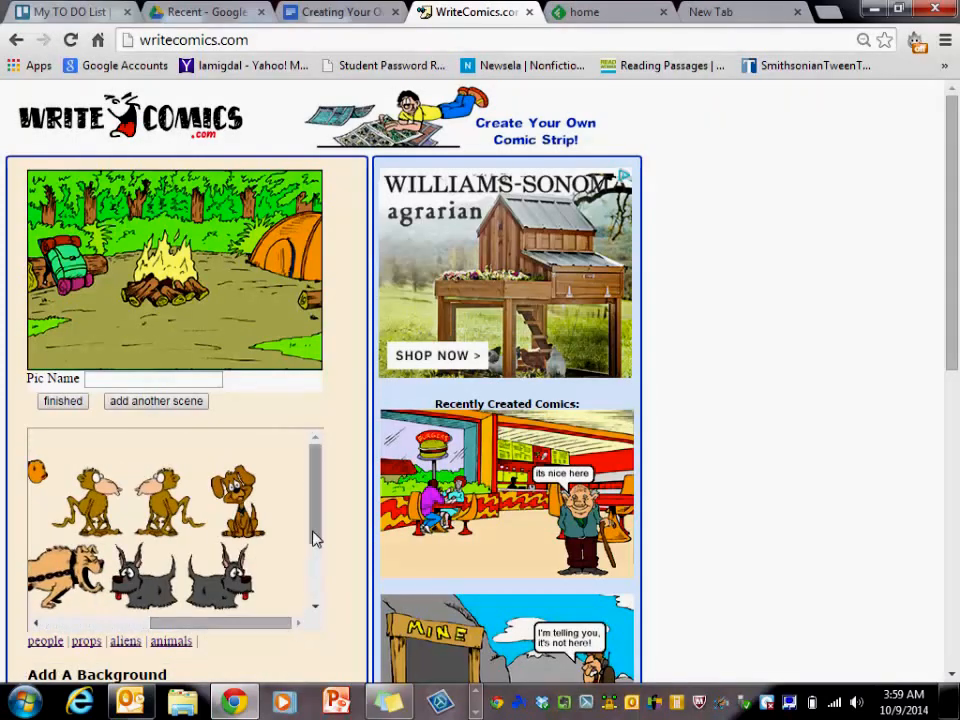
drag(313, 536, 313, 638)
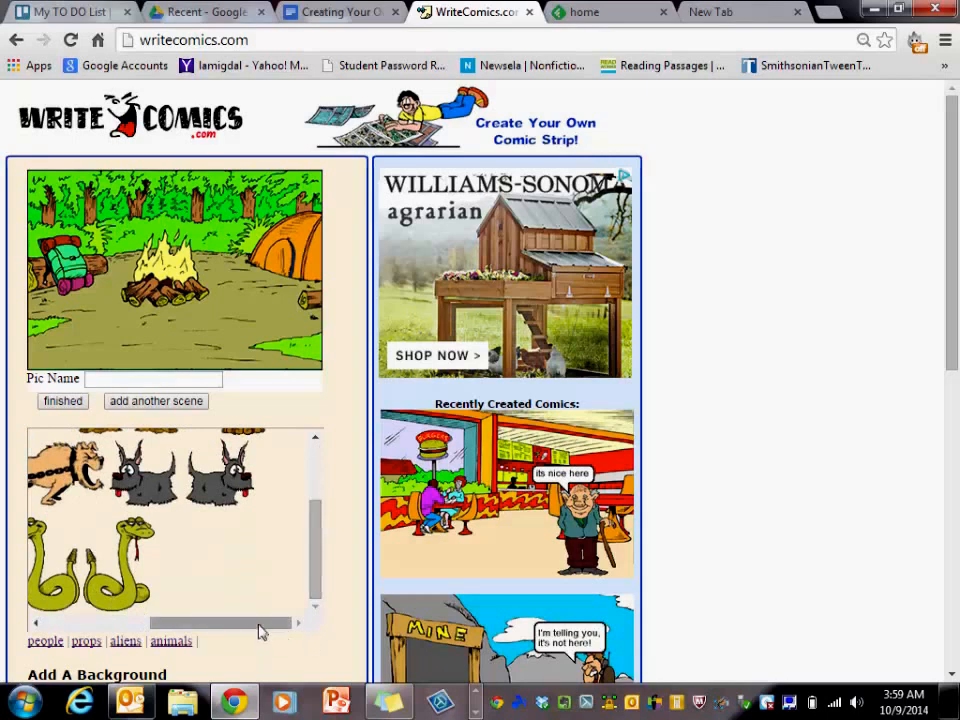
drag(246, 628, 62, 656)
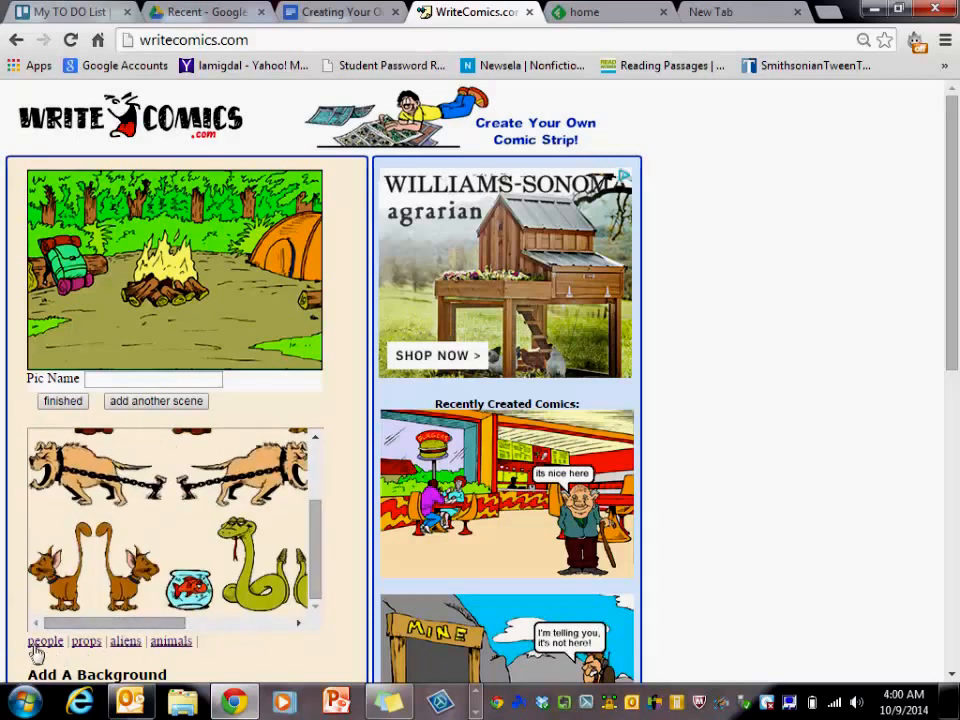
- Add the left-facing bearded man in the red shirt from the people collection and place him in front of the orange tent
click(34, 647)
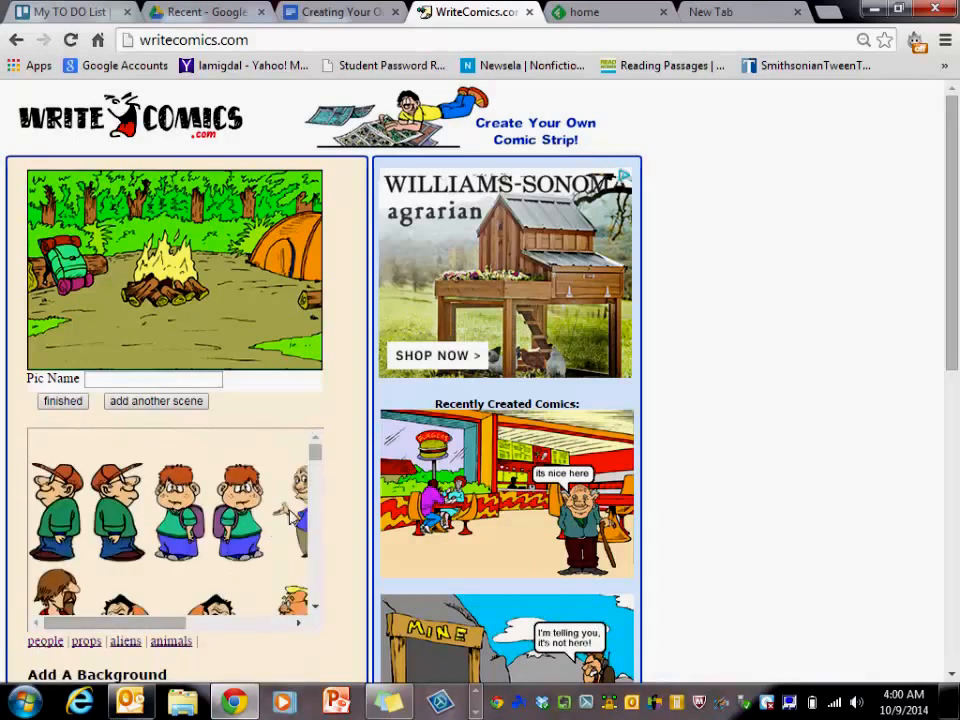
click(314, 606)
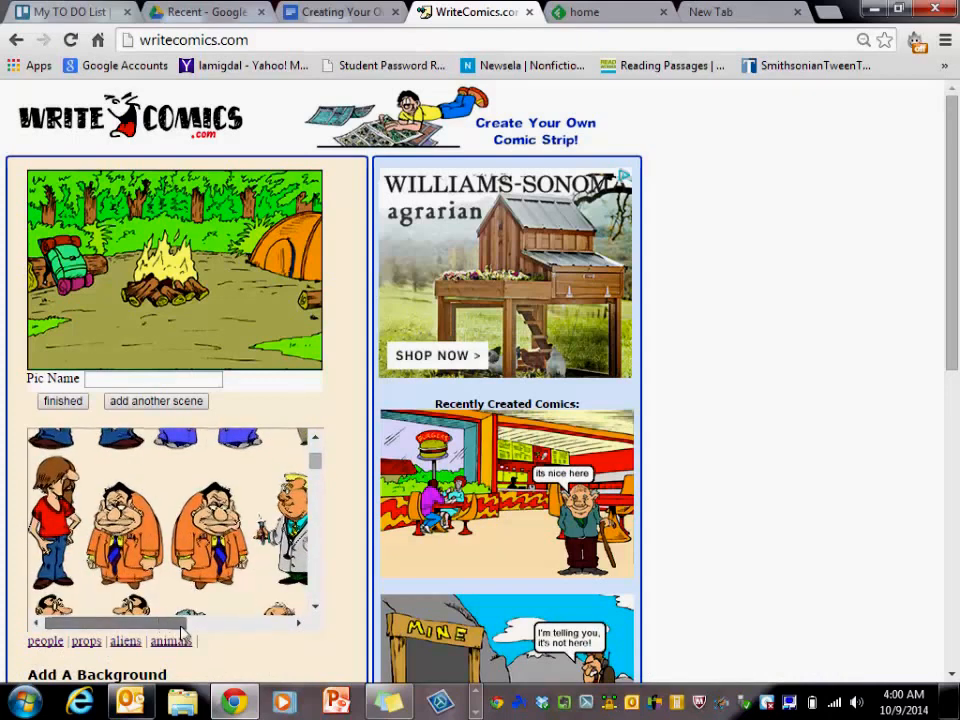
drag(182, 632, 306, 669)
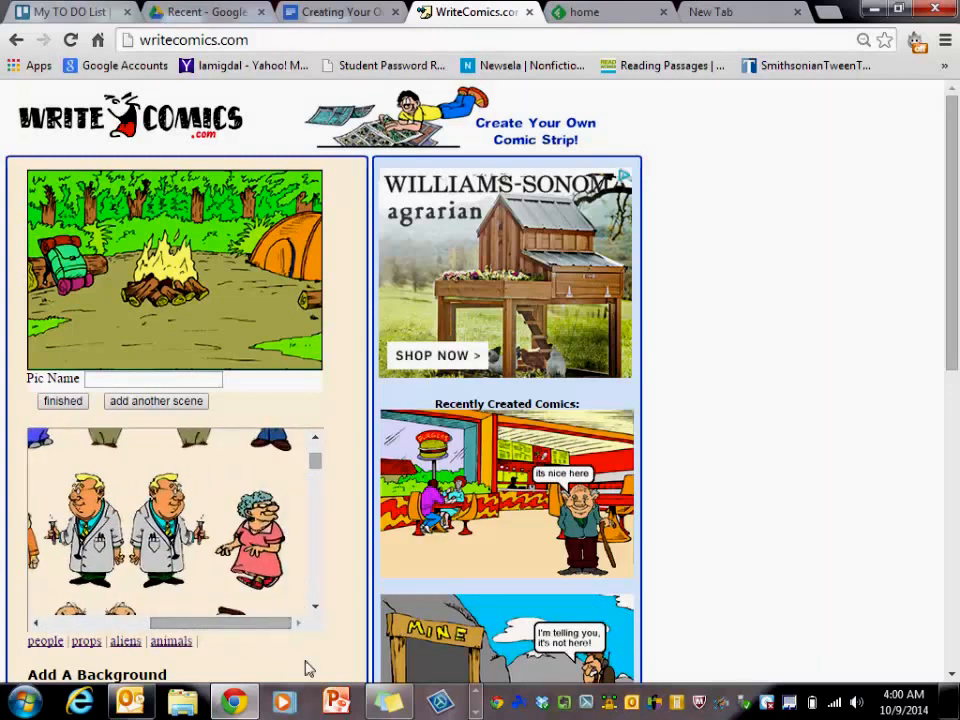
scroll(300, 458, up, 2)
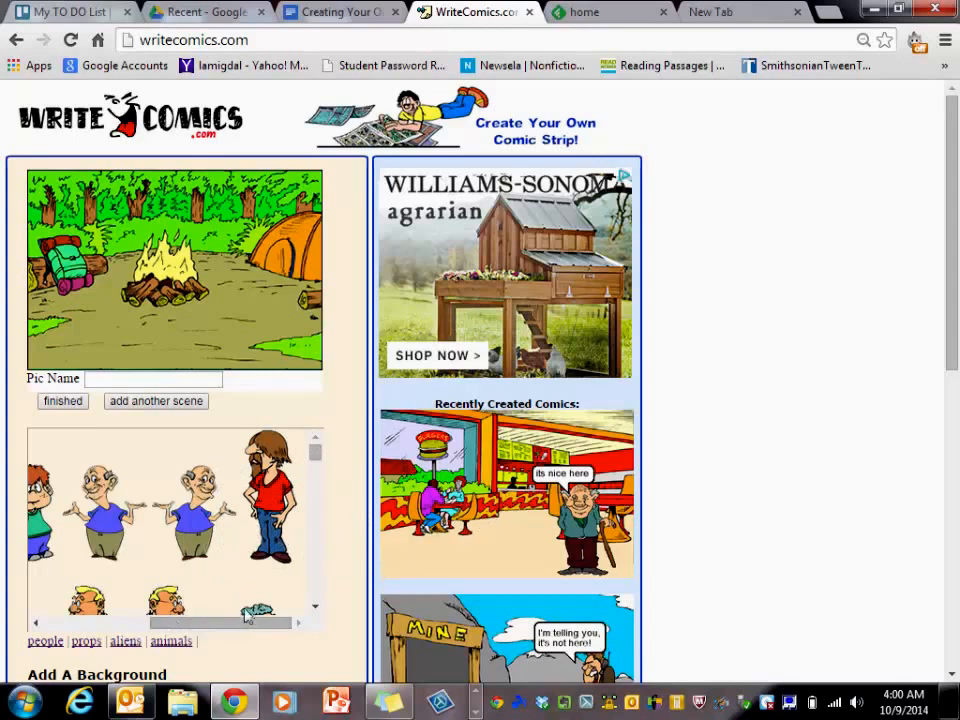
click(313, 607)
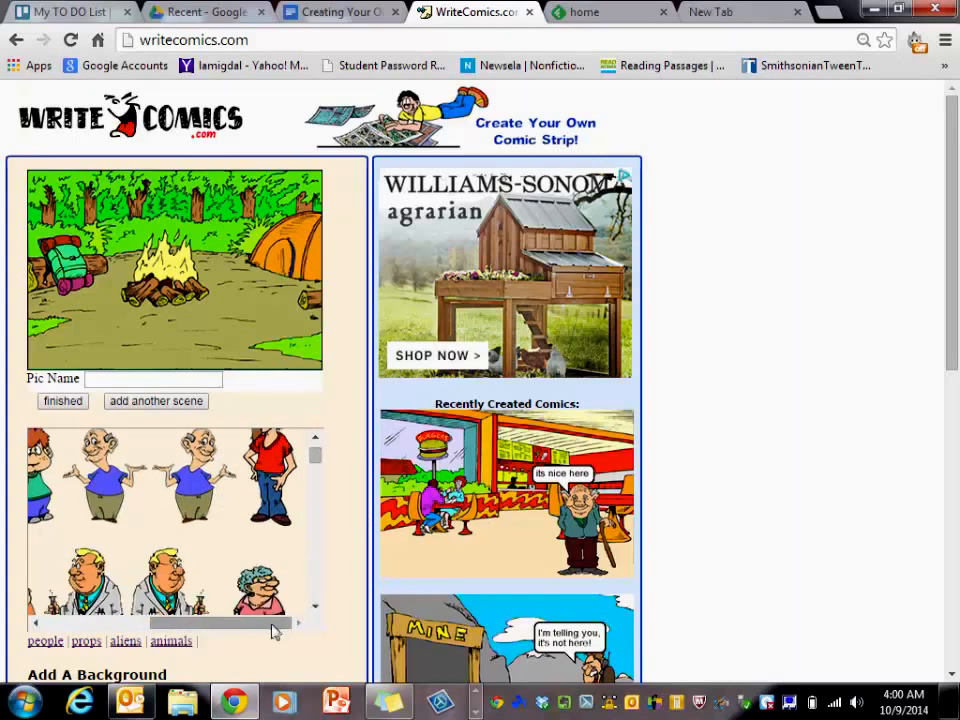
drag(270, 627, 9, 638)
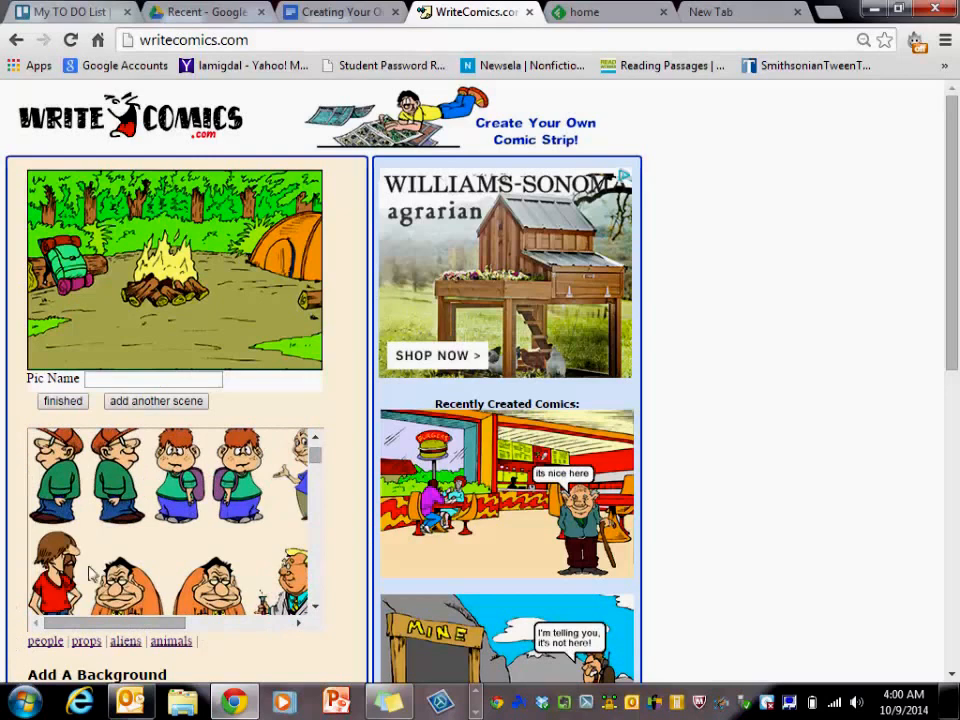
drag(152, 626, 296, 660)
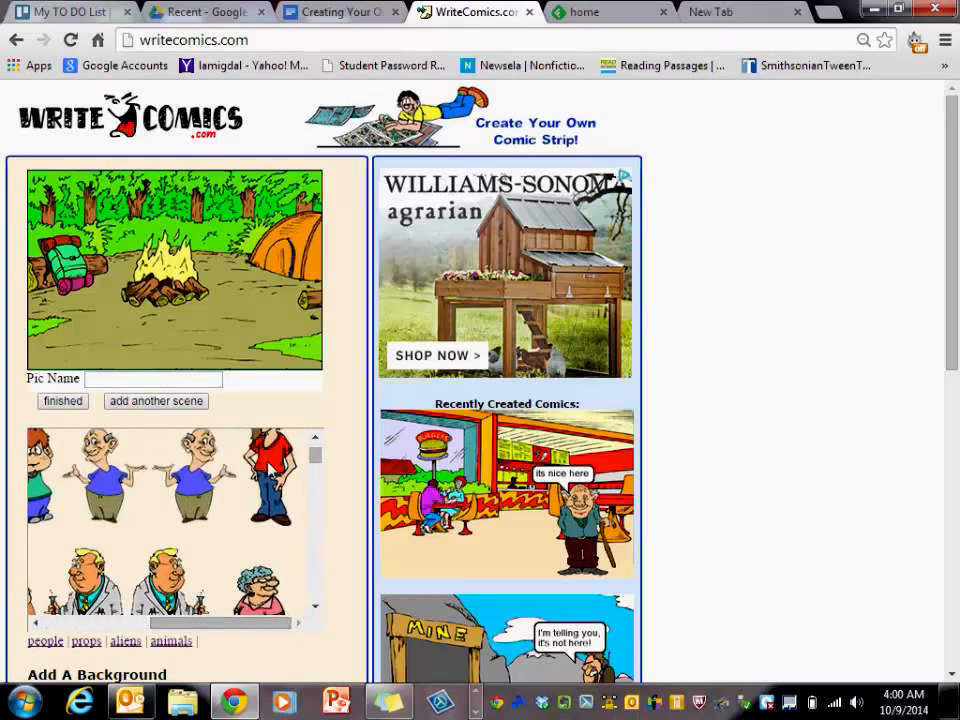
scroll(255, 490, up, 1)
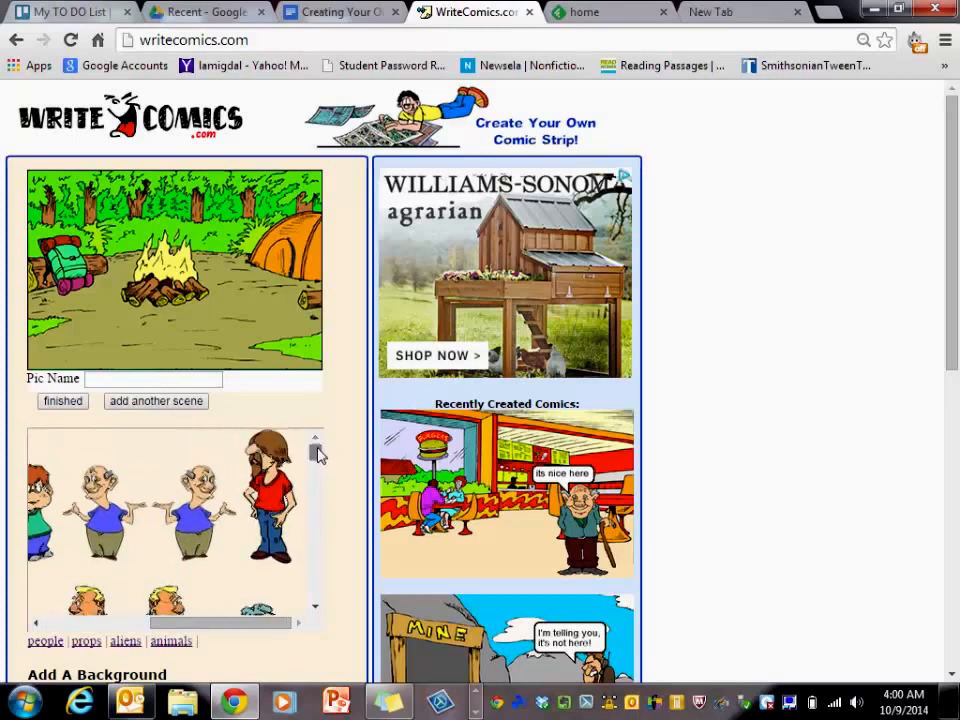
click(258, 500)
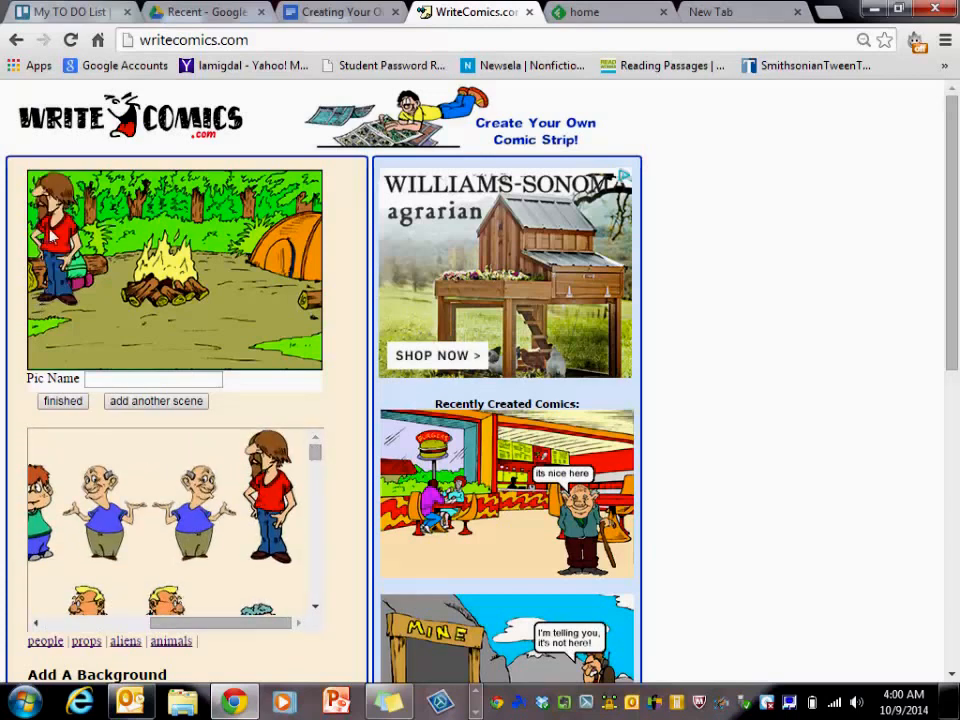
drag(53, 235, 263, 278)
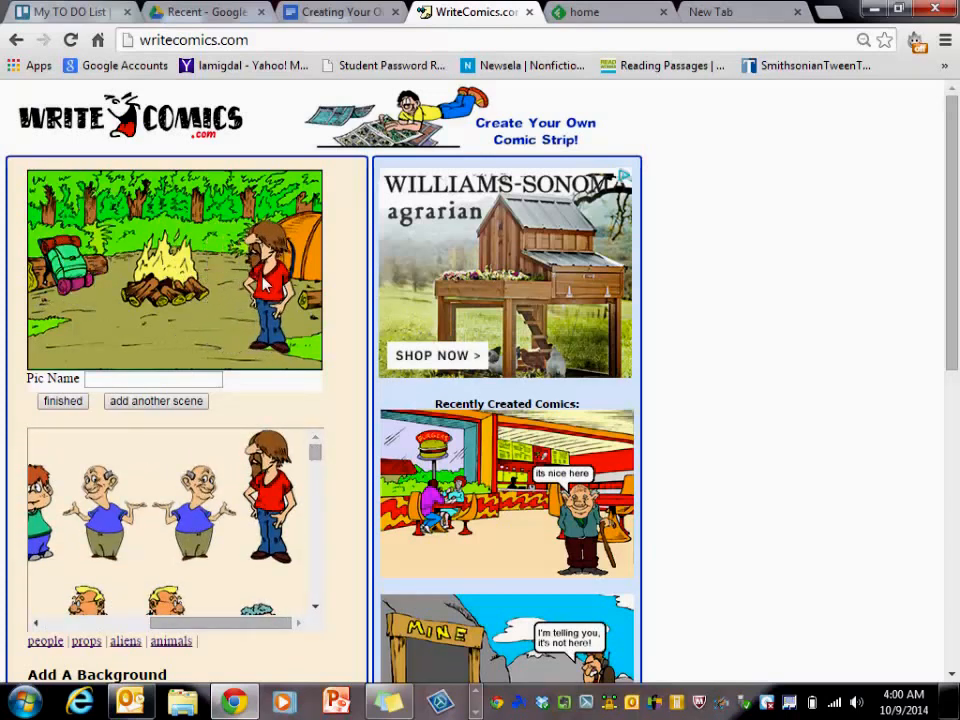
- Add the right-facing caveman with the spear from the people collection and place him in front of the green backpack
drag(318, 465, 312, 607)
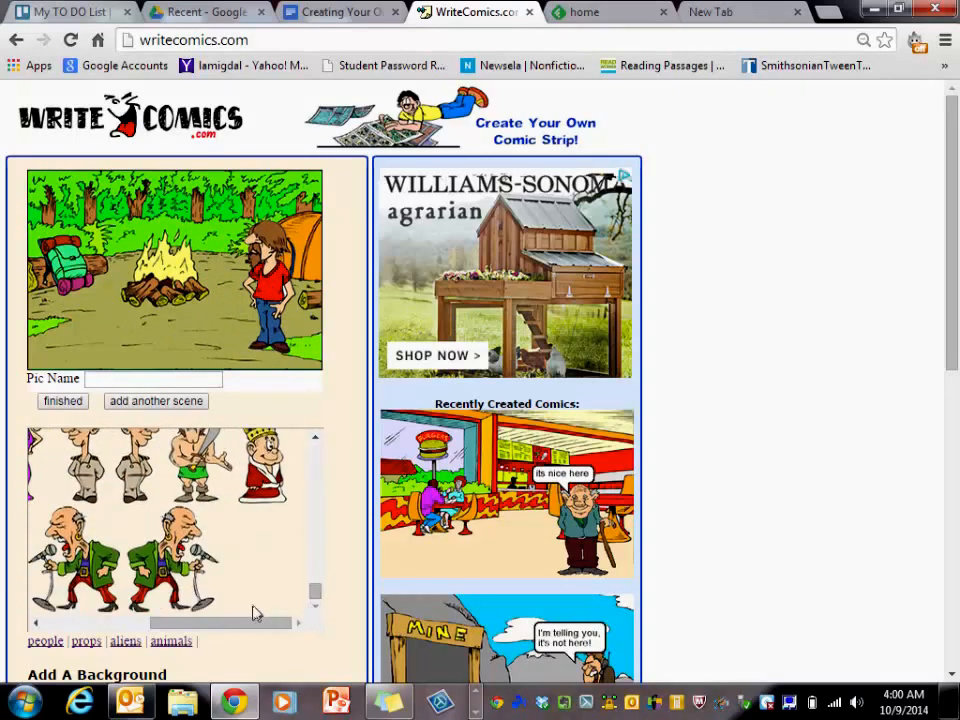
drag(255, 623, 42, 625)
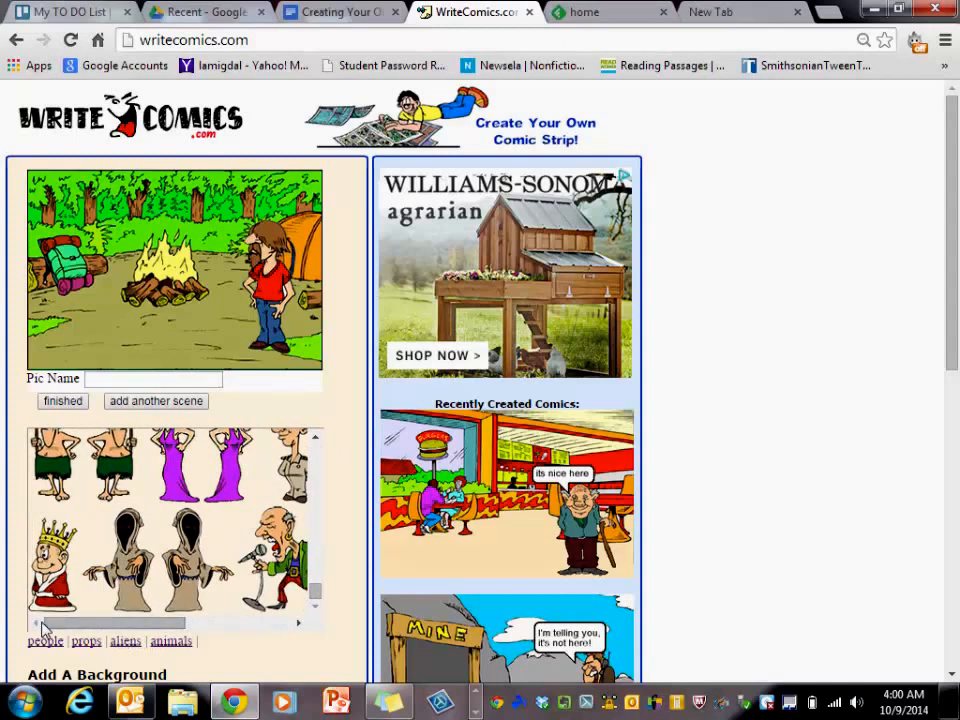
click(107, 463)
drag(60, 250, 77, 312)
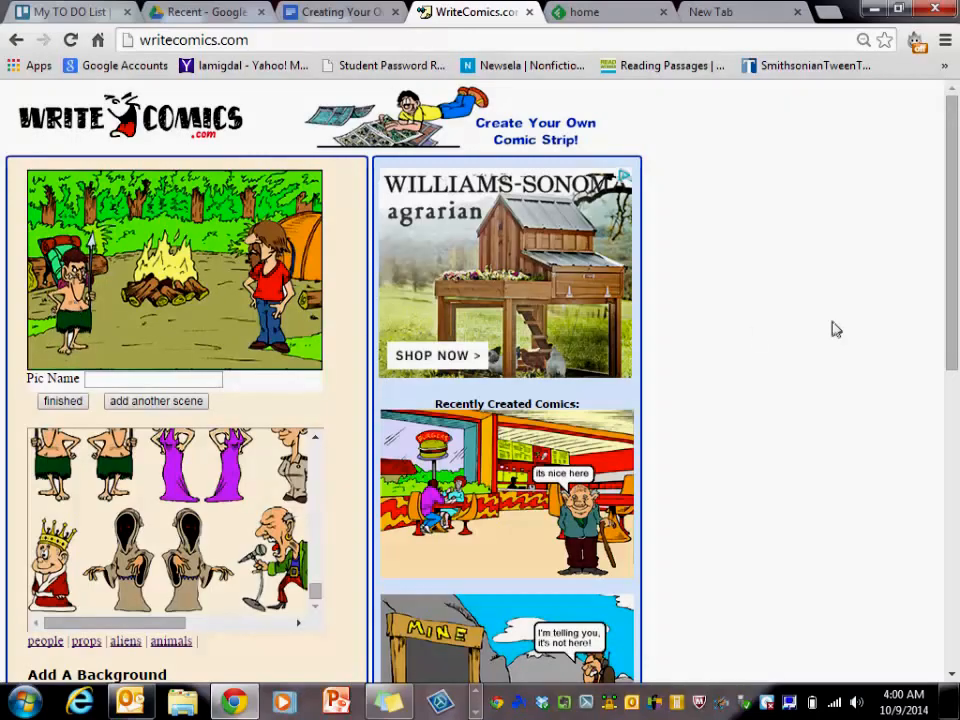
- Add a speech bubble with its tail pointing down-left and place it above the caveman in the campsite scene
drag(955, 300, 955, 515)
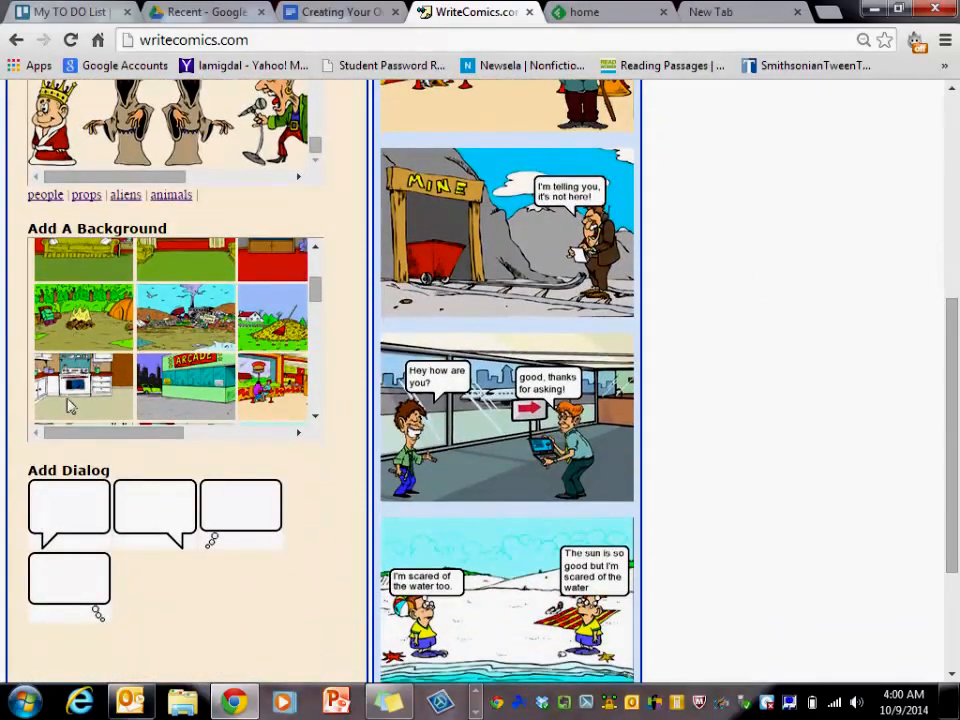
click(105, 488)
scroll(80, 492, up, 1)
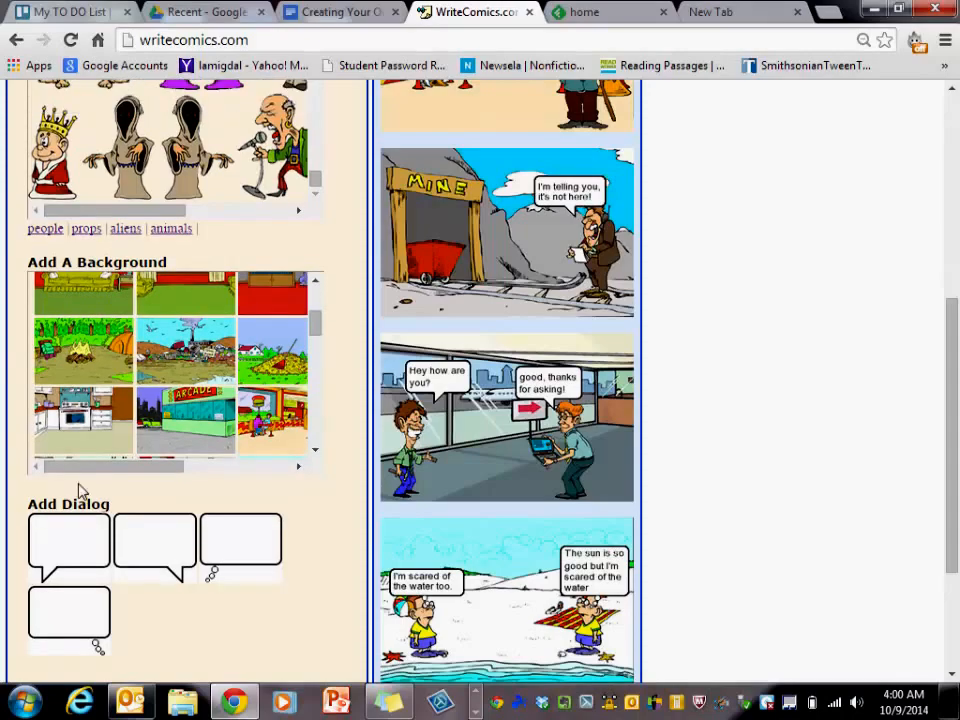
drag(945, 490, 915, 272)
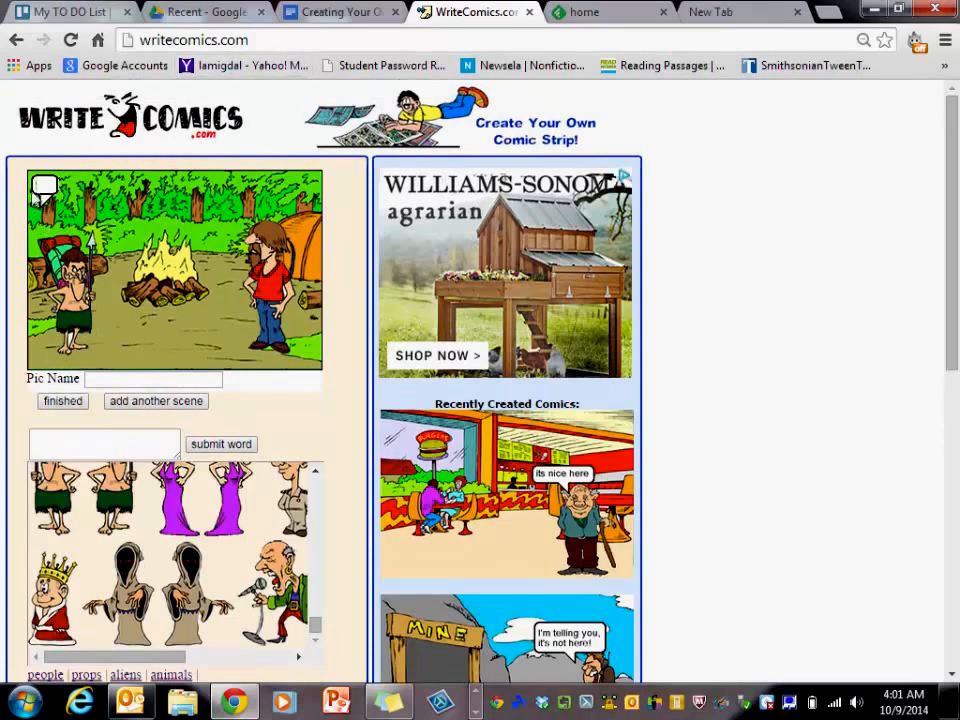
drag(42, 188, 106, 212)
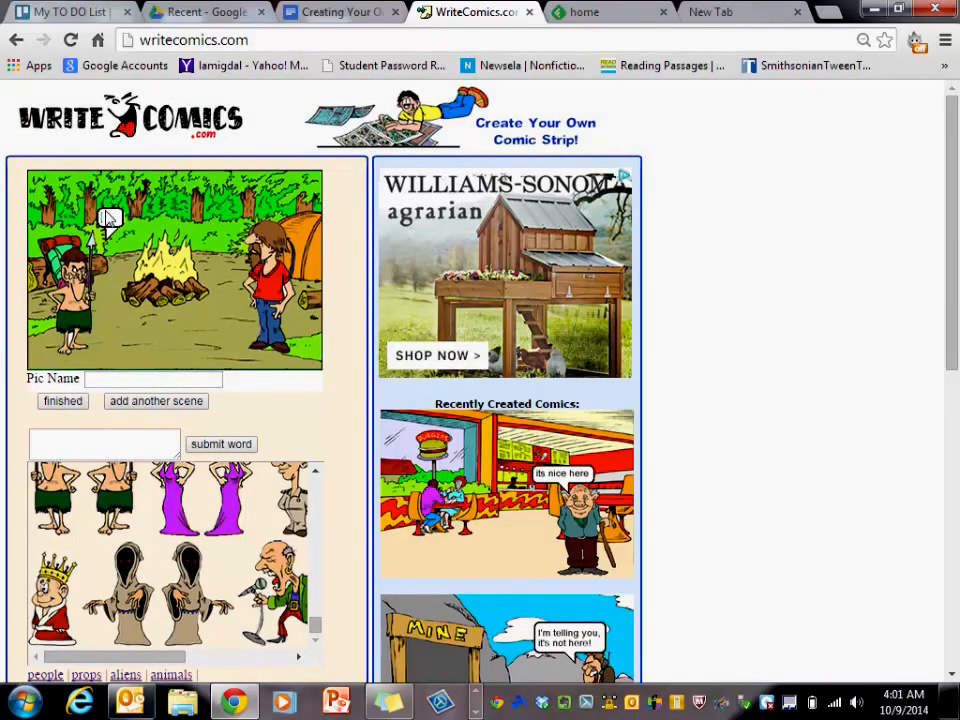
- Fill the caveman's speech bubble with "I want food!" and reposition it just above his head
click(55, 445)
click(195, 448)
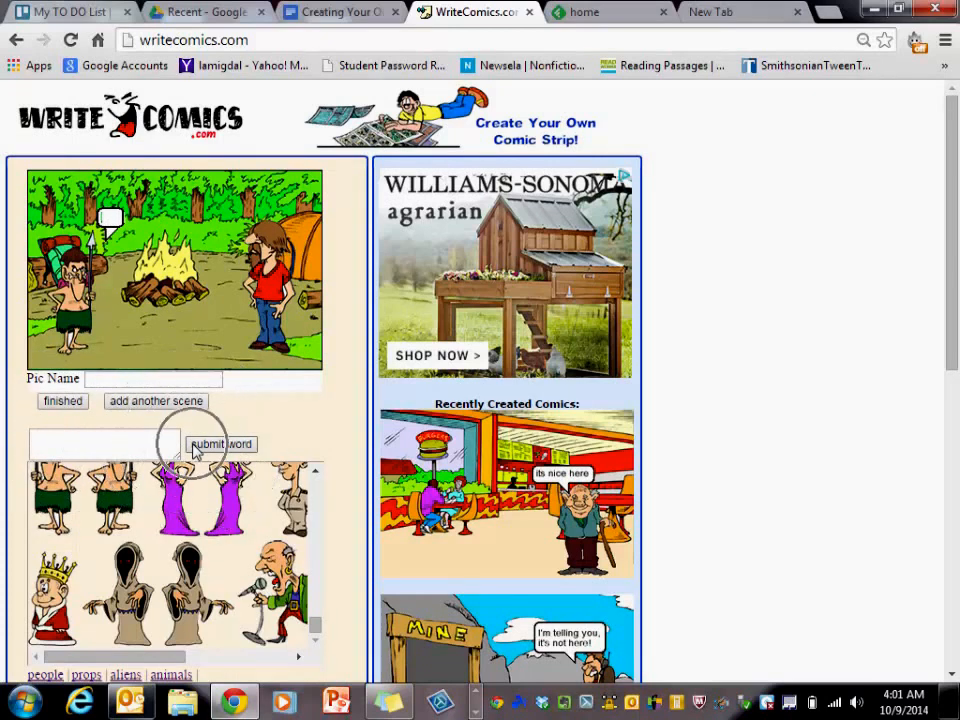
click(90, 436)
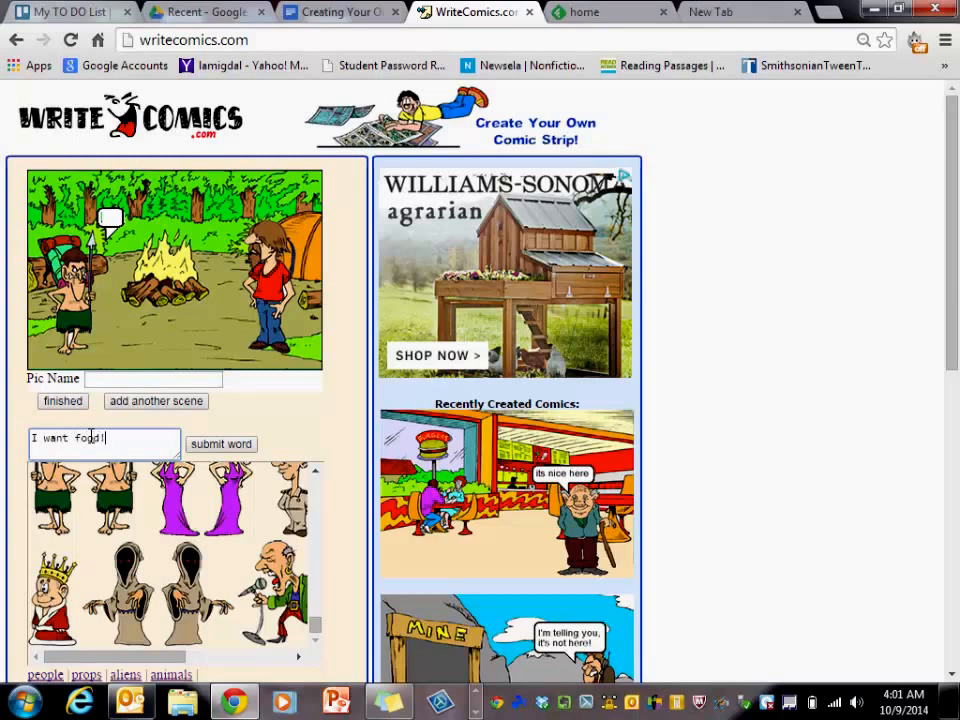
click(209, 446)
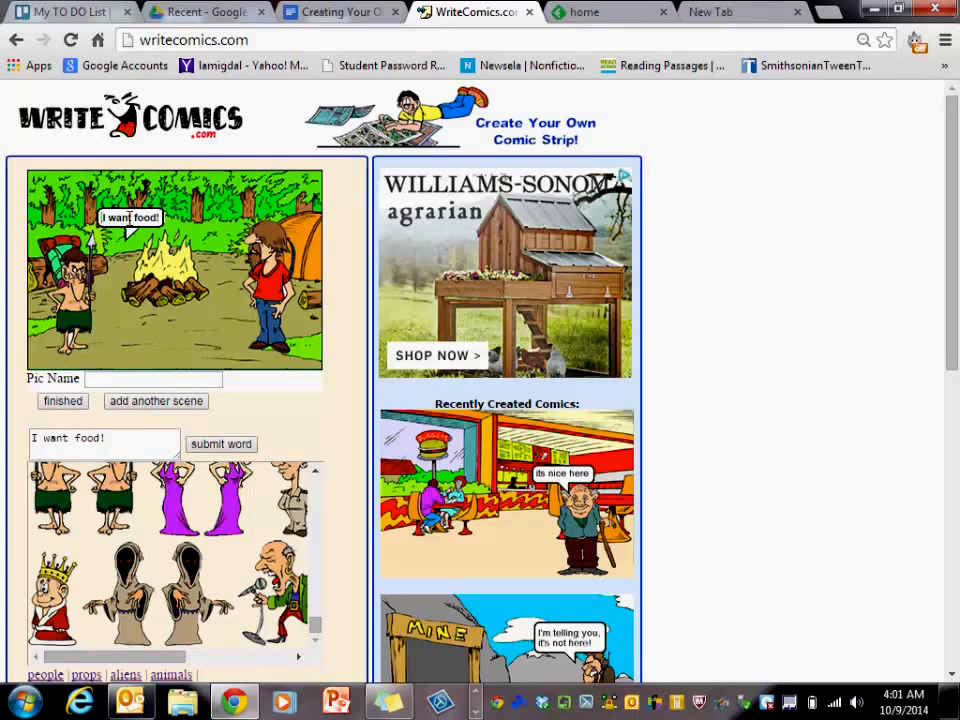
drag(118, 218, 105, 230)
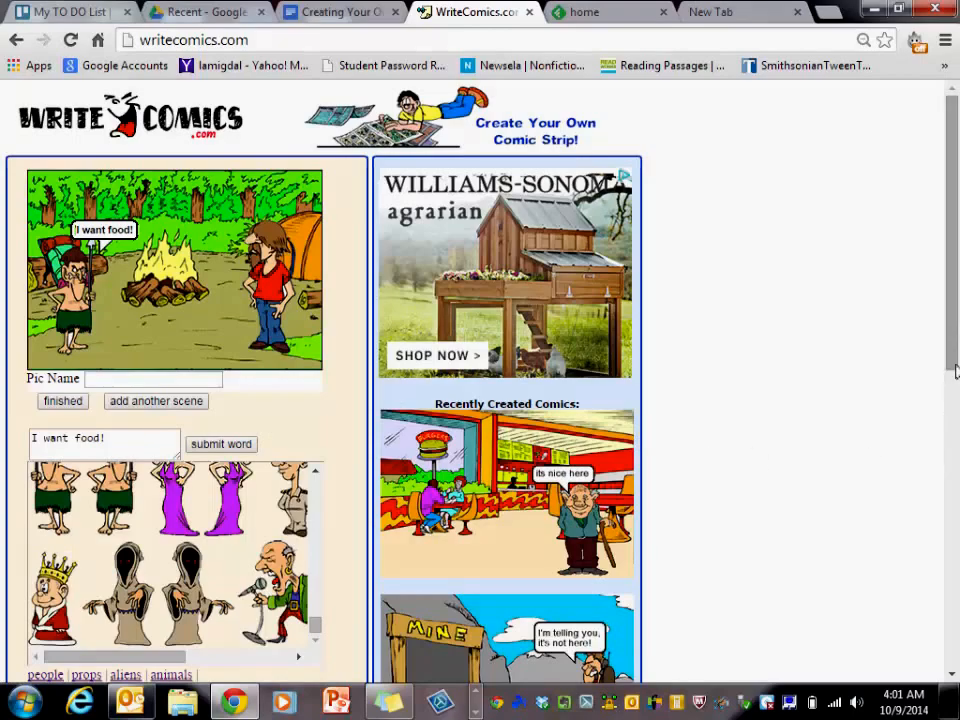
- Add a right-tailed speech bubble reading "Hey man, I got some pizza. Want some?" and place it above the man in the red shirt
drag(951, 364, 950, 474)
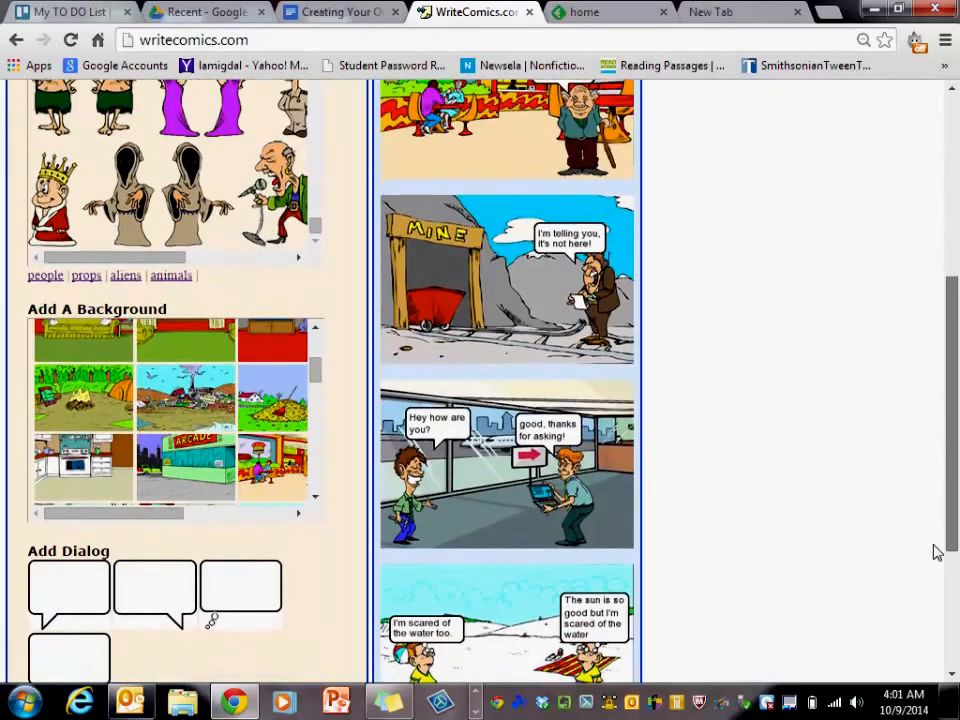
click(143, 608)
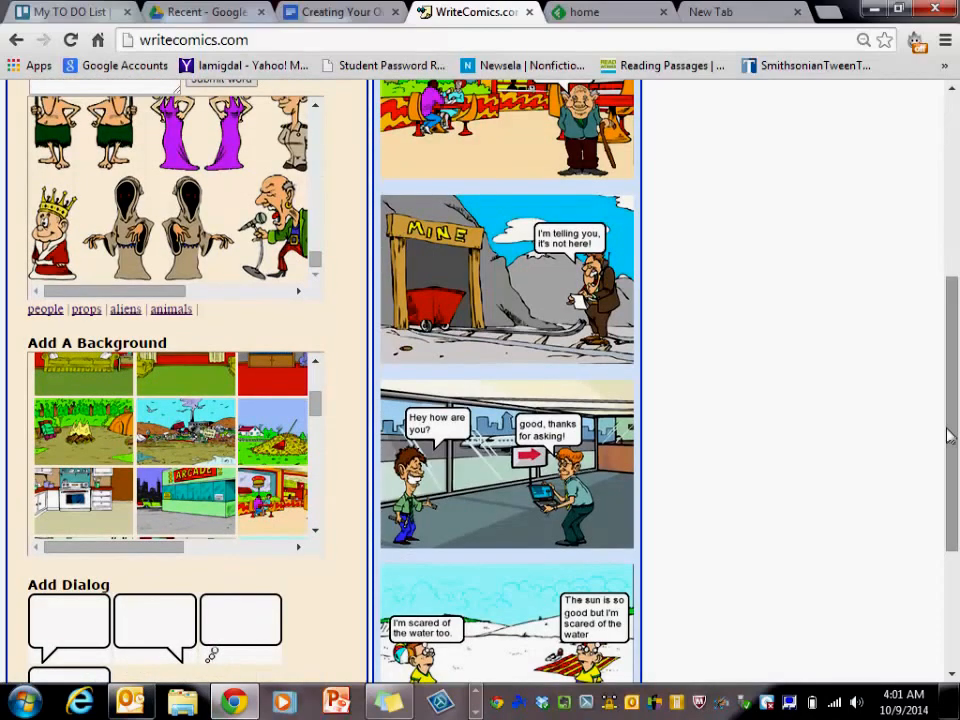
scroll(911, 317, up, 5)
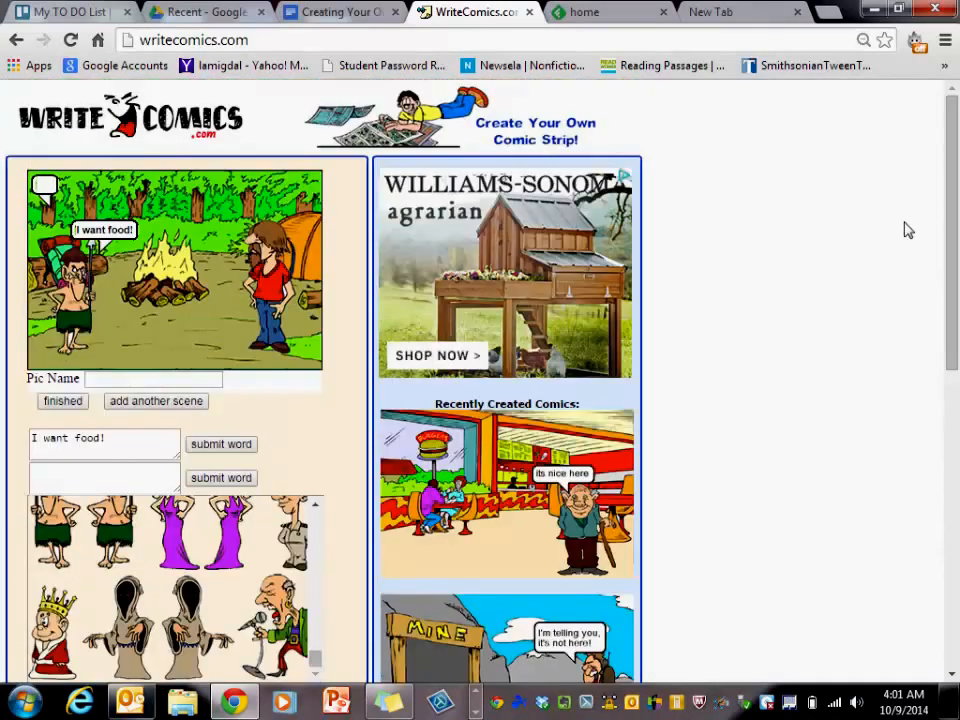
click(90, 483)
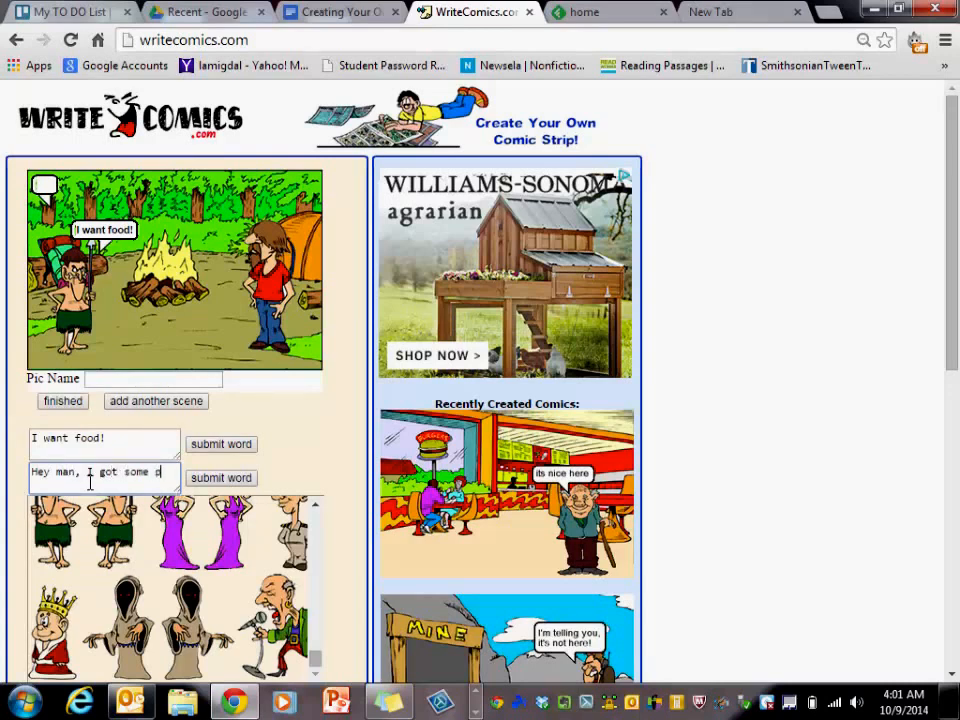
text(zza.  Want some?)
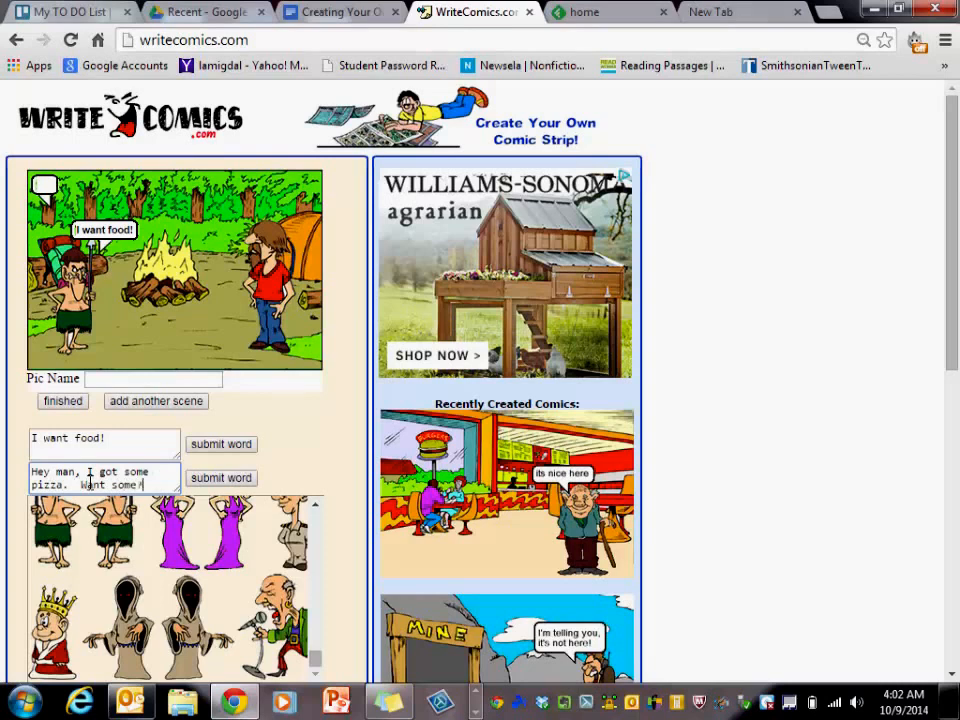
click(232, 479)
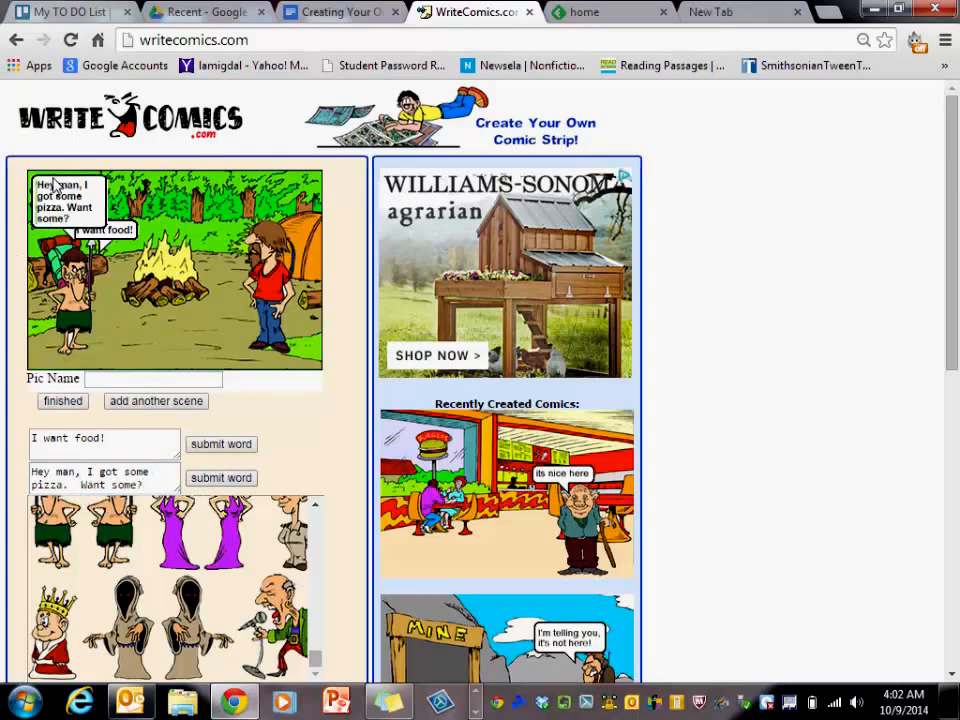
drag(52, 186, 208, 188)
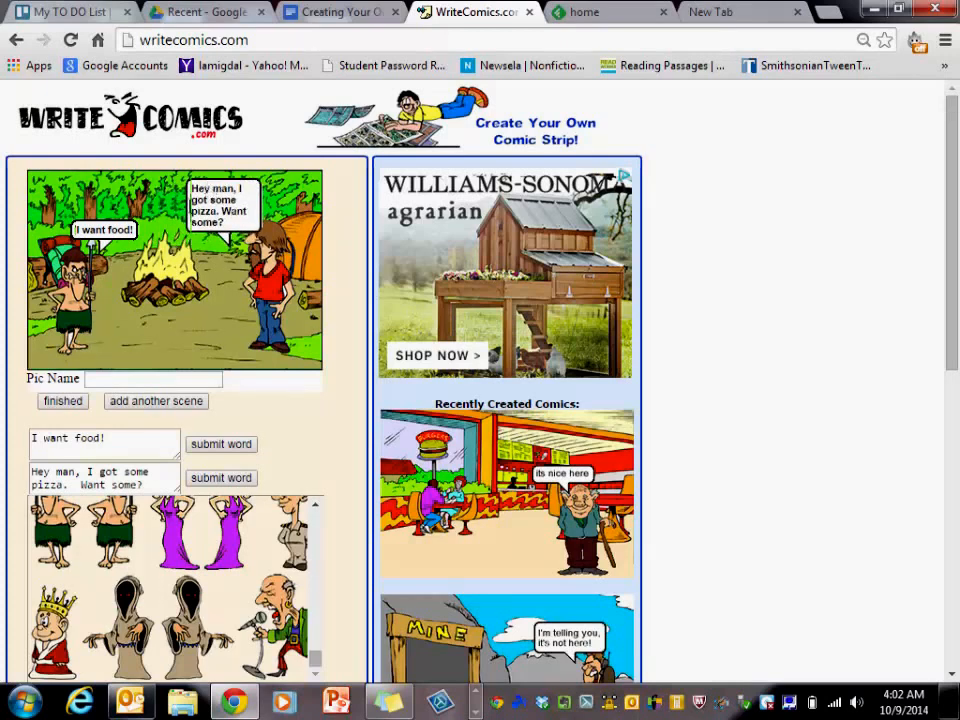
- Name the first picture 1 and add another scene with the same forest campsite background
click(115, 377)
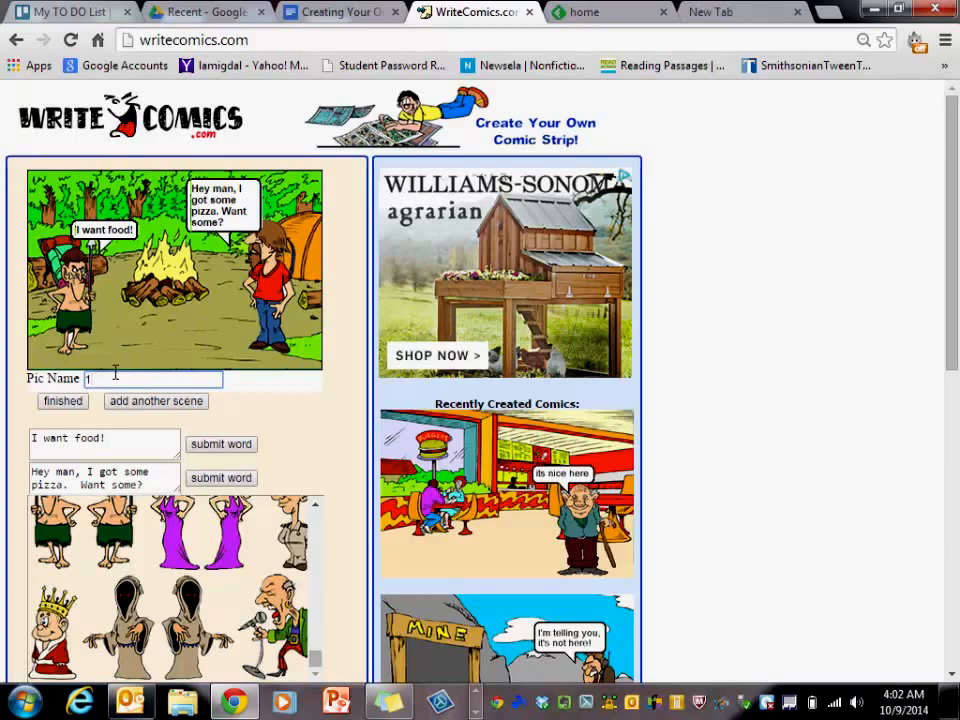
click(157, 401)
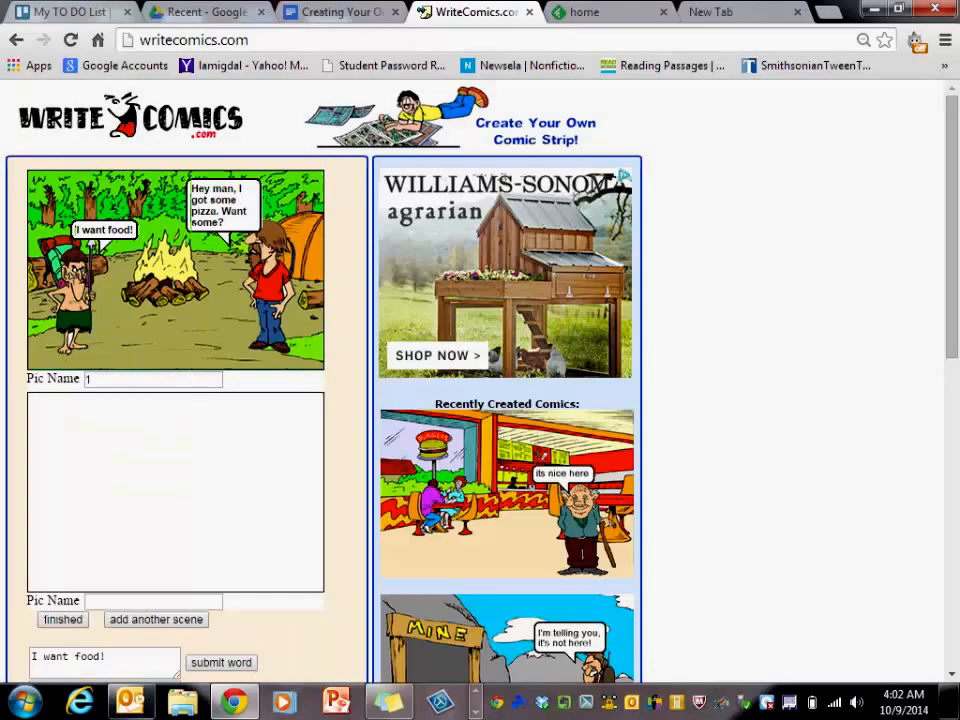
drag(953, 146, 951, 386)
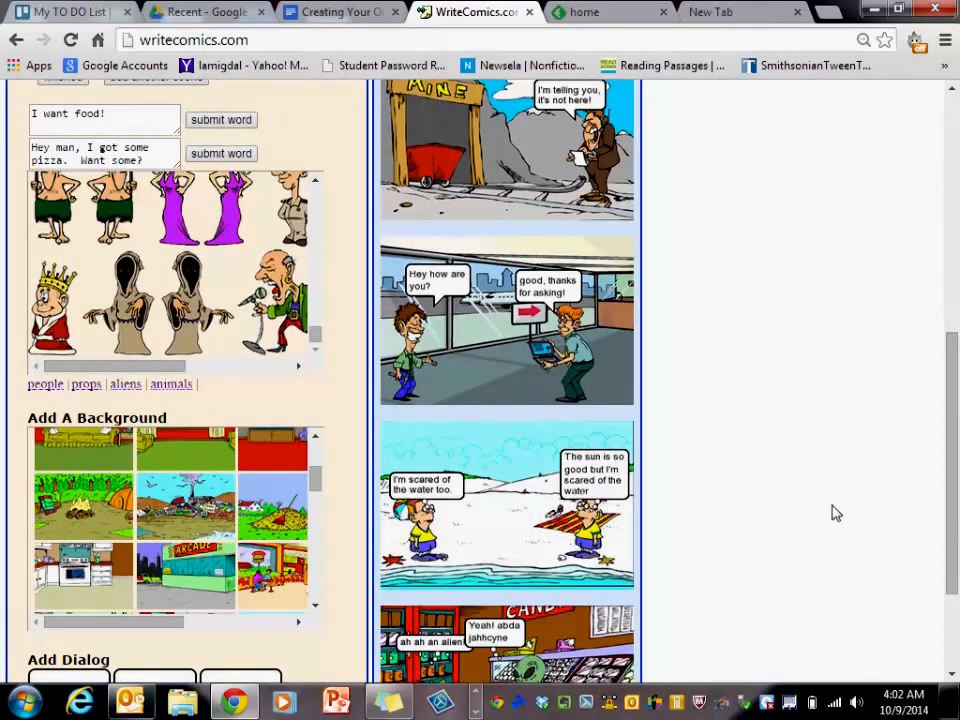
drag(955, 497, 905, 344)
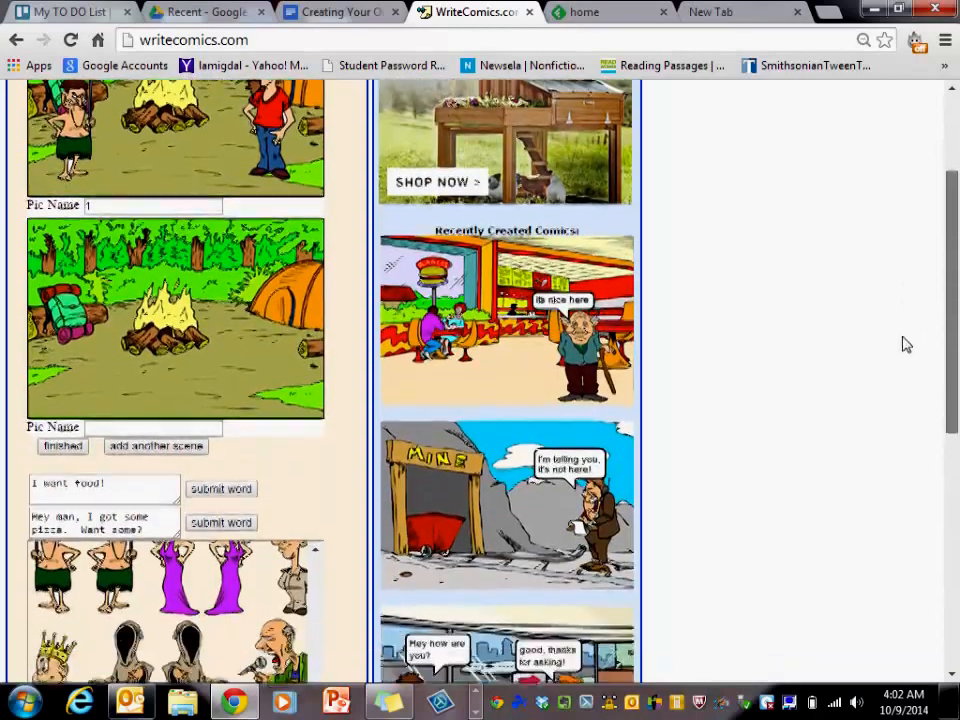
- Add the left-facing bearded man in the red shirt to the second scene and place him in front of the tent
scroll(902, 390, down, 3)
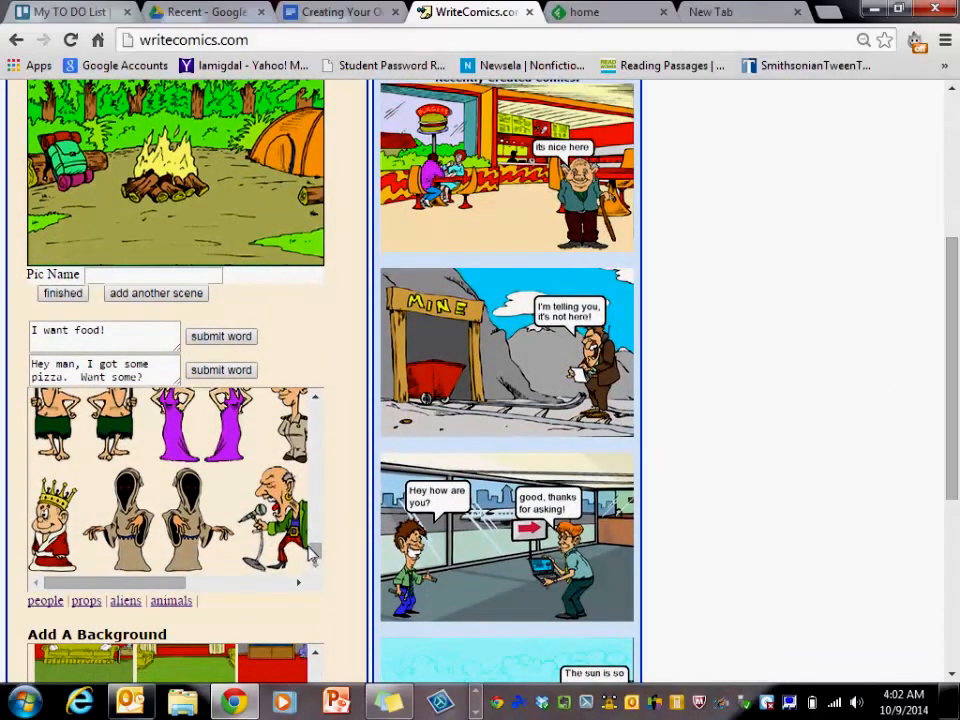
drag(310, 553, 313, 453)
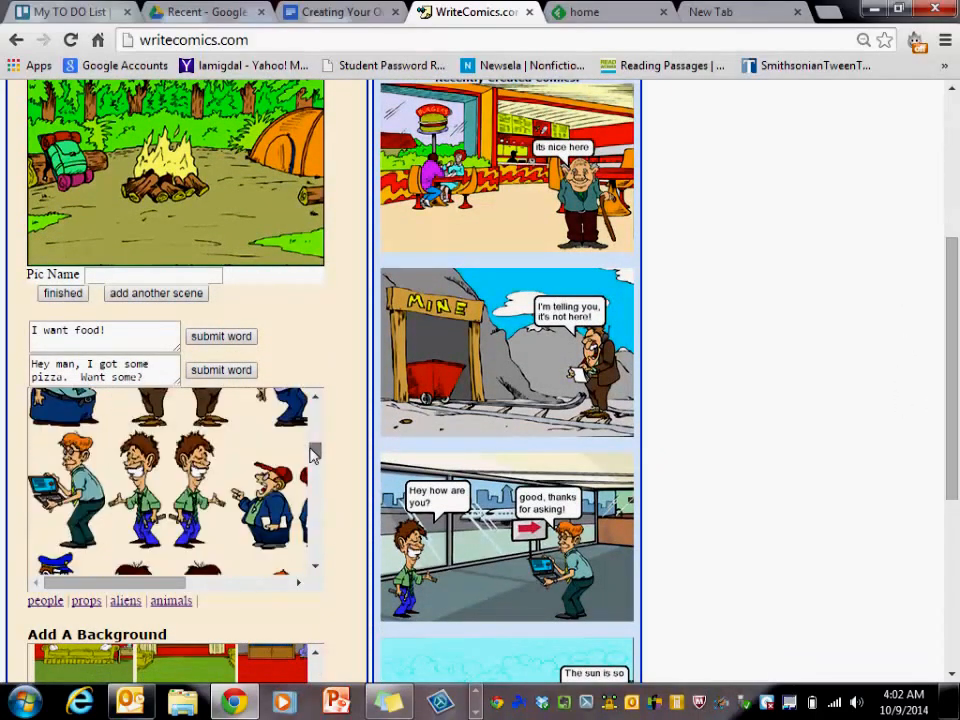
drag(108, 582, 265, 568)
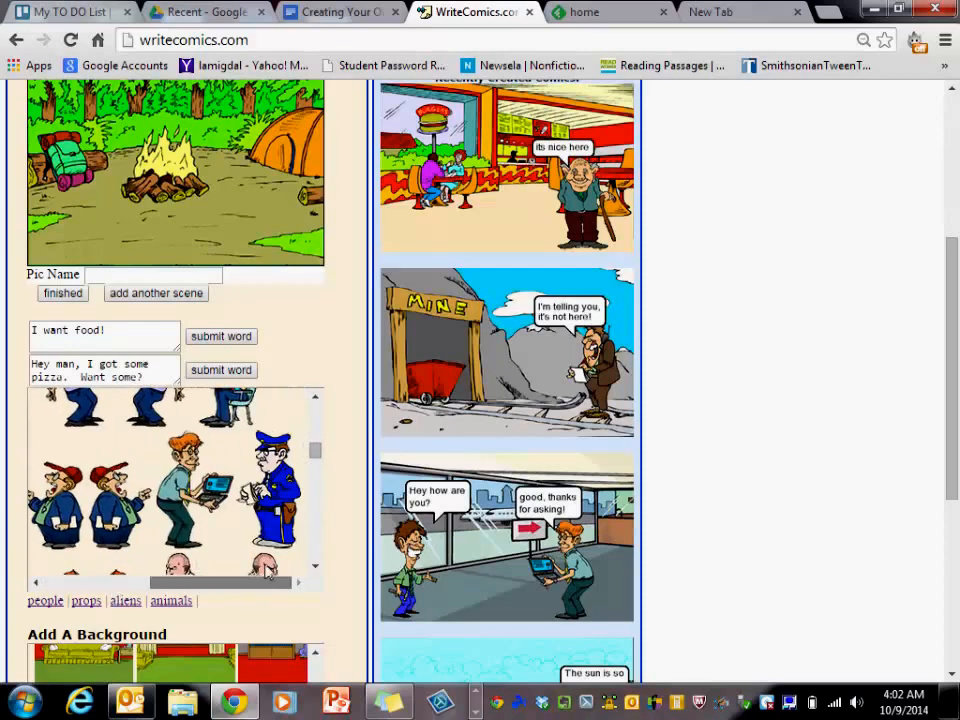
drag(316, 453, 313, 411)
drag(270, 460, 283, 218)
- Add the right-facing caveman with the spear to the second scene, between the campfire and the man in the red shirt
scroll(100, 170, up, 1)
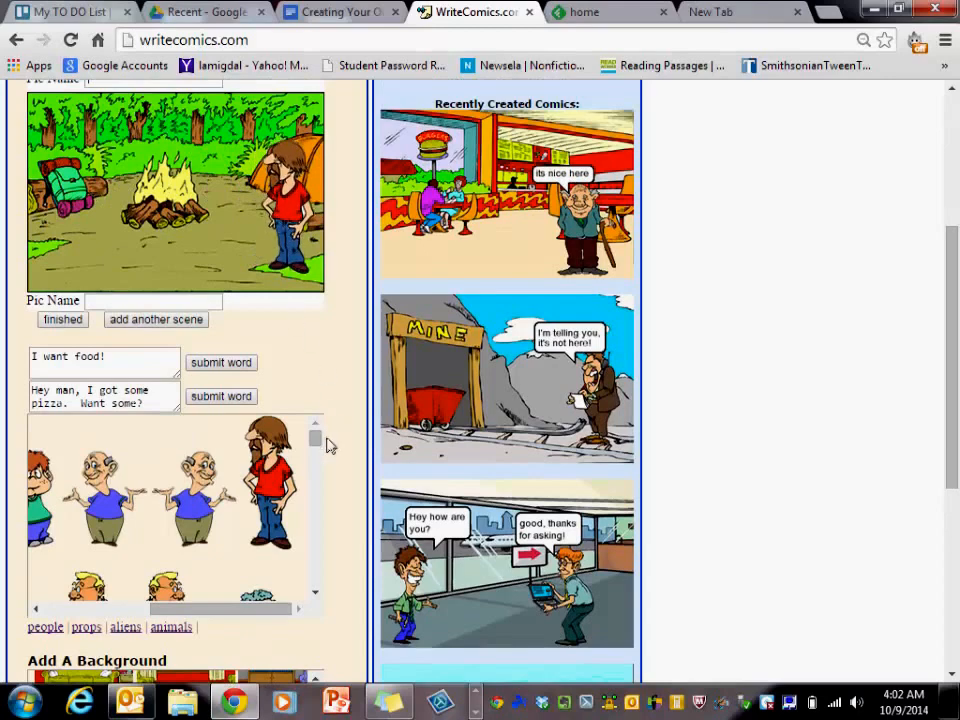
drag(316, 439, 323, 558)
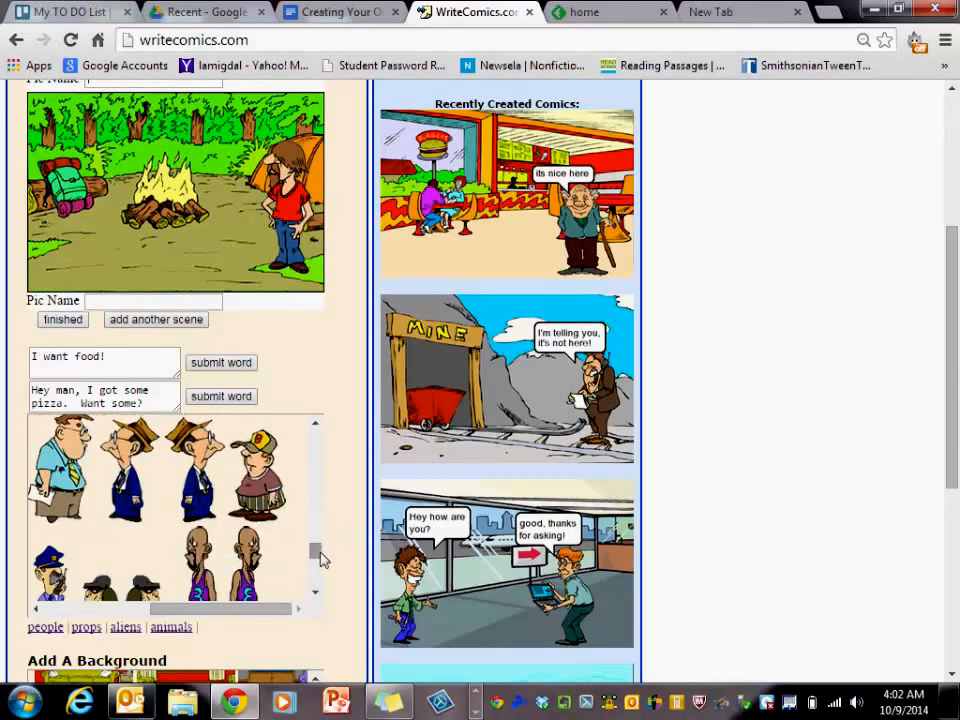
drag(272, 610, 112, 618)
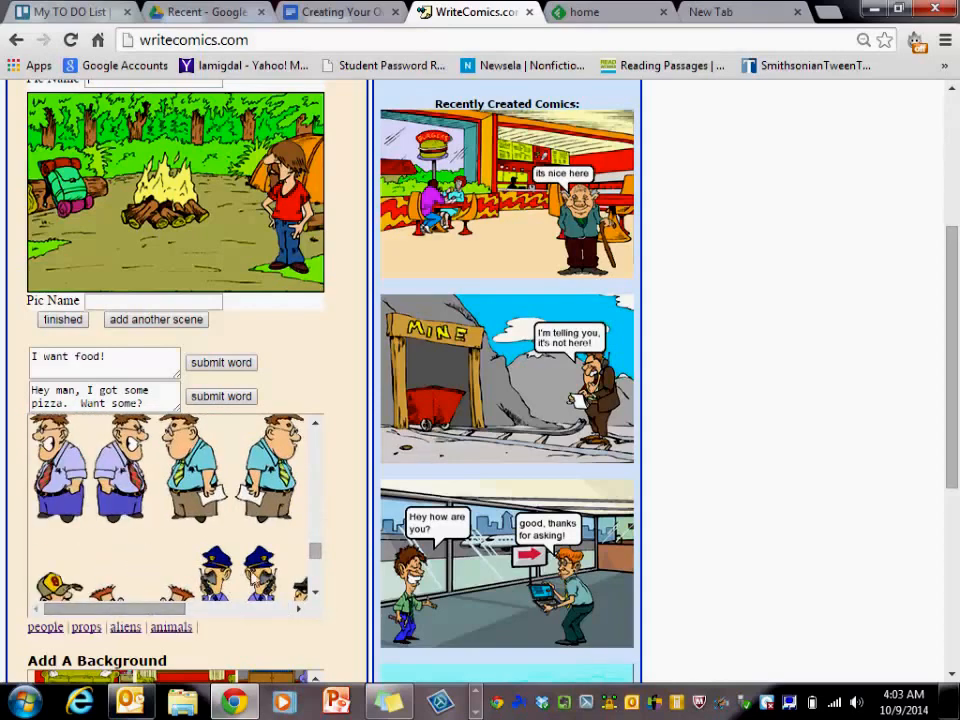
drag(316, 552, 313, 618)
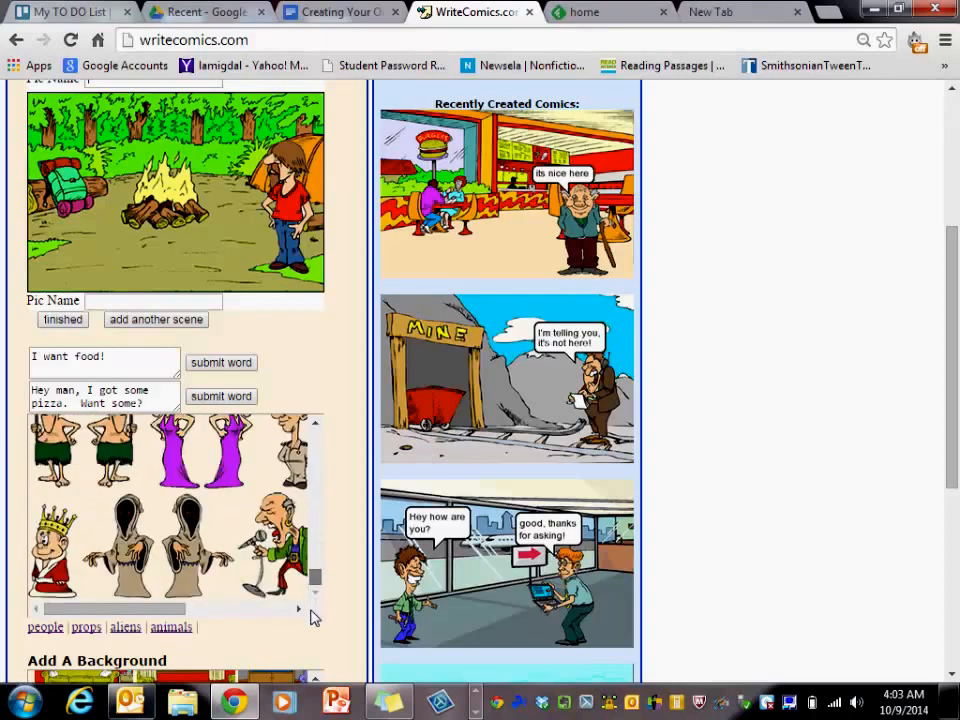
click(115, 458)
drag(56, 222, 225, 231)
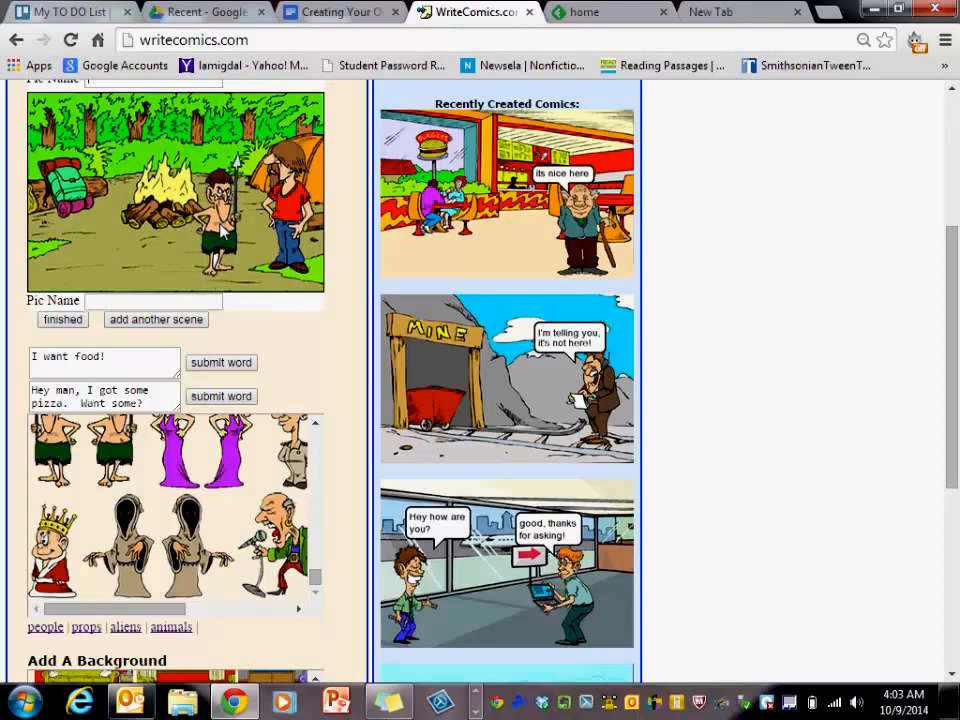
- Add a left-tailed speech bubble to the second scene with the text "No Pizza. I eat you!"
drag(953, 321, 945, 490)
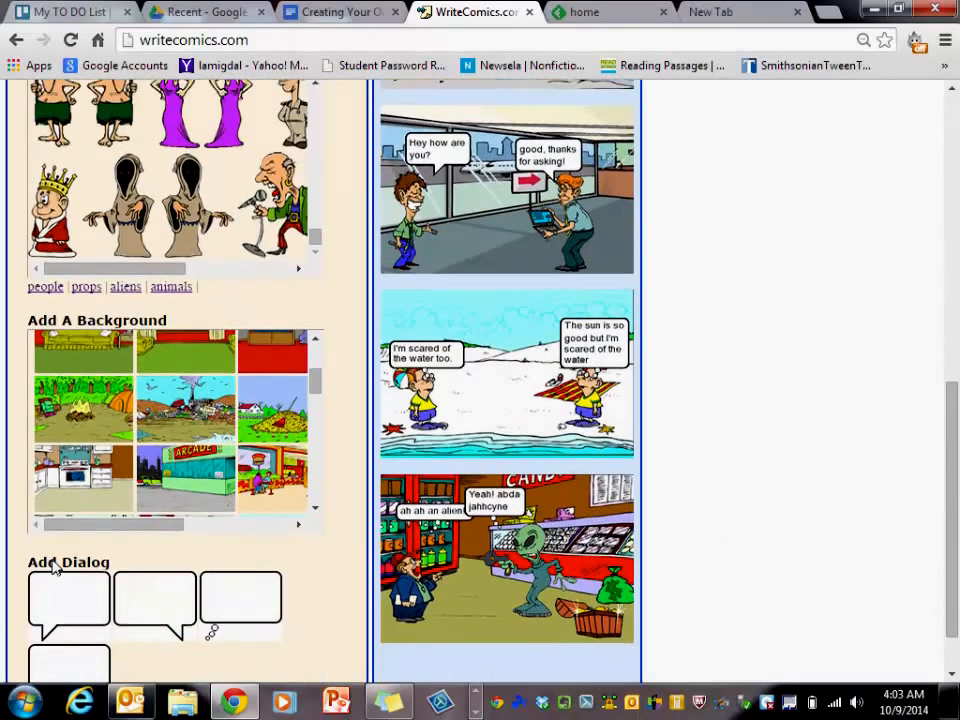
scroll(939, 561, up, 3)
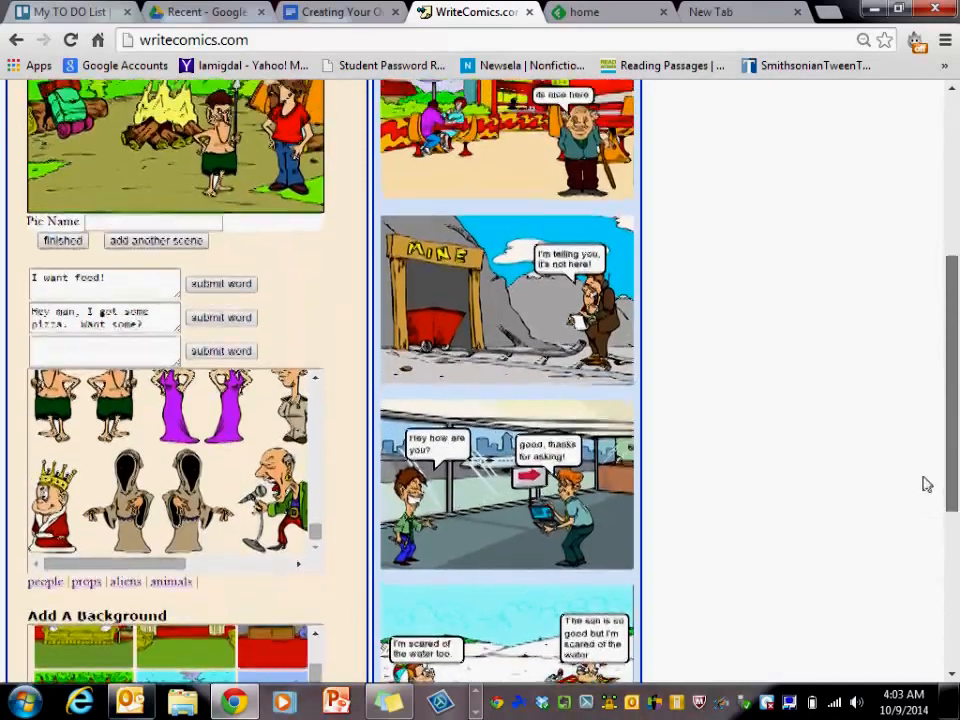
scroll(926, 484, up, 1)
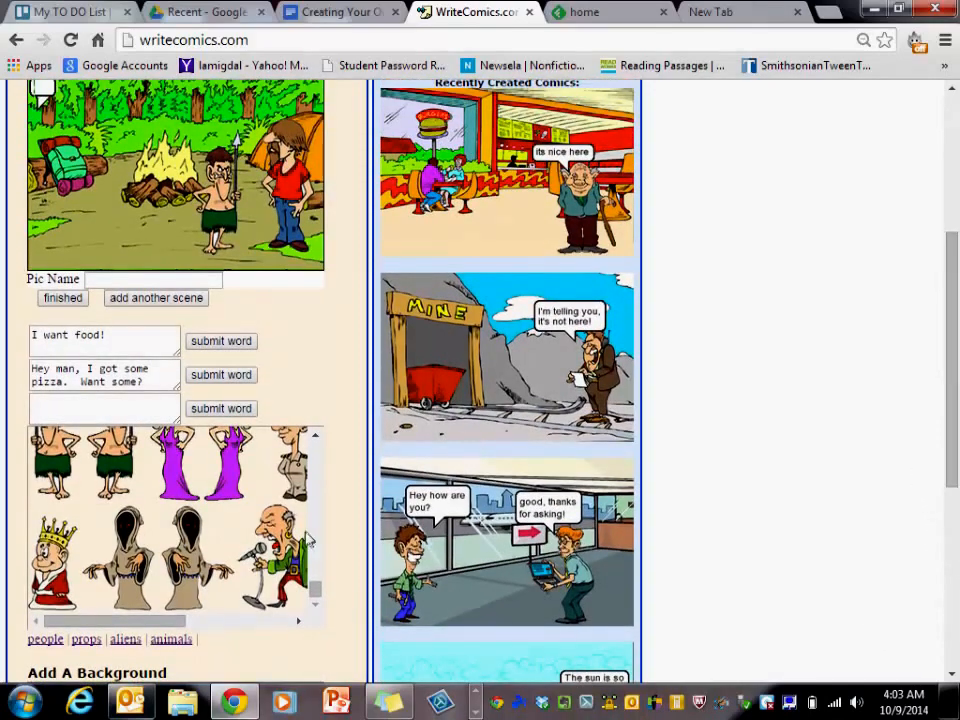
click(51, 416)
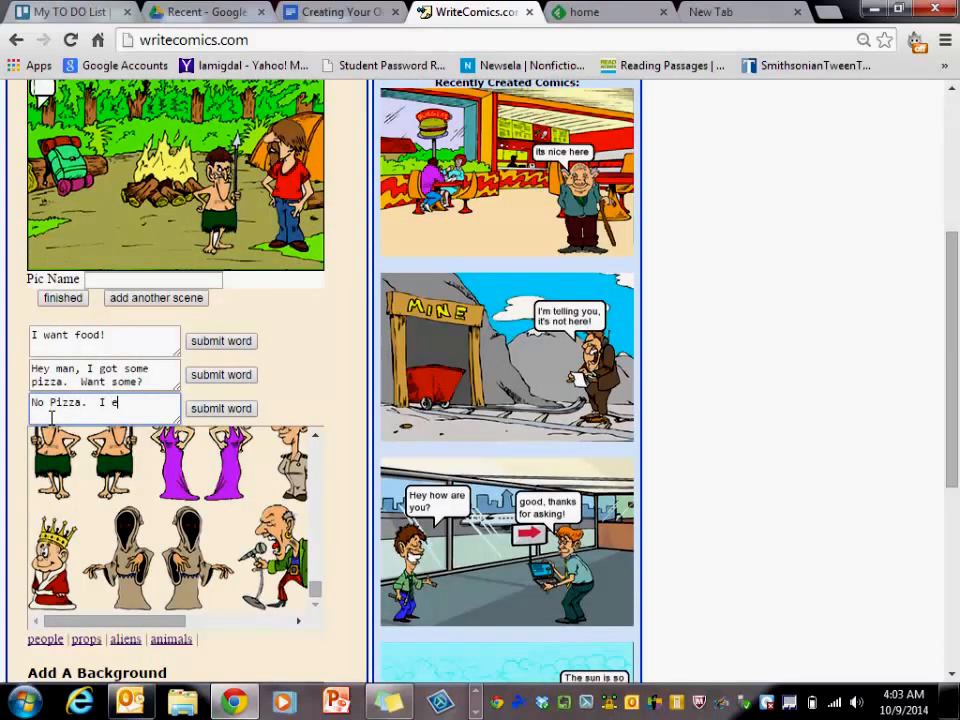
text(No Pizza.  I eat you!)
click(218, 410)
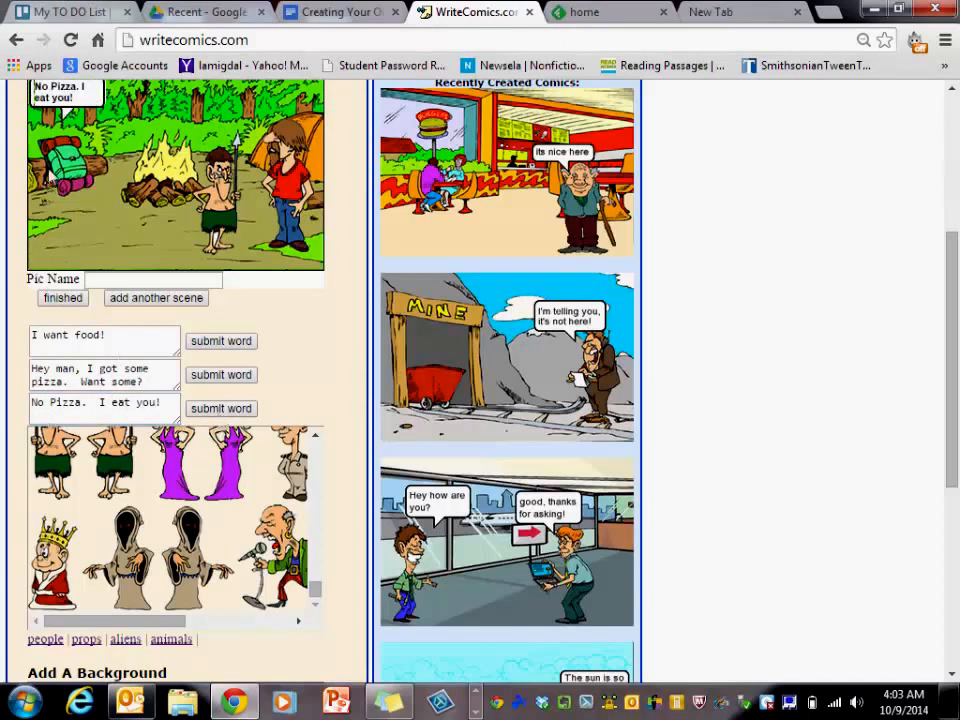
- Place the "No Pizza. I eat you!" speech bubble above the caveman's head in the second scene
scroll(70, 97, up, 1)
drag(70, 97, 203, 146)
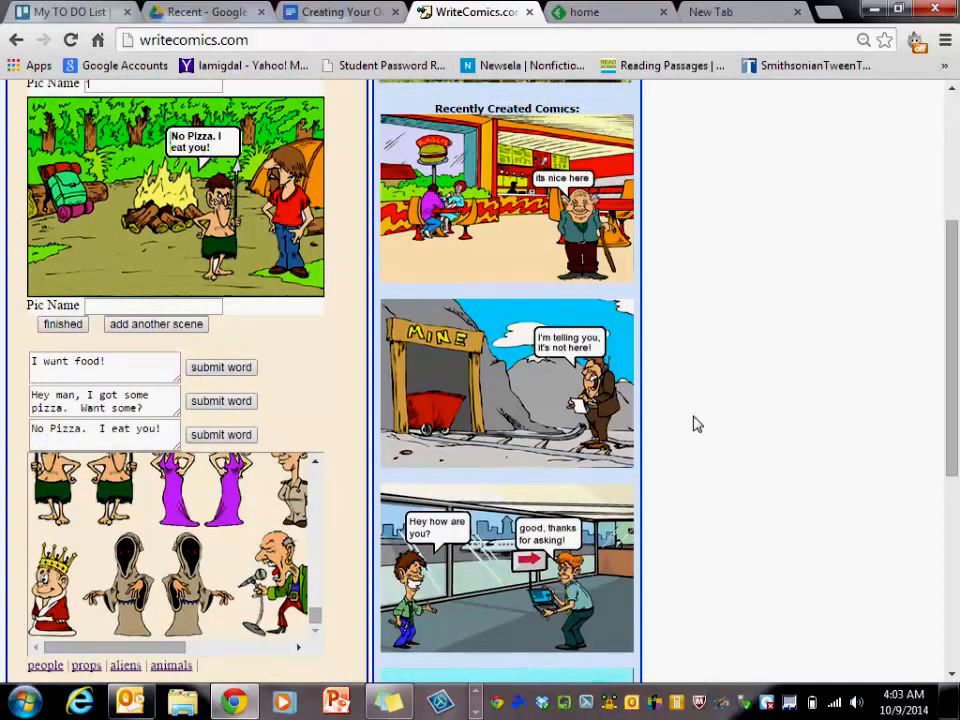
- Add a right-tailed speech bubble with the text "Help!" to the second scene and place it above the man in the red shirt
drag(948, 326, 949, 579)
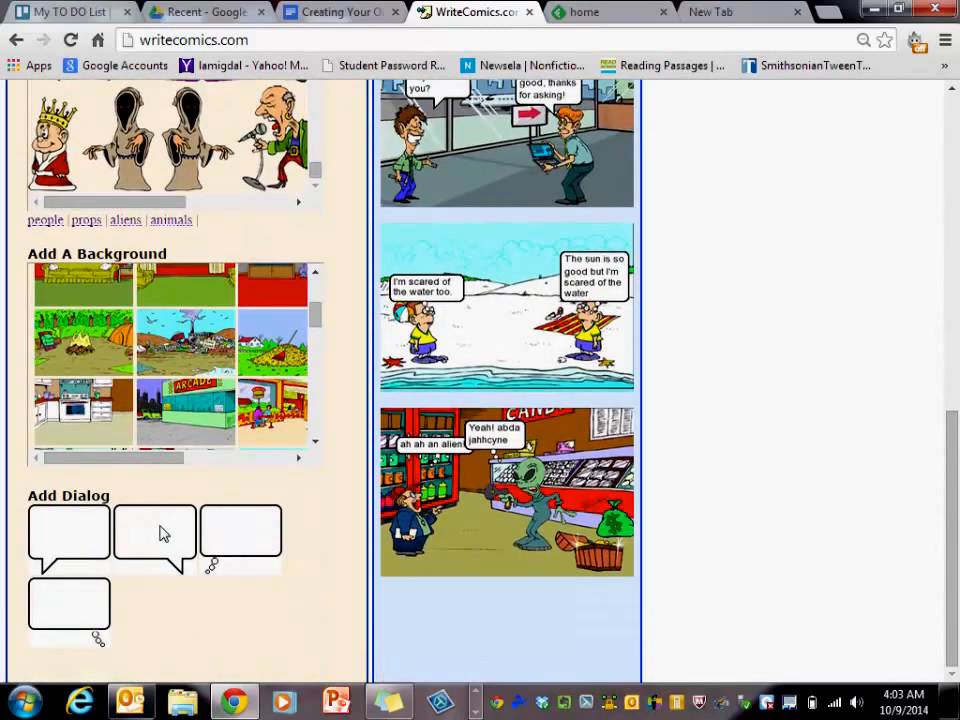
scroll(161, 534, up, 1)
scroll(889, 296, up, 10)
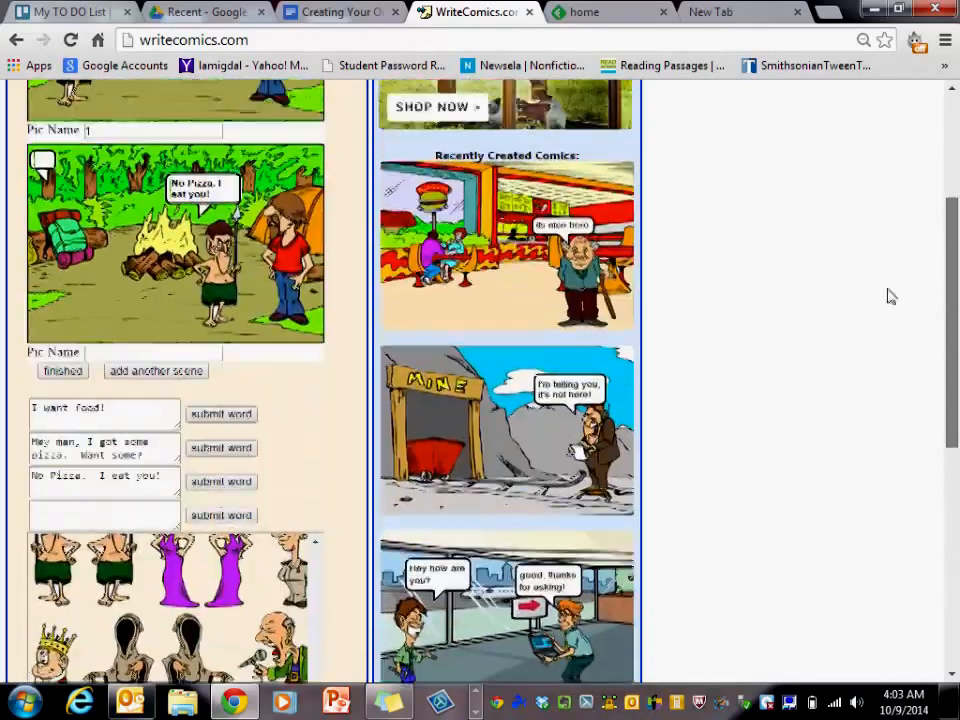
scroll(874, 246, up, 1)
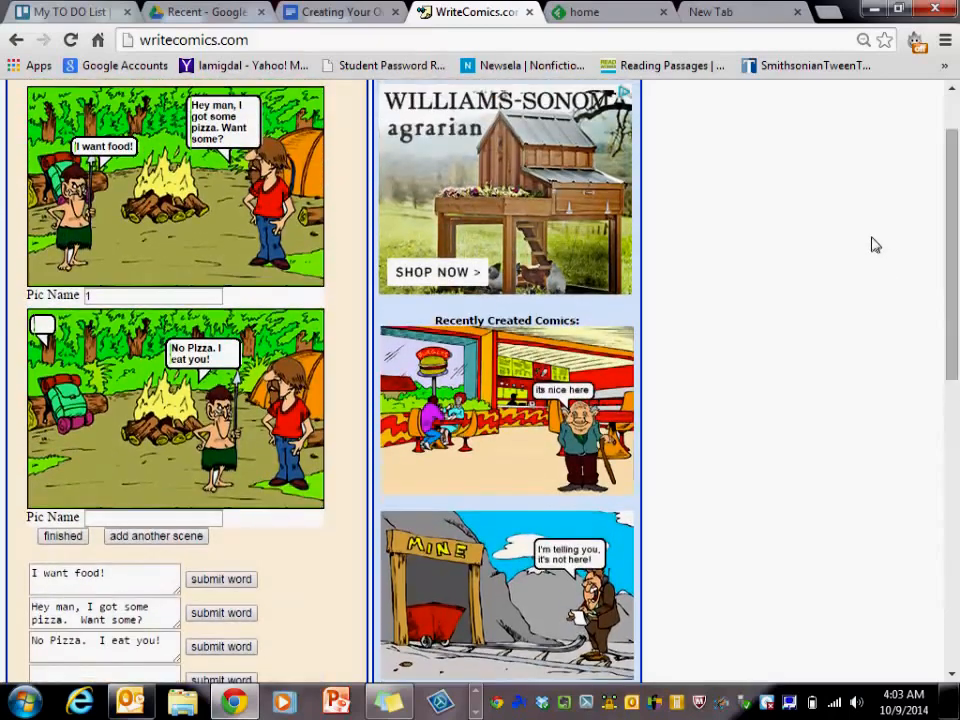
scroll(953, 246, down, 3)
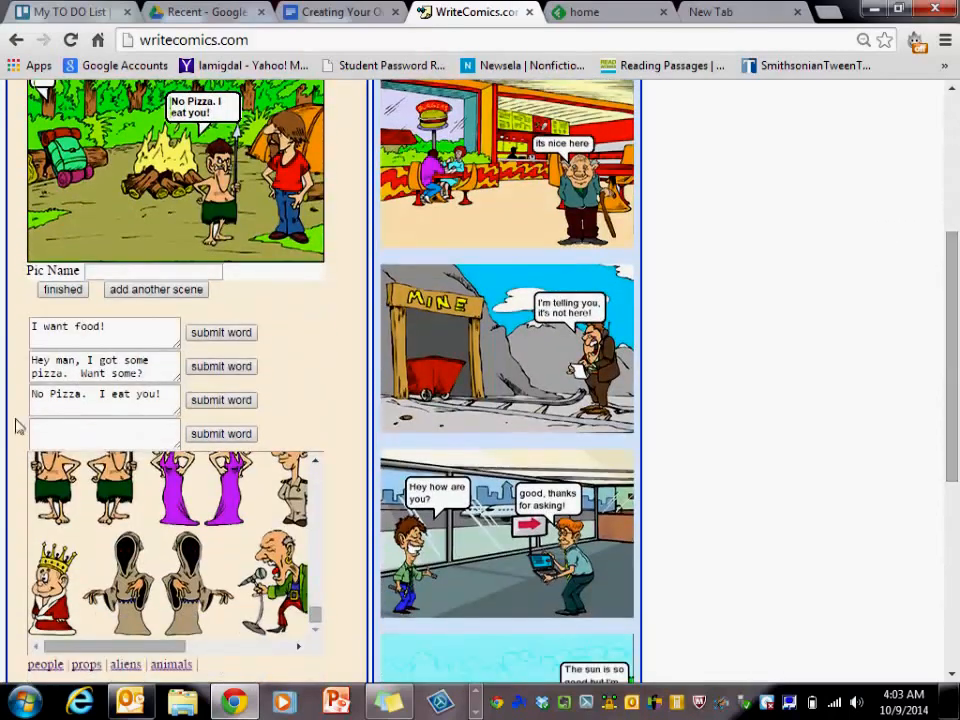
click(61, 427)
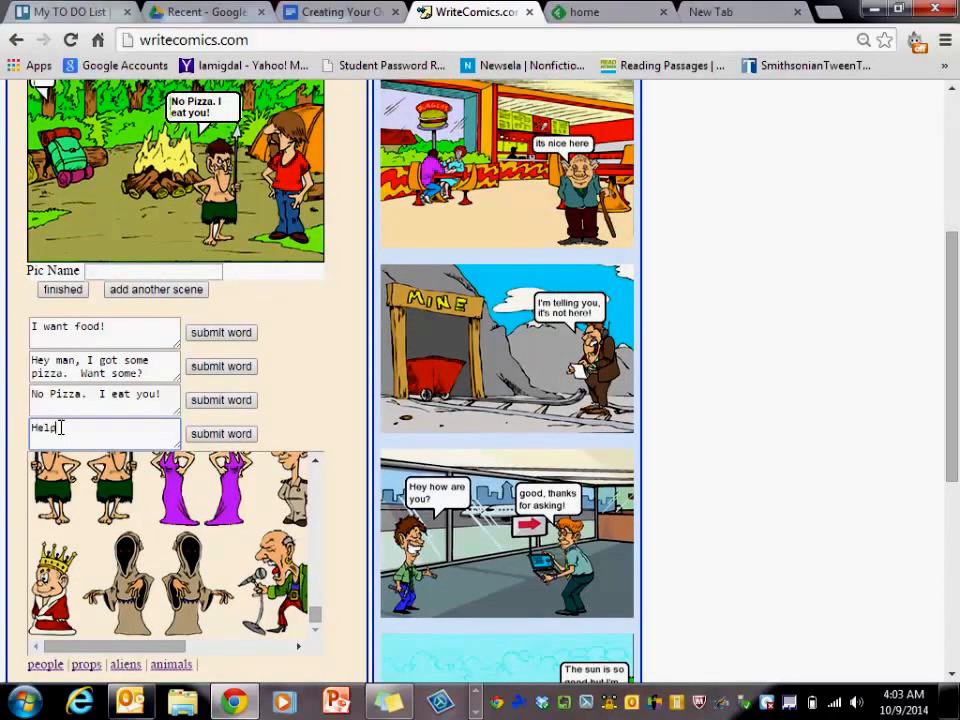
text(Help!)
click(205, 438)
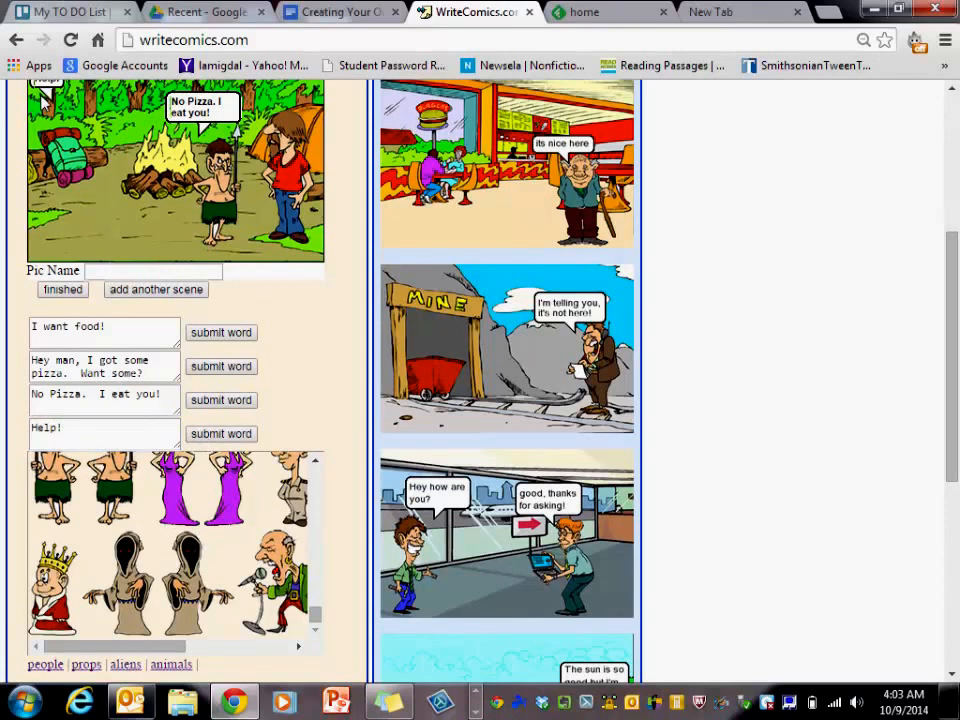
drag(47, 87, 262, 110)
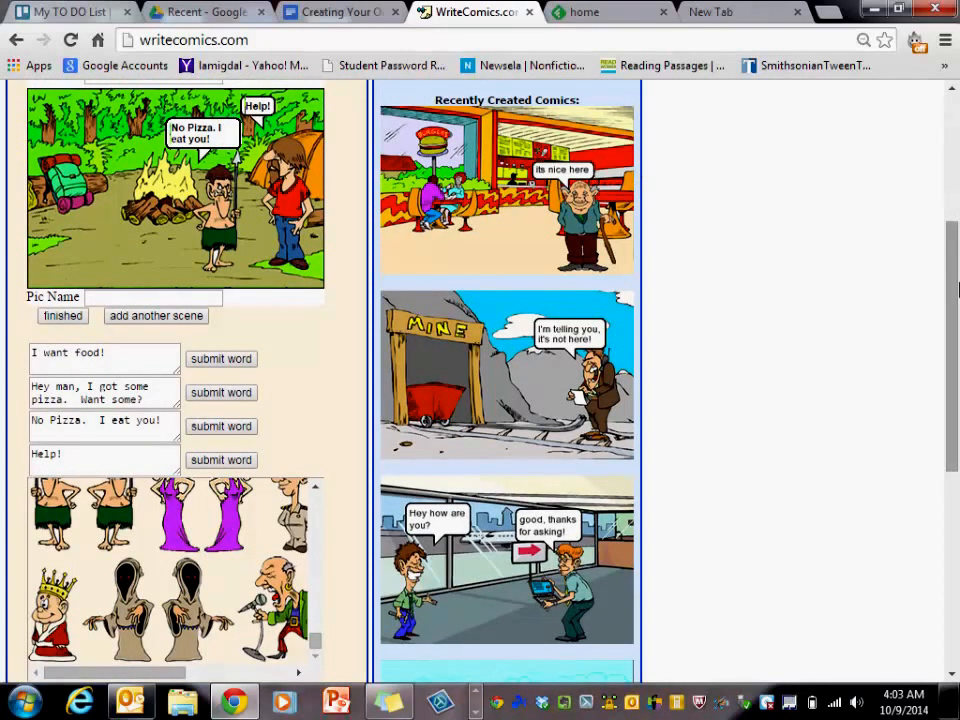
- Name the second picture 2 and finish the comic to generate its link
drag(957, 290, 938, 172)
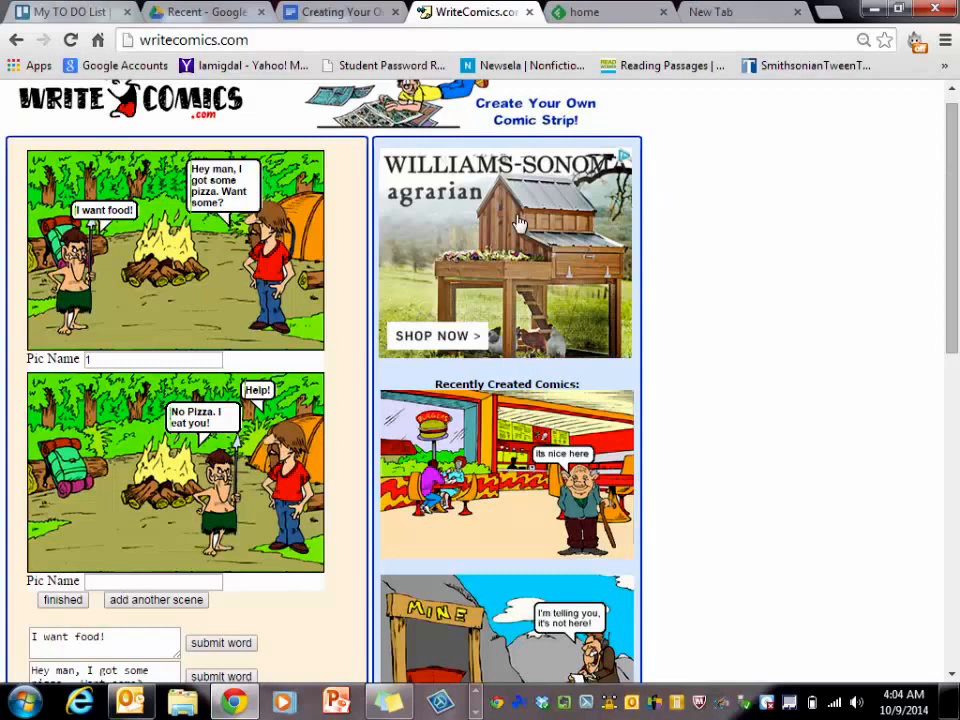
click(102, 580)
text(2)
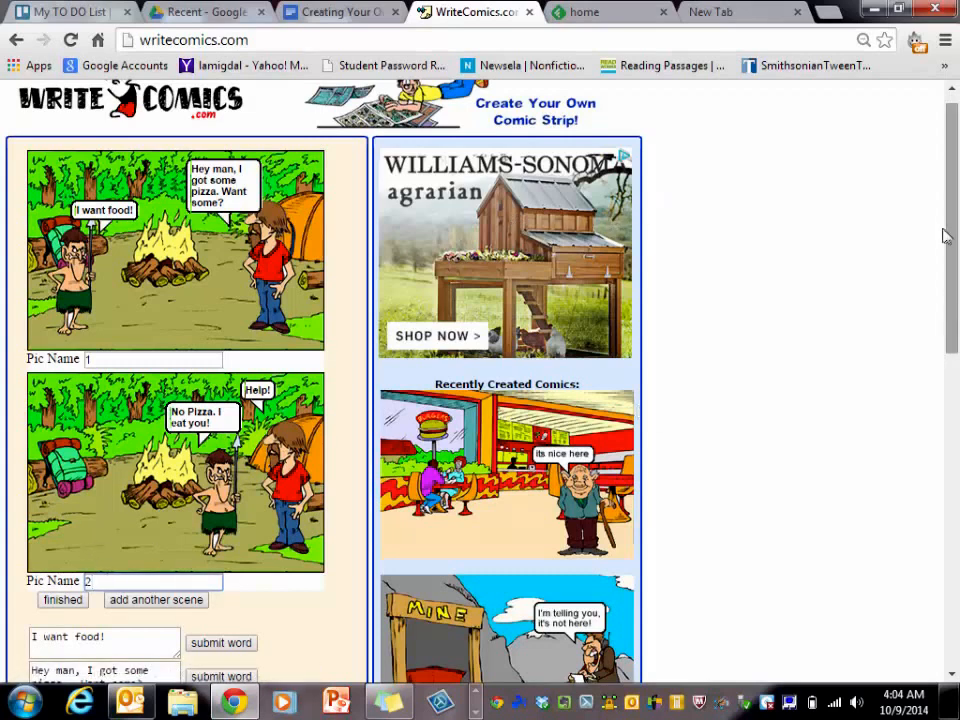
drag(948, 236, 930, 347)
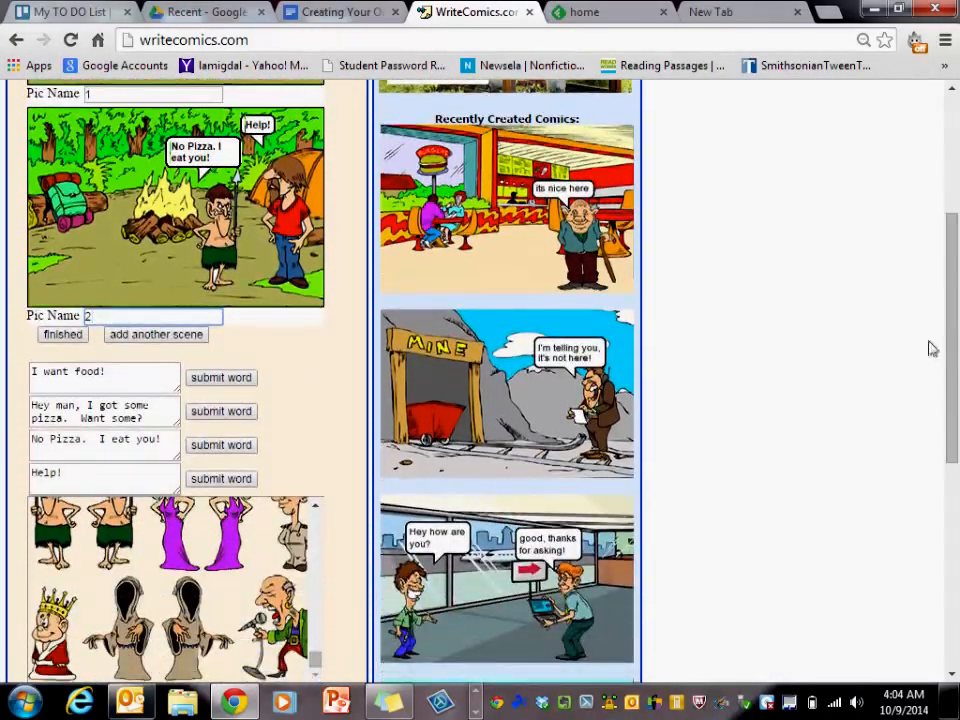
click(48, 335)
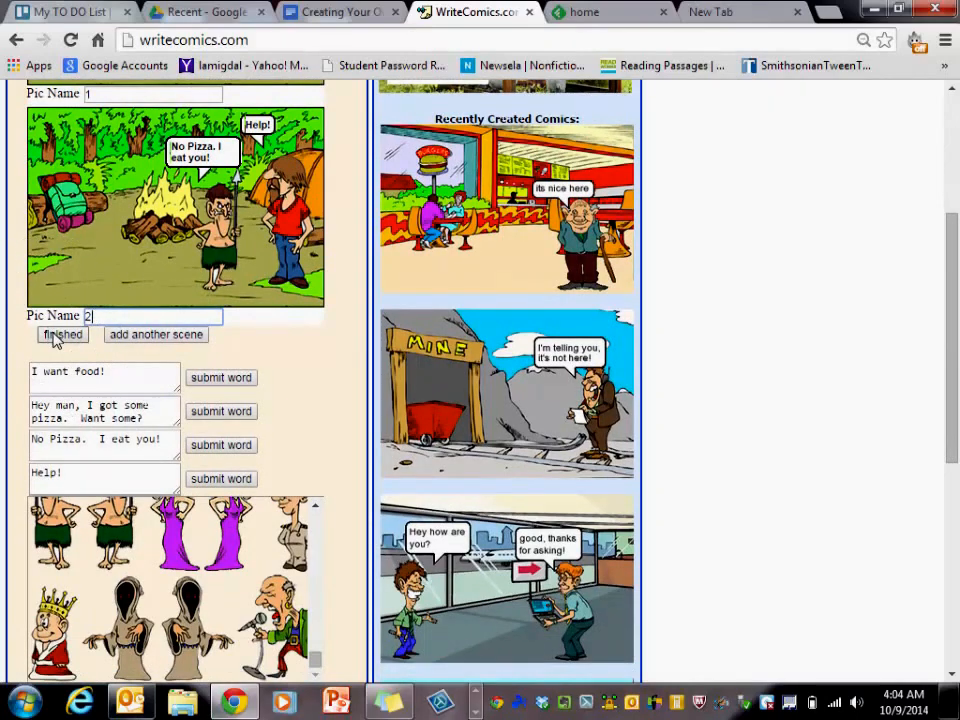
click(55, 336)
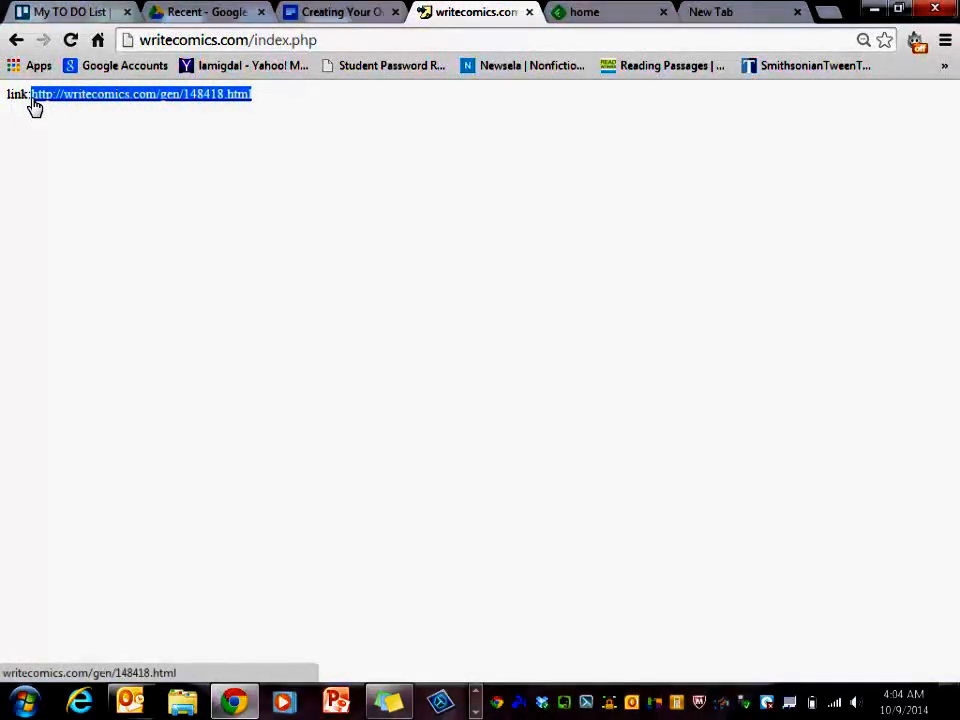
click(343, 12)
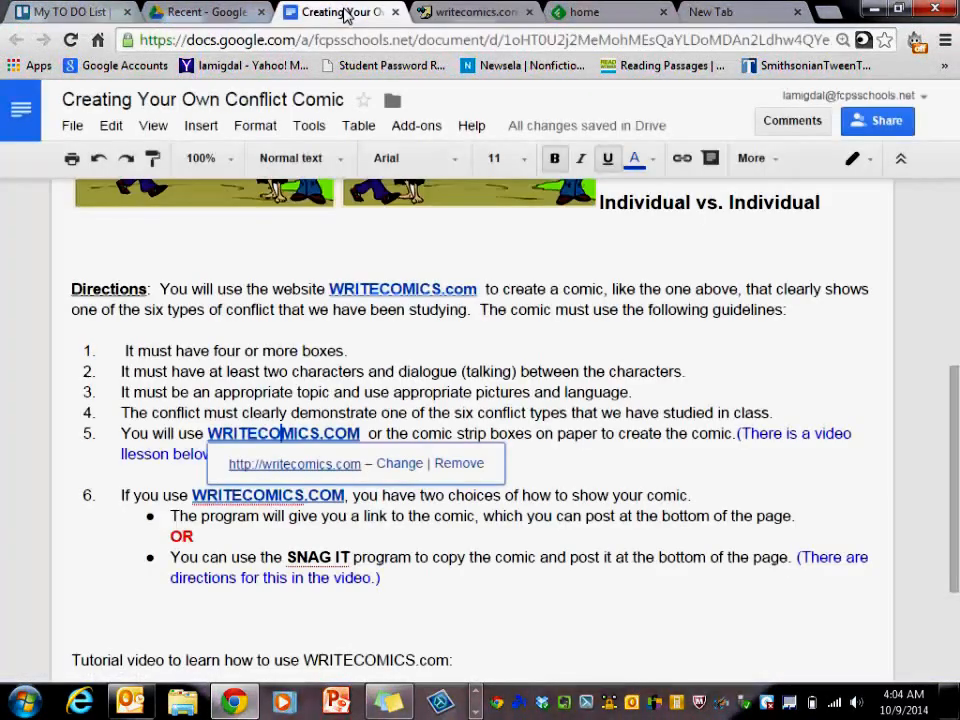
click(778, 598)
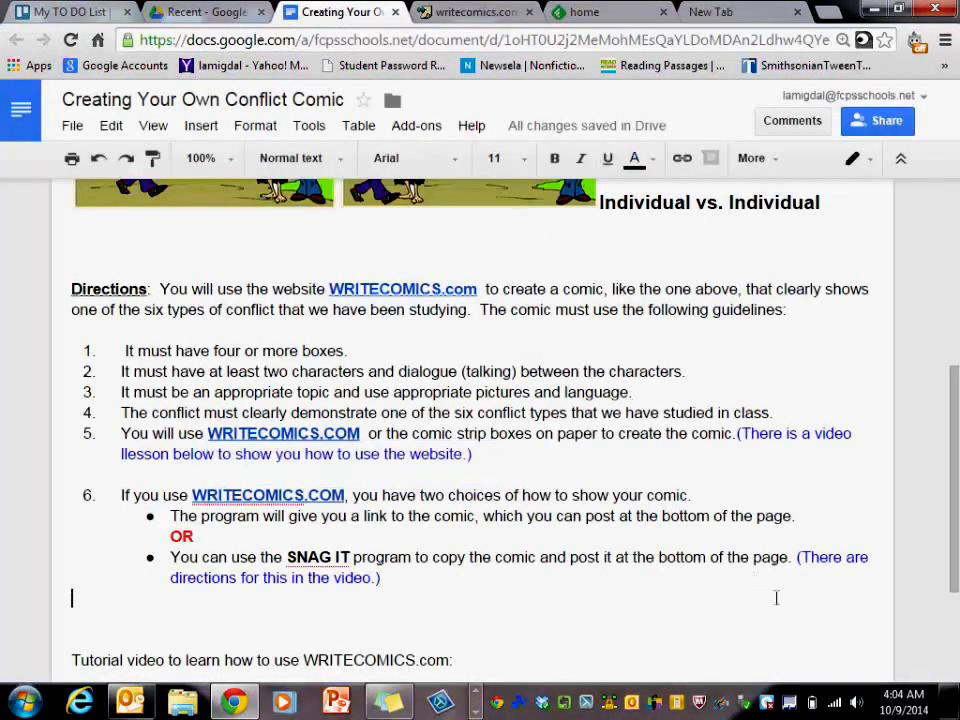
drag(955, 538, 946, 654)
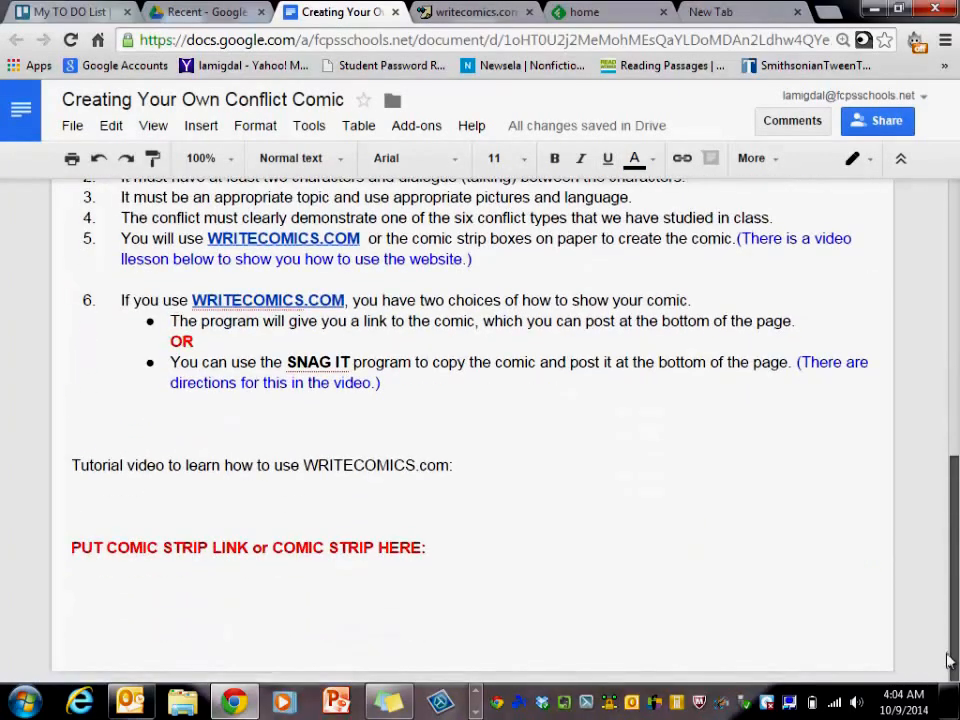
click(173, 581)
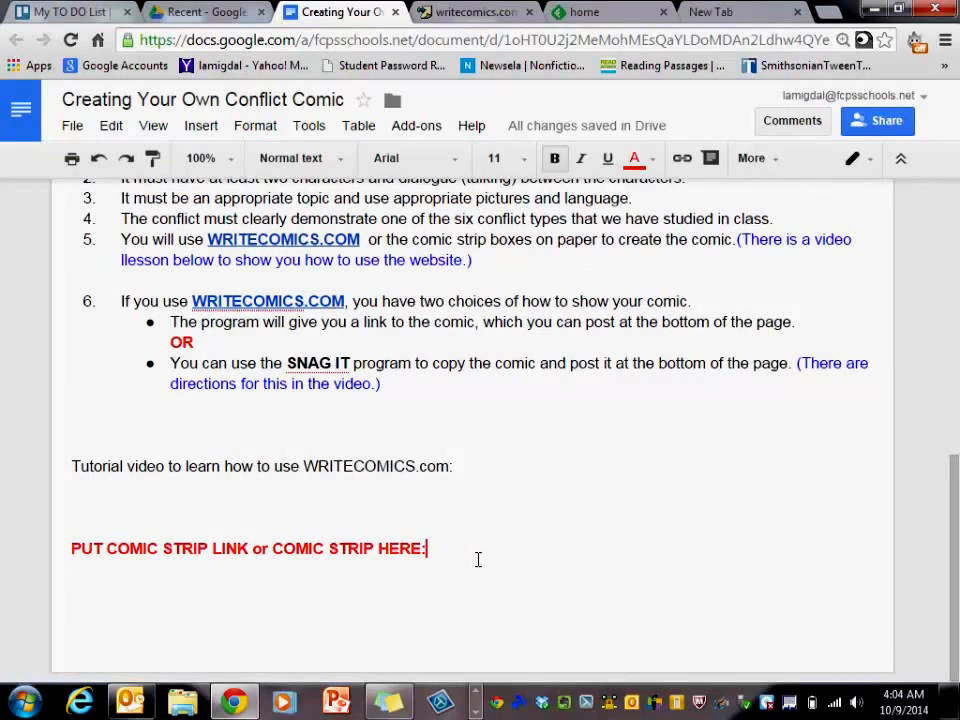
text(http://writecomics.com/gen/148418.html)
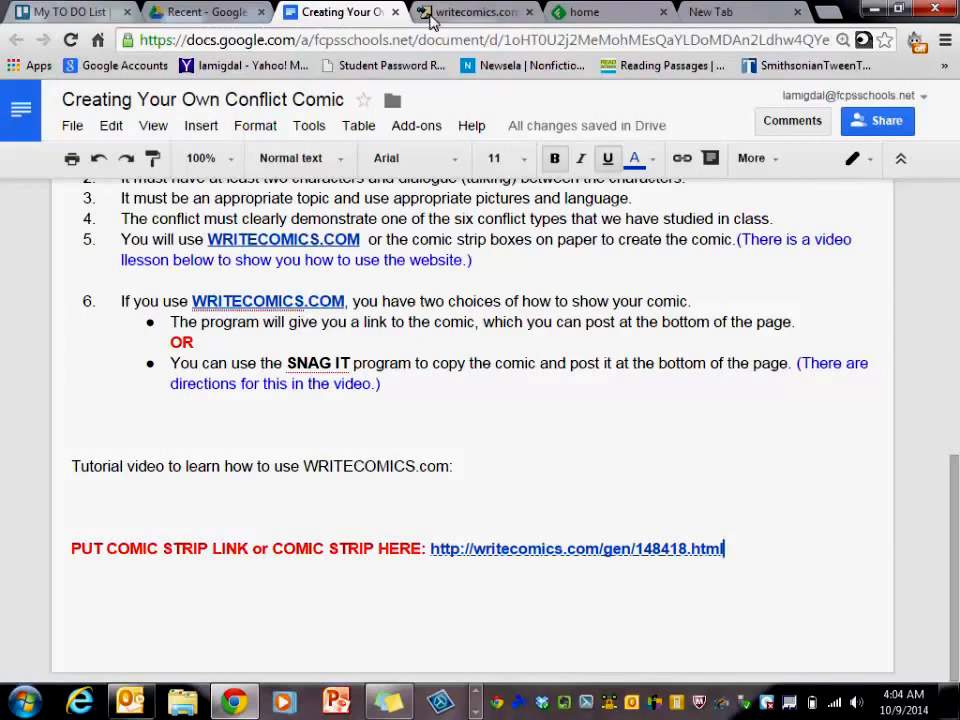
- Return to WriteComics and open the finished comic from its generated link
click(478, 14)
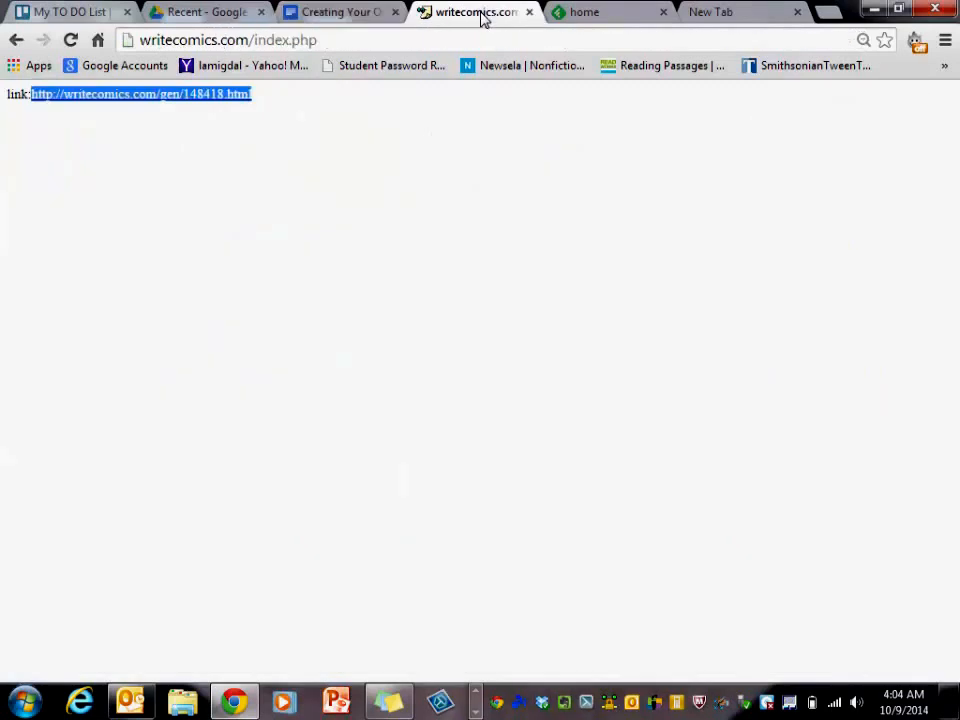
click(81, 100)
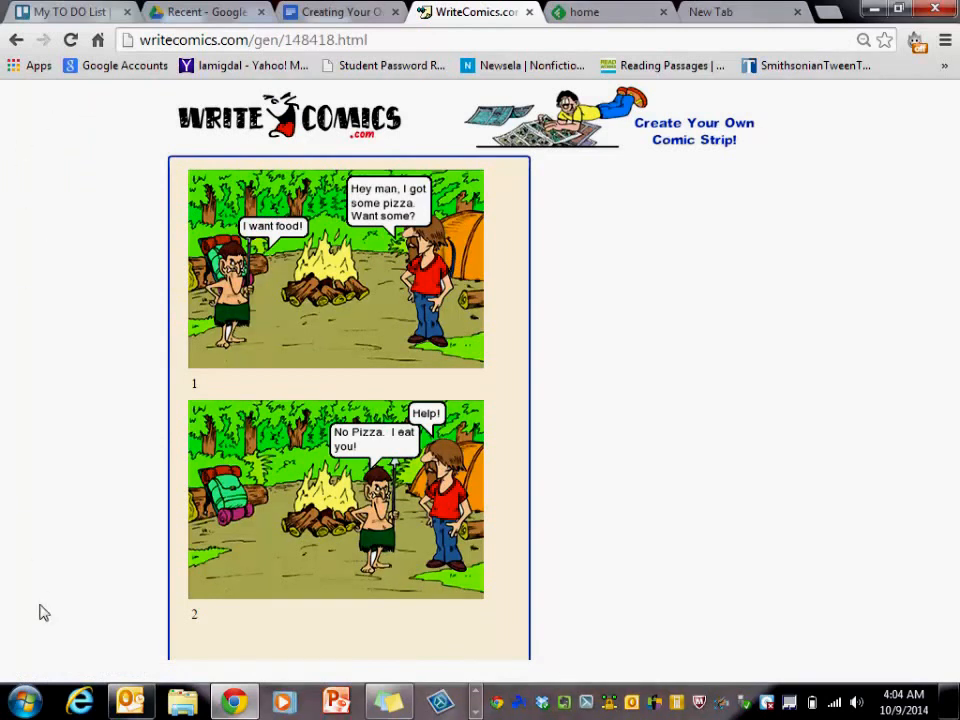
- Launch Snagit 11 from the installed programs while the finished comic page is displayed
click(26, 706)
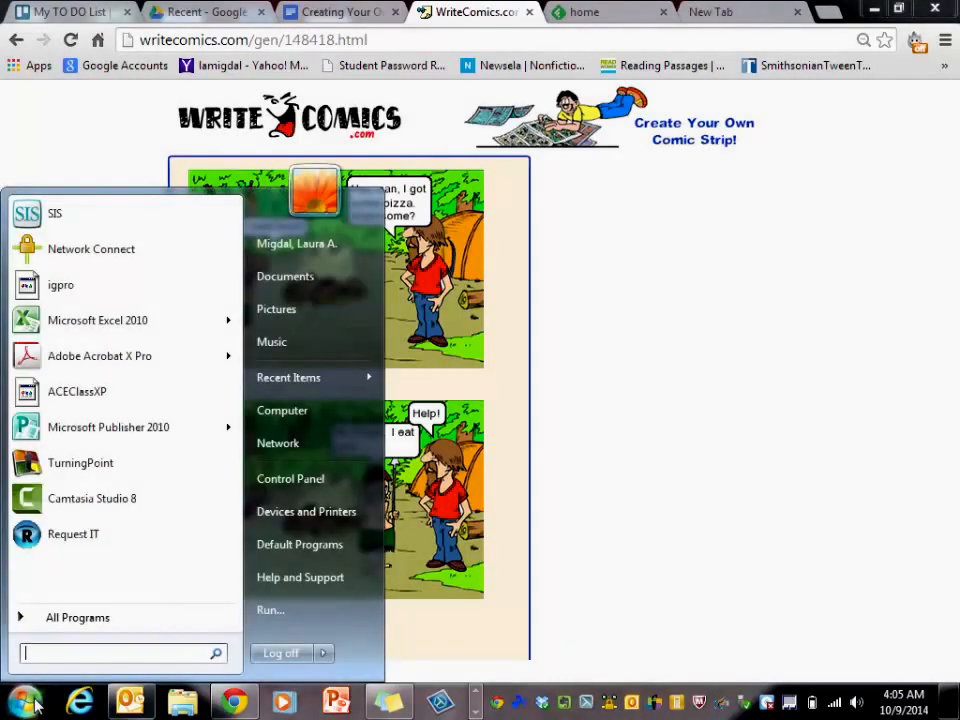
click(92, 628)
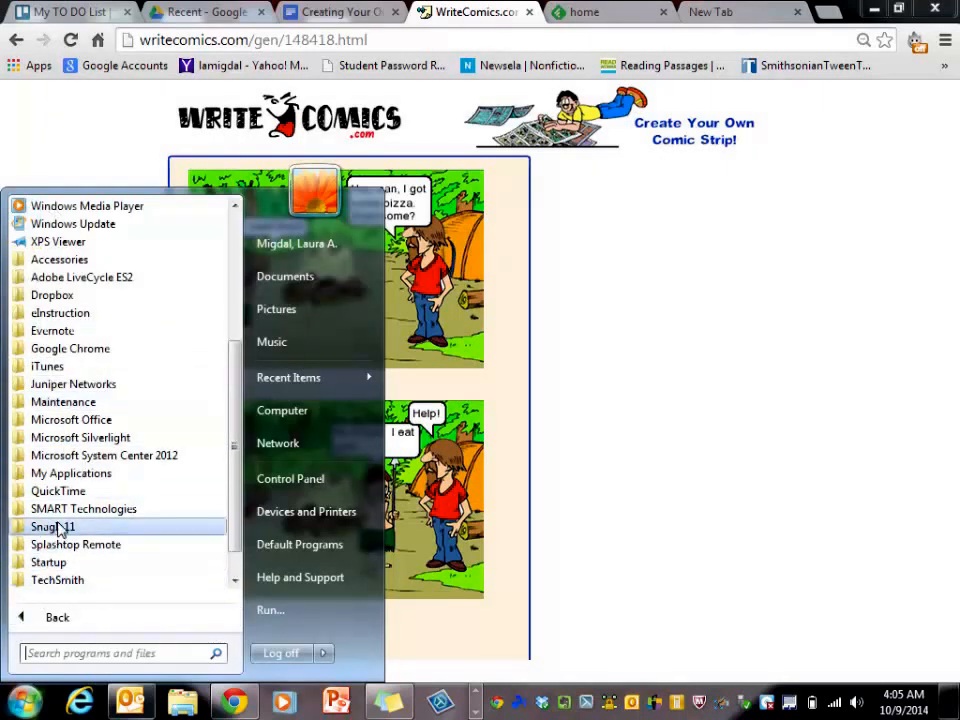
click(60, 528)
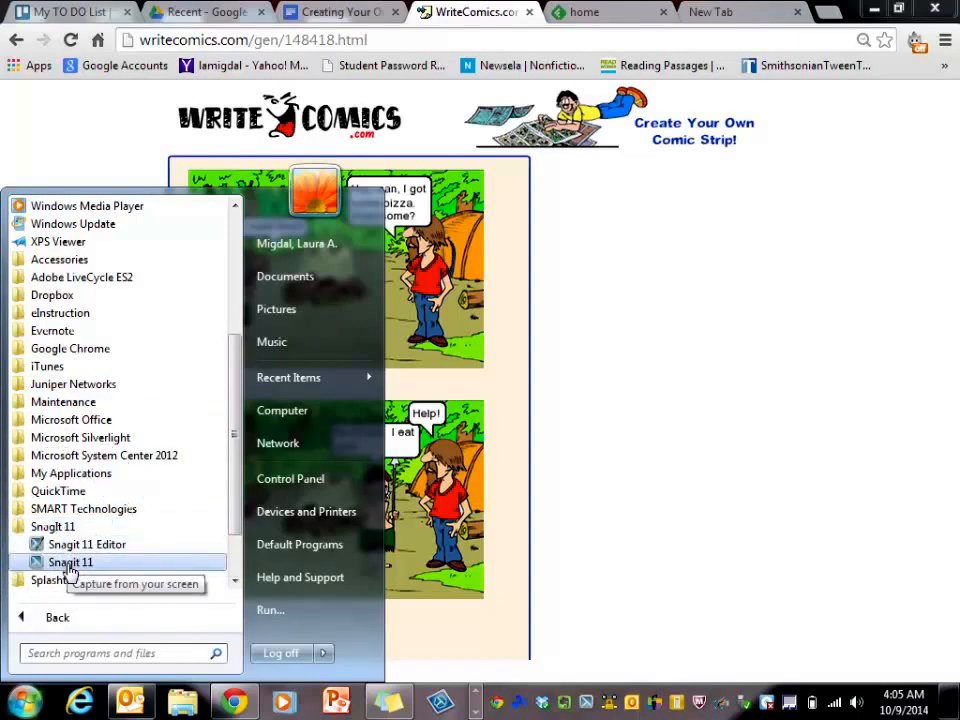
click(68, 564)
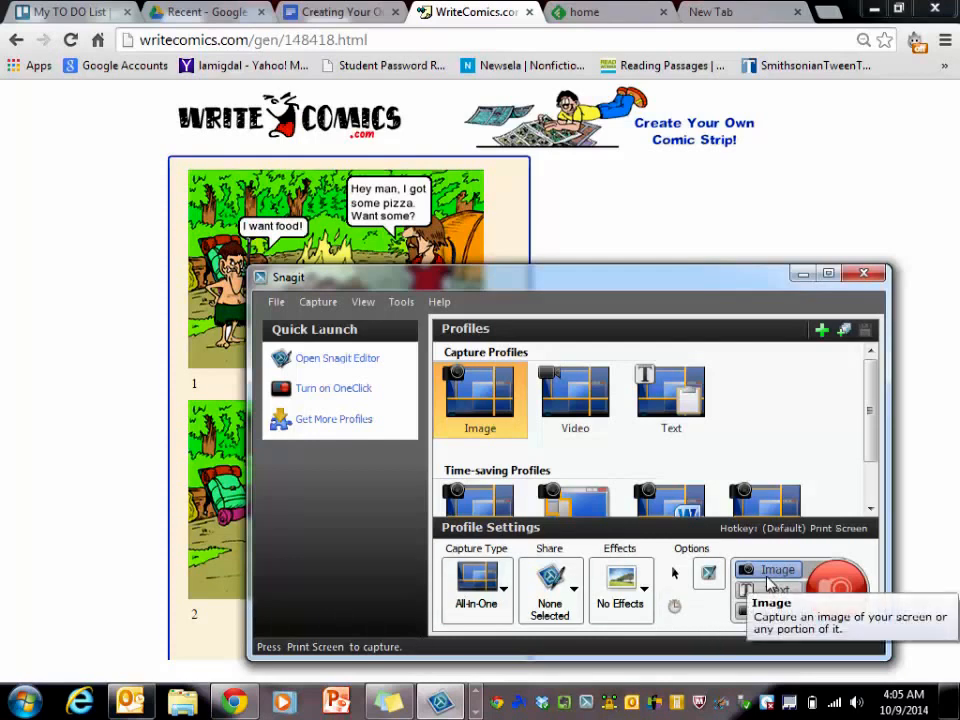
- Capture an image region of about 333 x 483 pixels covering both comic panels
click(833, 580)
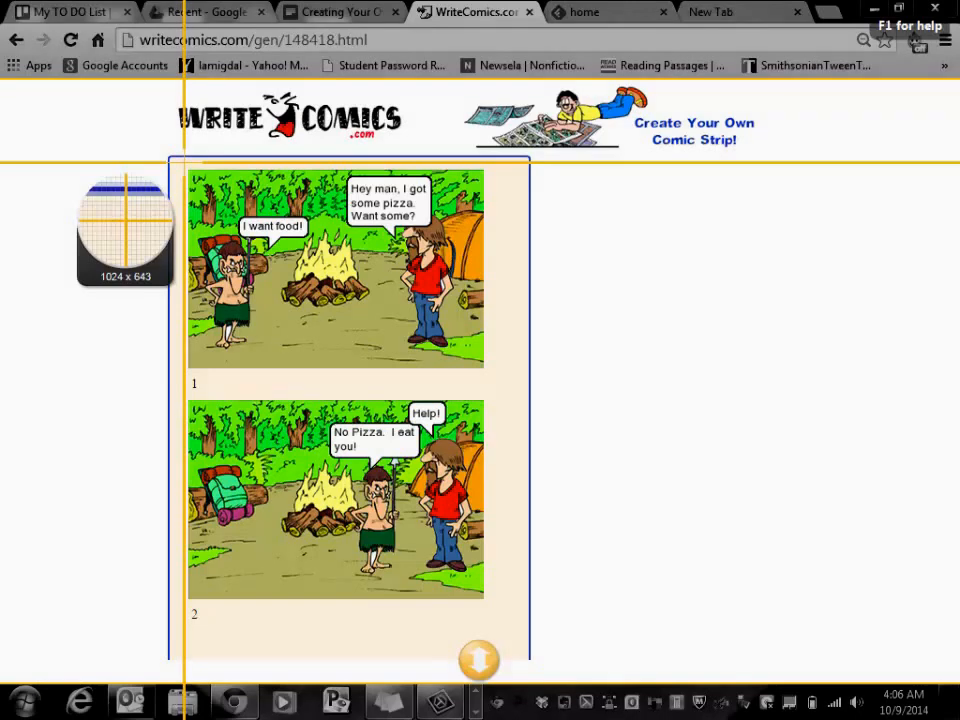
drag(184, 161, 488, 374)
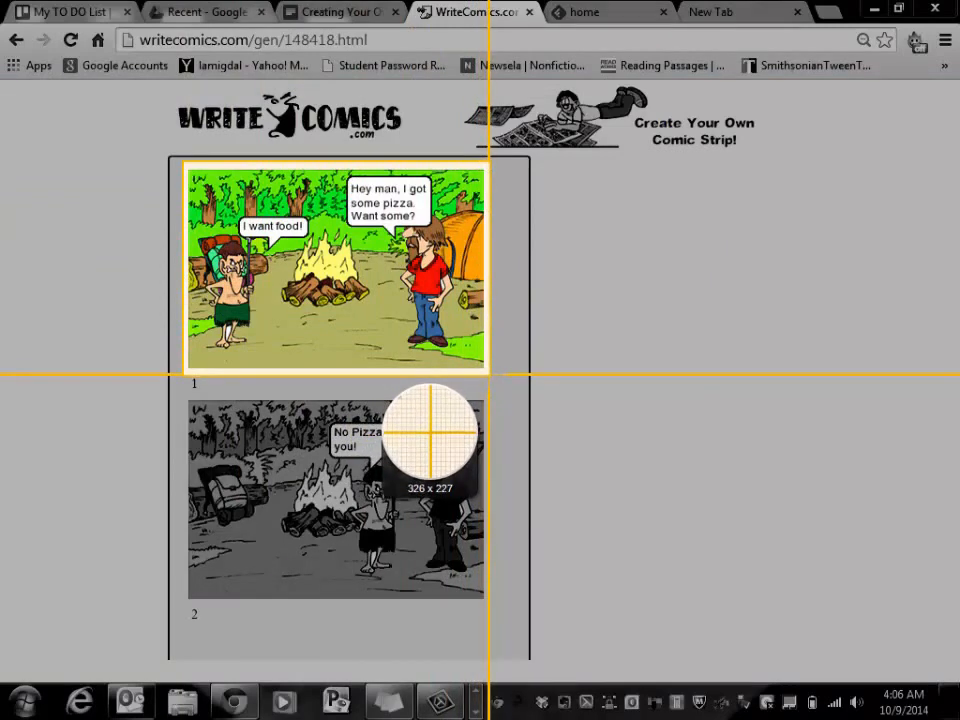
drag(488, 374, 496, 614)
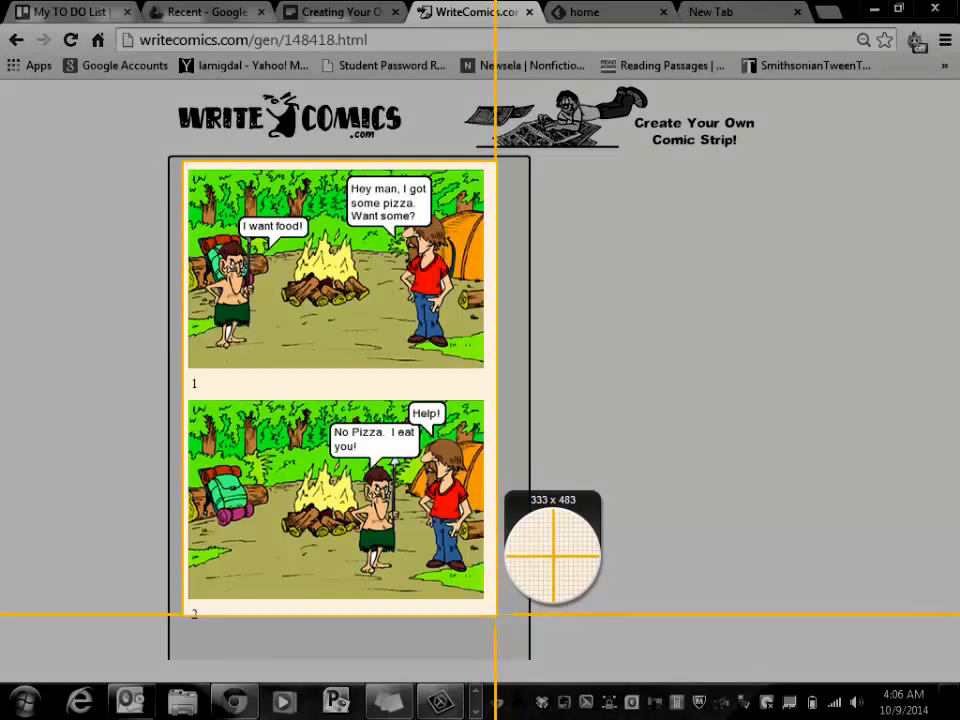
drag(496, 614, 496, 614)
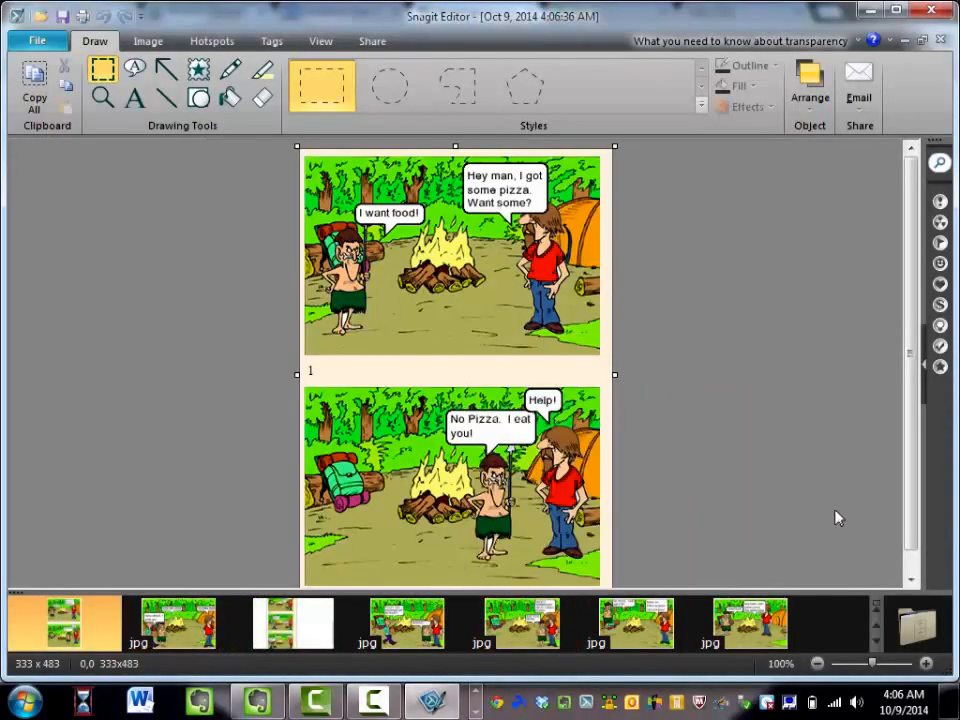
- Save the captured comic to the Desktop as a JPG image named comic
mouse_move(910, 438)
mouse_down()
mouse_move(913, 485)
mouse_move(907, 445)
mouse_up()
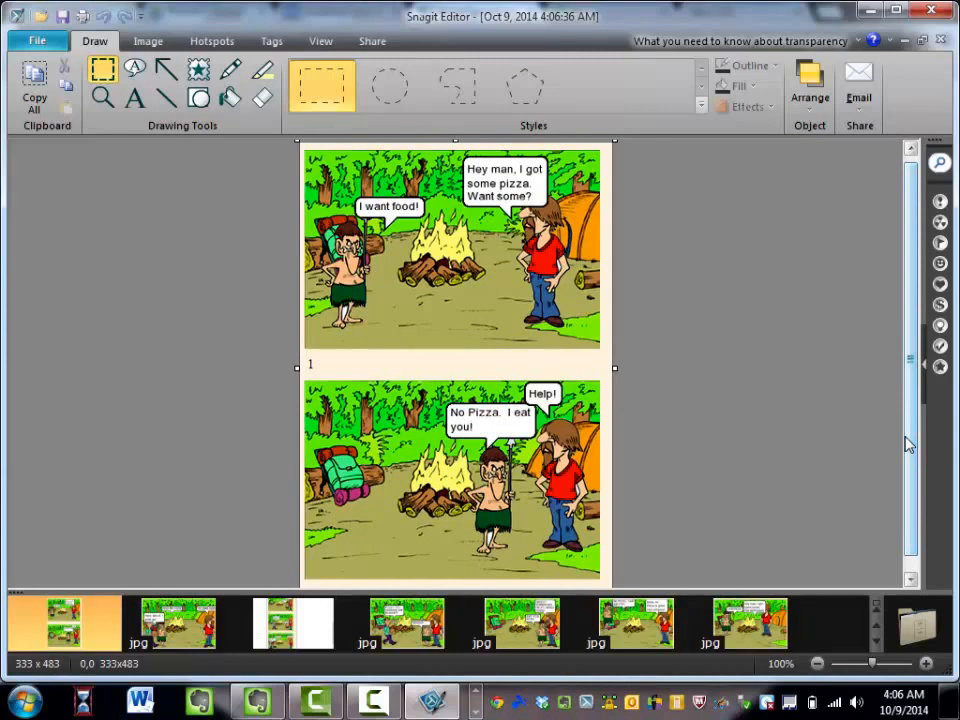
click(41, 44)
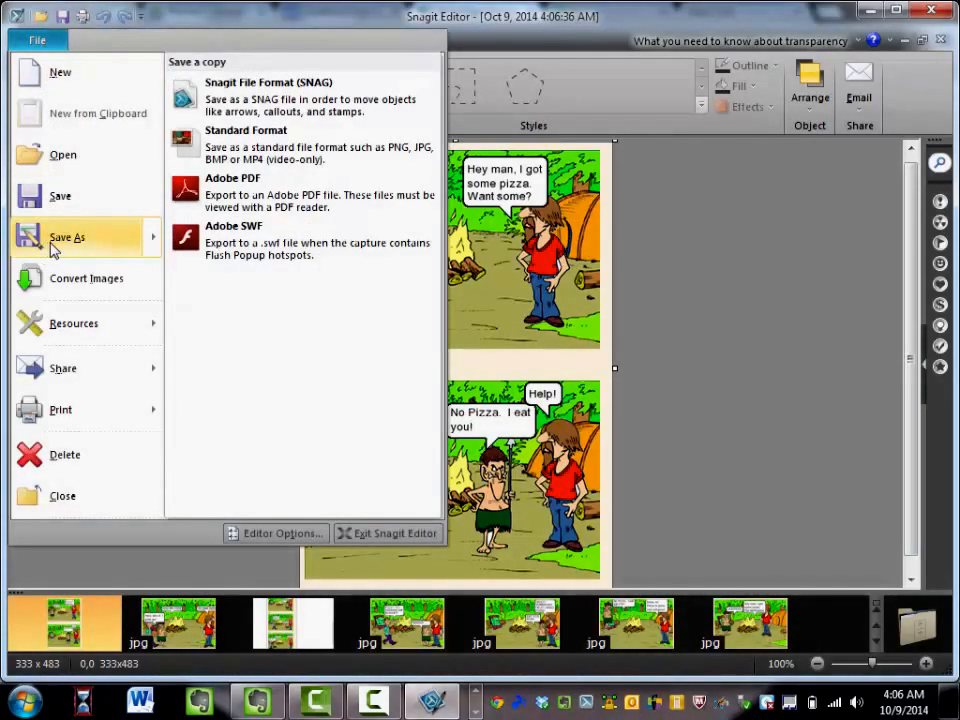
click(50, 248)
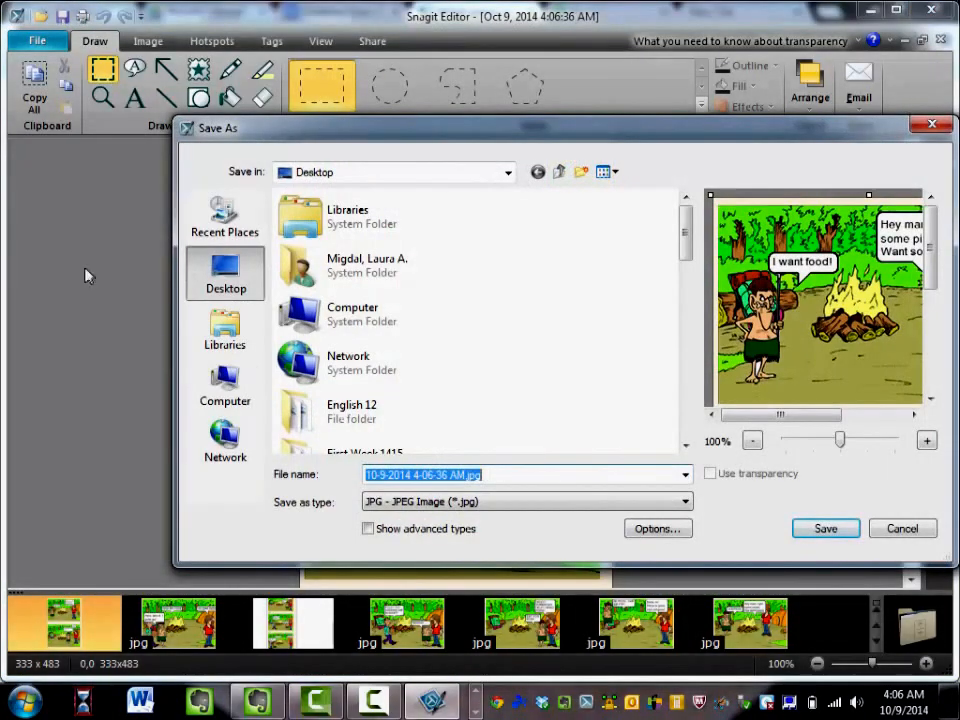
text(comic)
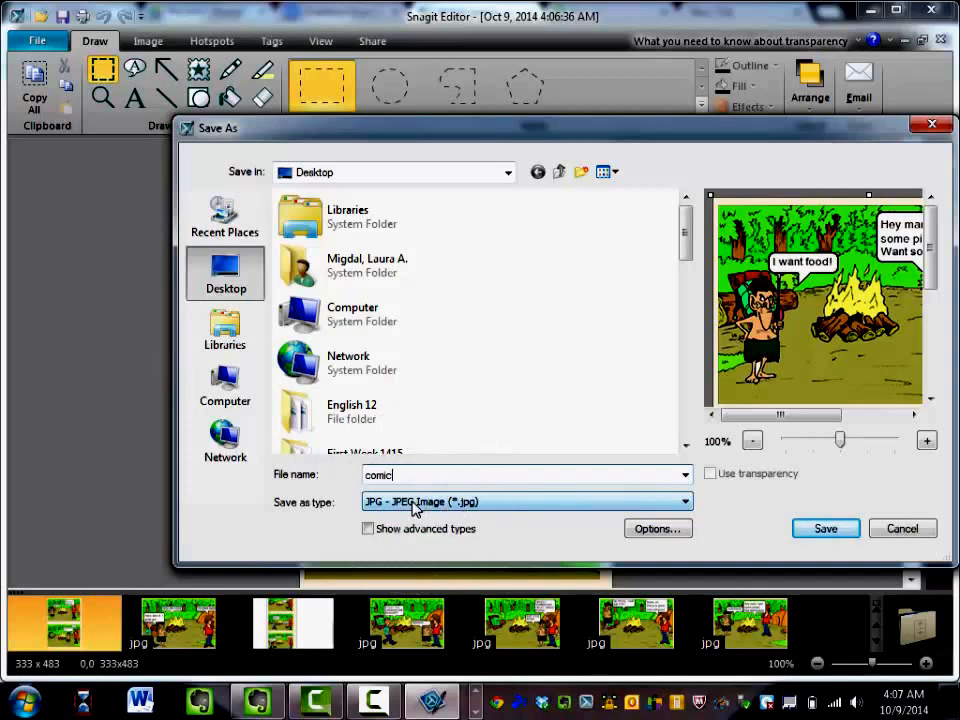
click(685, 504)
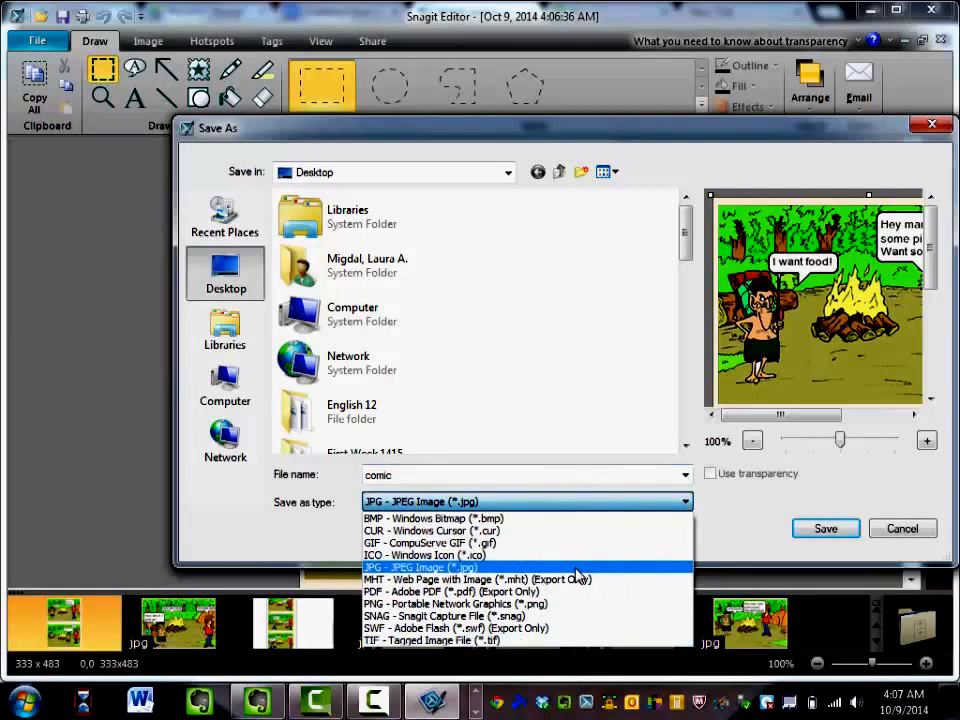
click(575, 568)
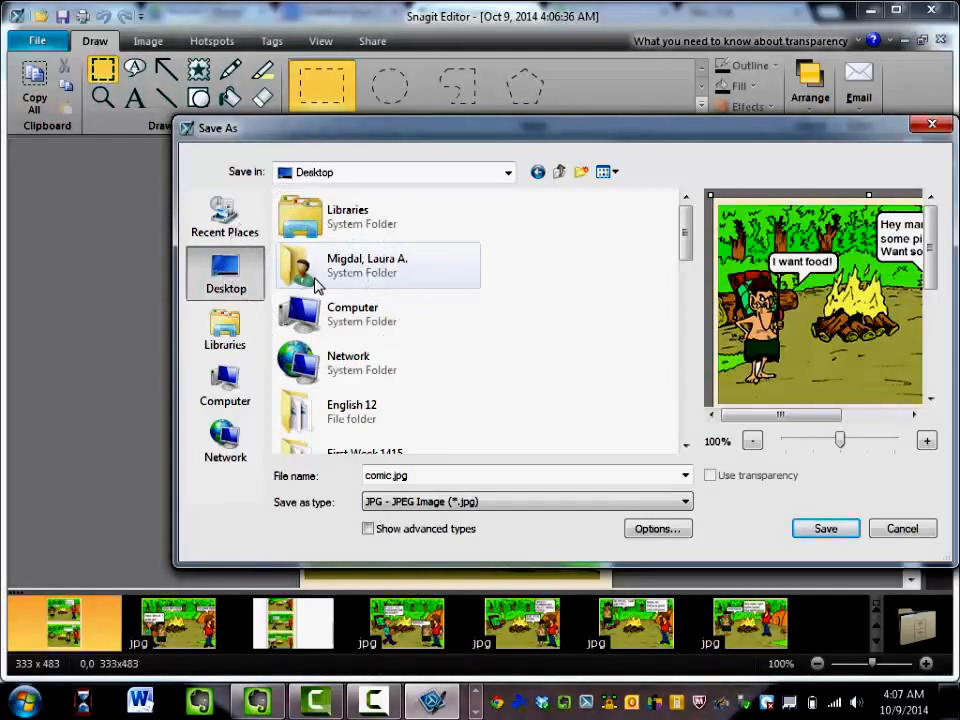
click(813, 533)
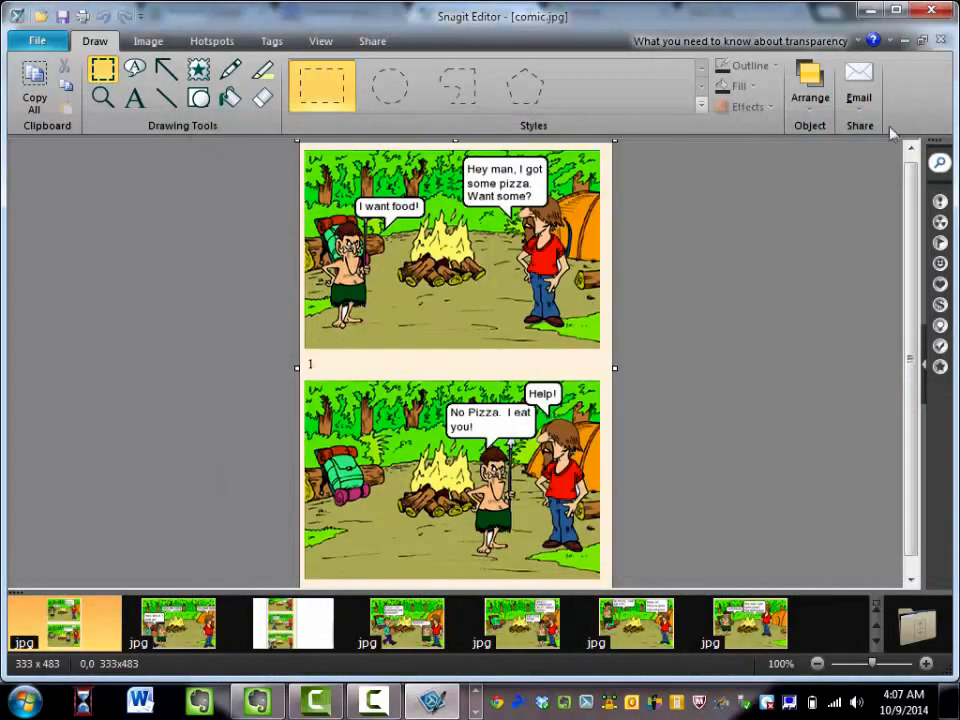
- Capture an image region of about 320 x 226 pixels around only the second comic panel with Snagit
click(921, 10)
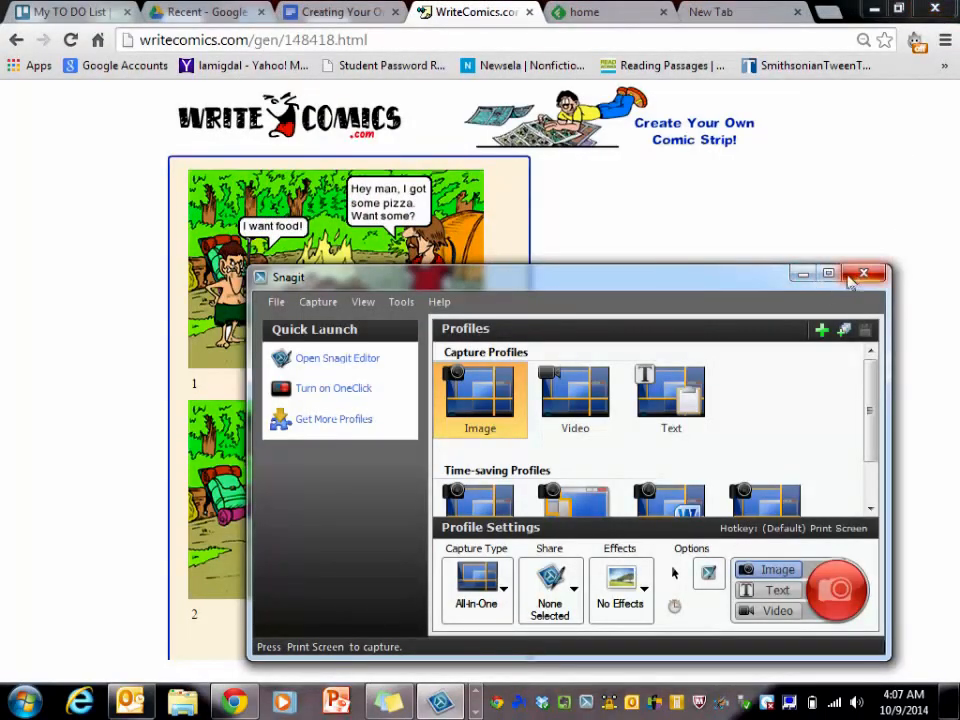
click(745, 231)
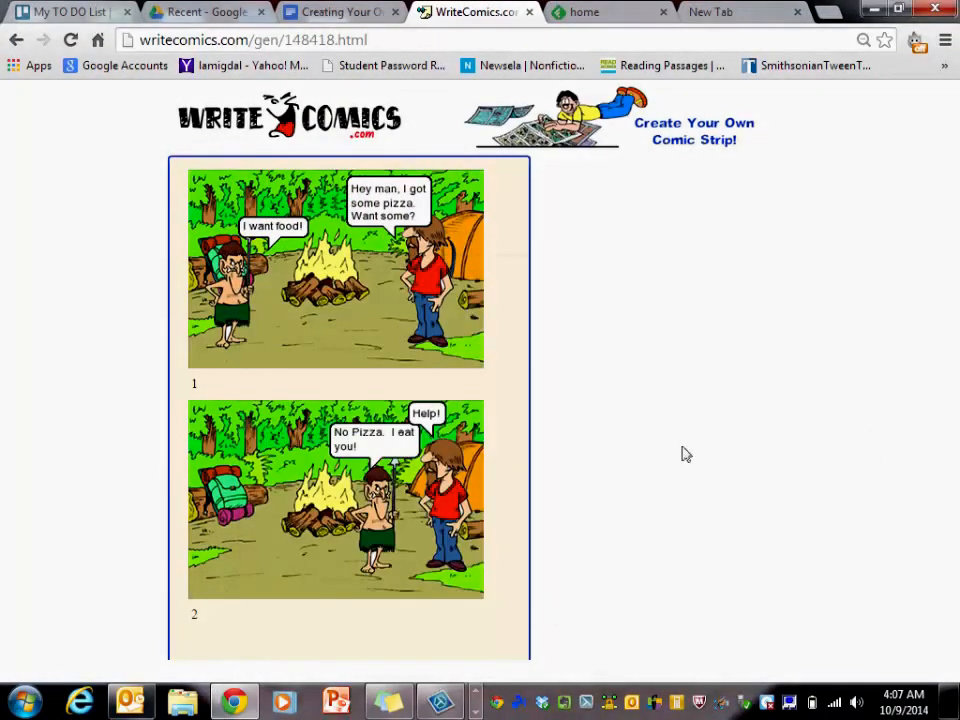
click(440, 701)
click(836, 589)
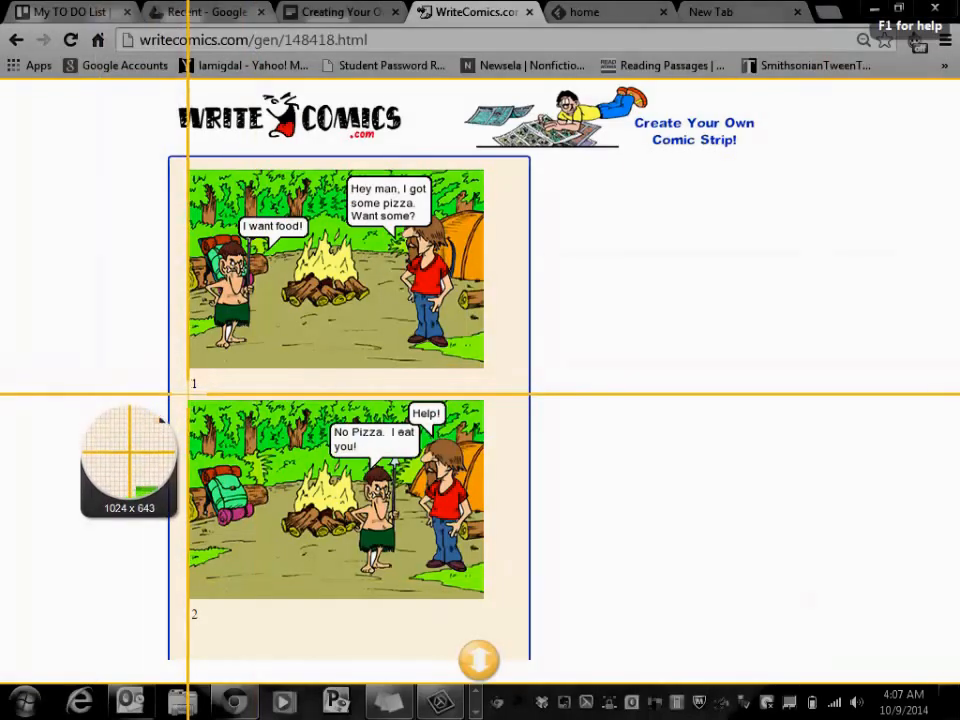
drag(188, 395, 487, 605)
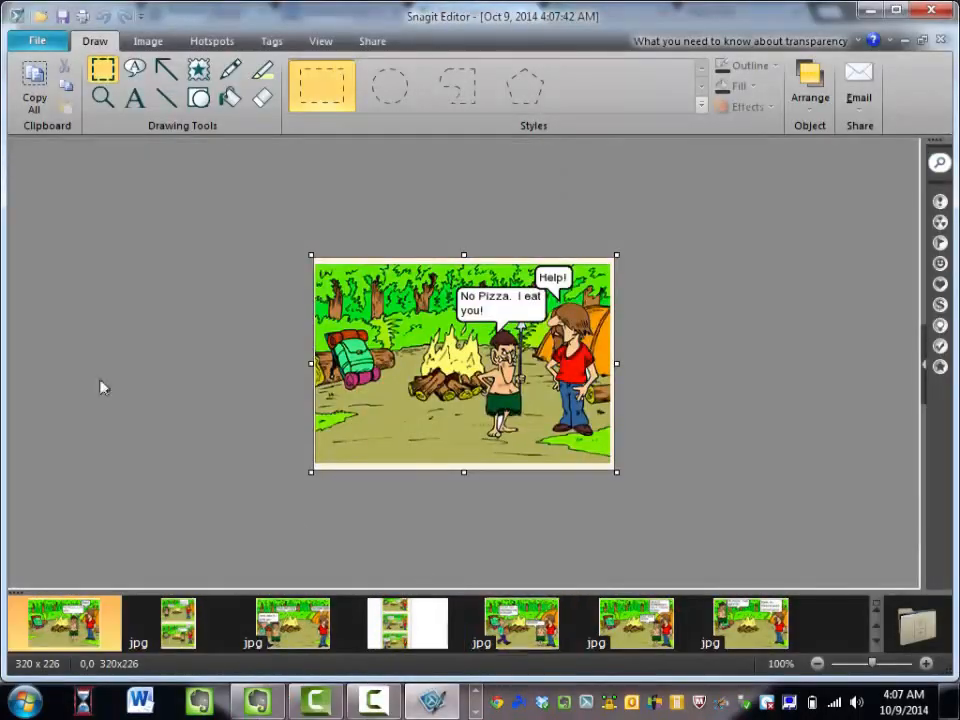
- Save the captured second panel to the Desktop as a JPG image named comic2
click(28, 43)
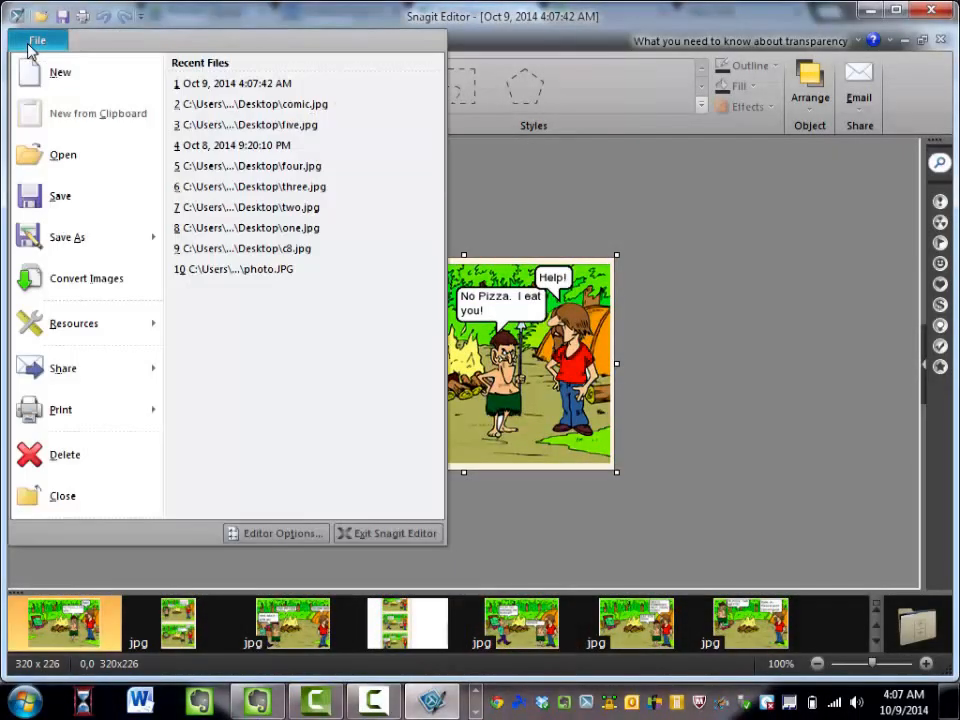
click(57, 232)
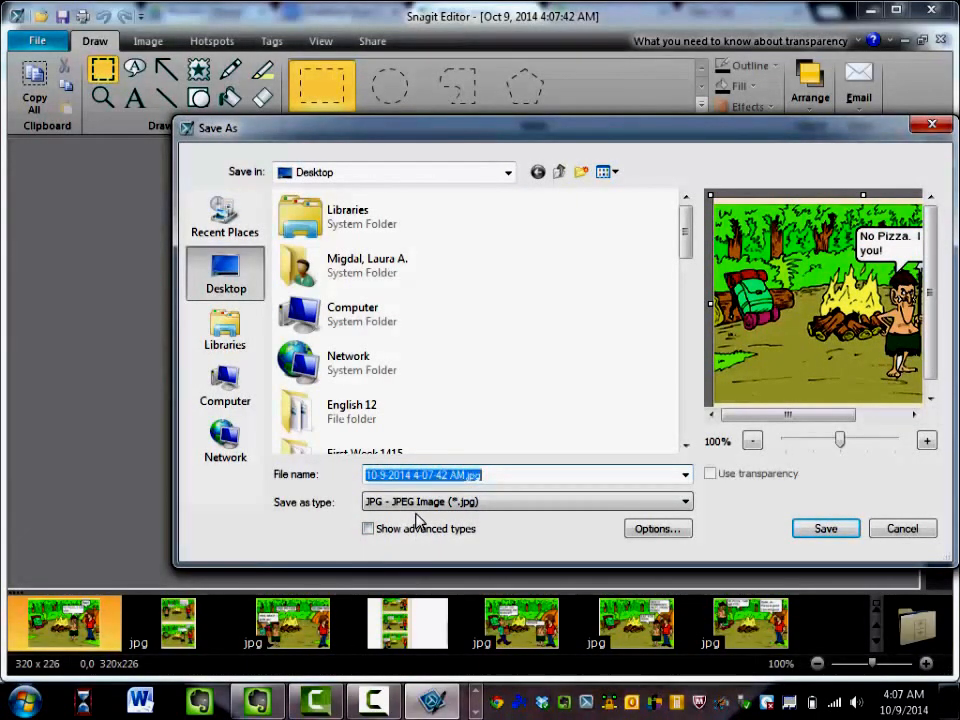
text(comic)
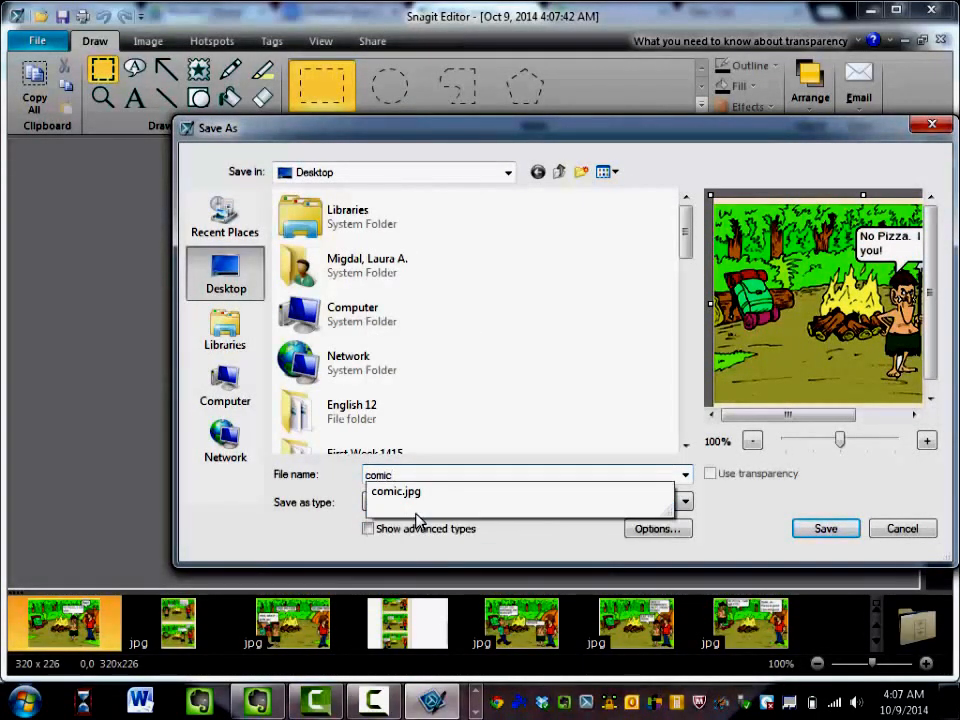
text(2)
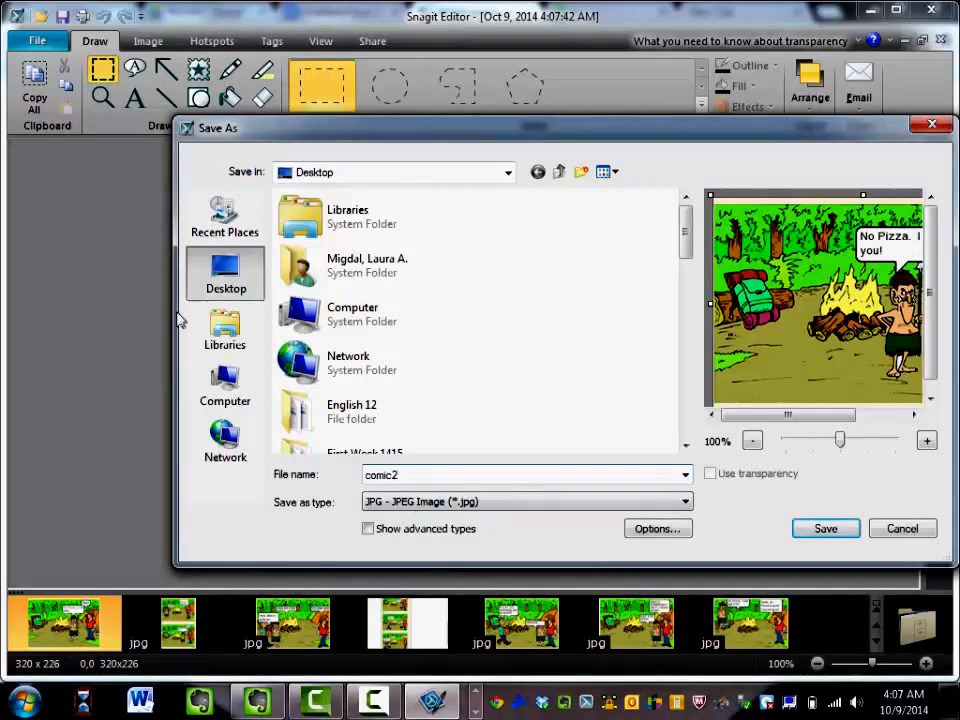
click(838, 540)
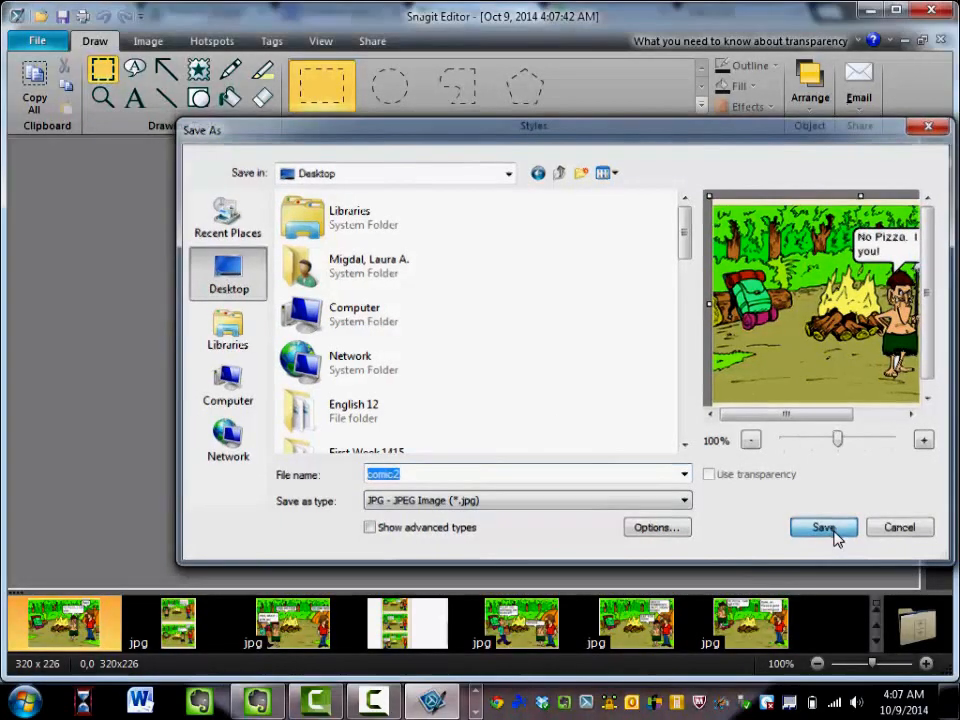
- Close Snagit and start a new line below the comic link in the Creating Your Own Conflict Comic document in Google Docs
click(931, 9)
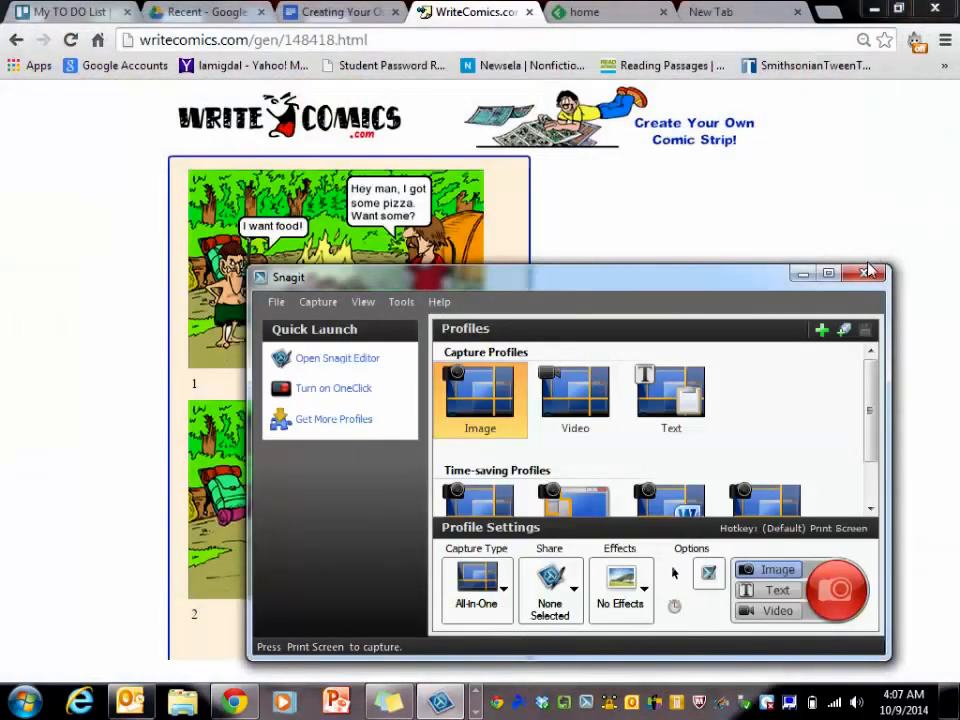
click(864, 273)
click(316, 12)
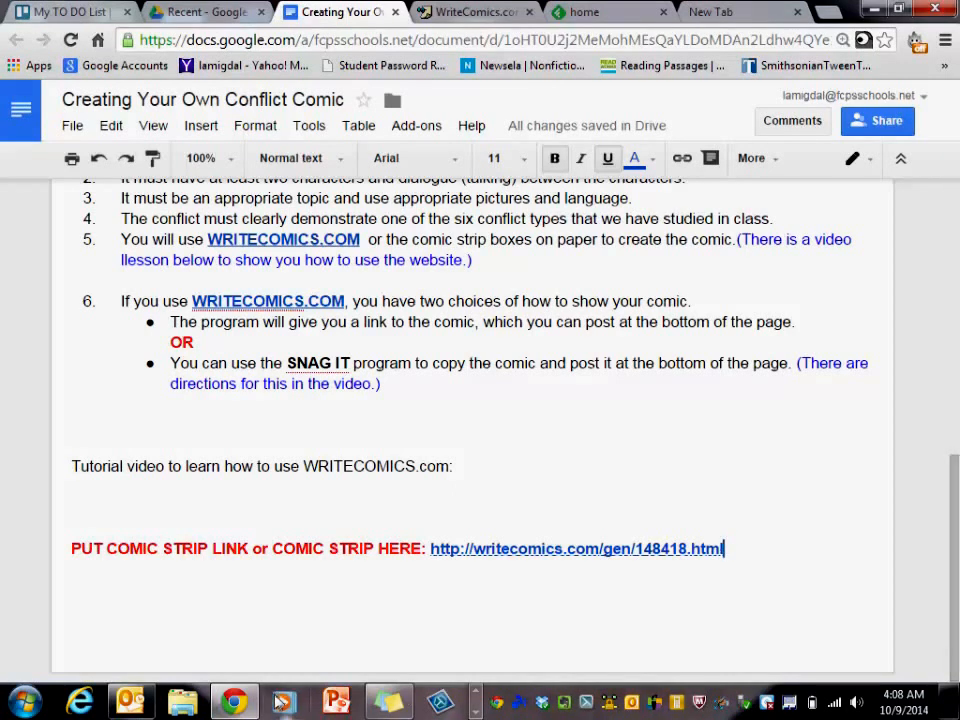
click(179, 623)
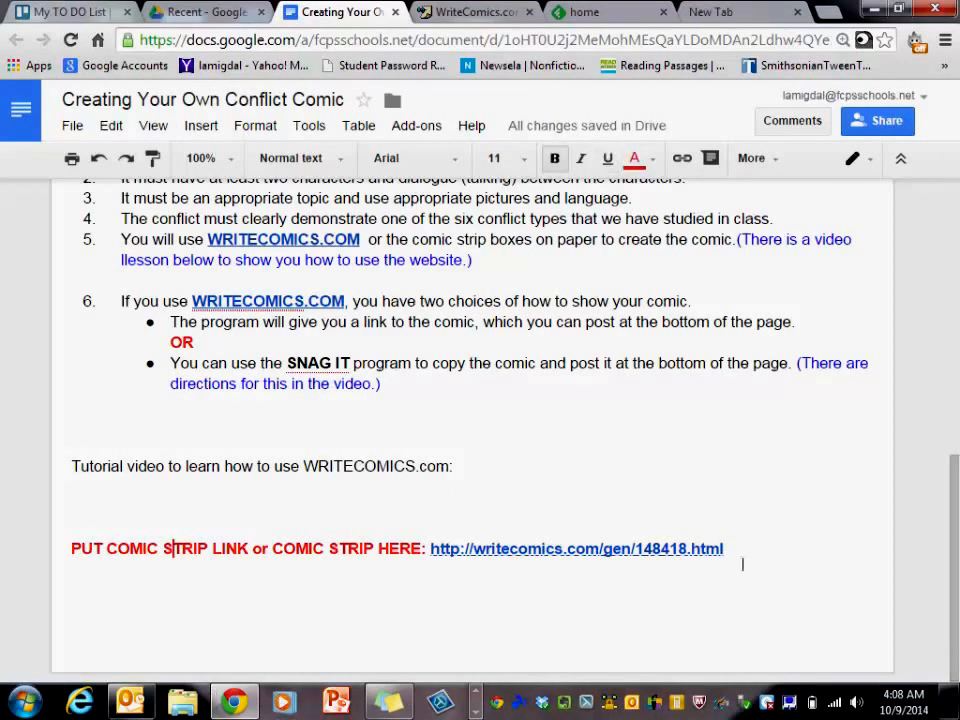
key(Return)
- Insert the image comic.jpg from the Desktop on the new line below the comic link
click(198, 136)
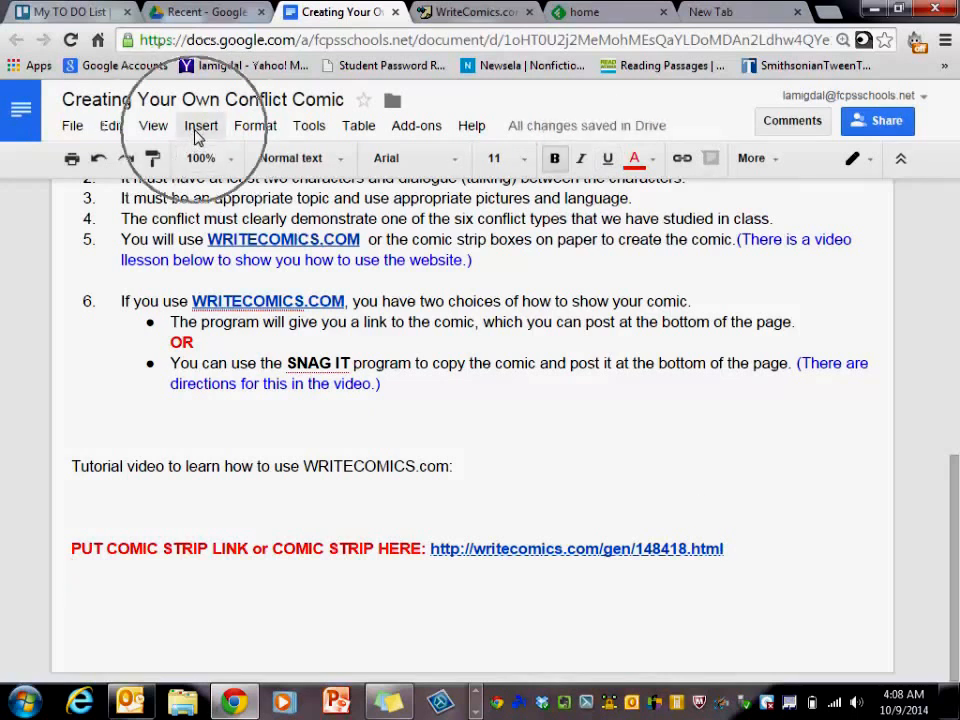
click(198, 136)
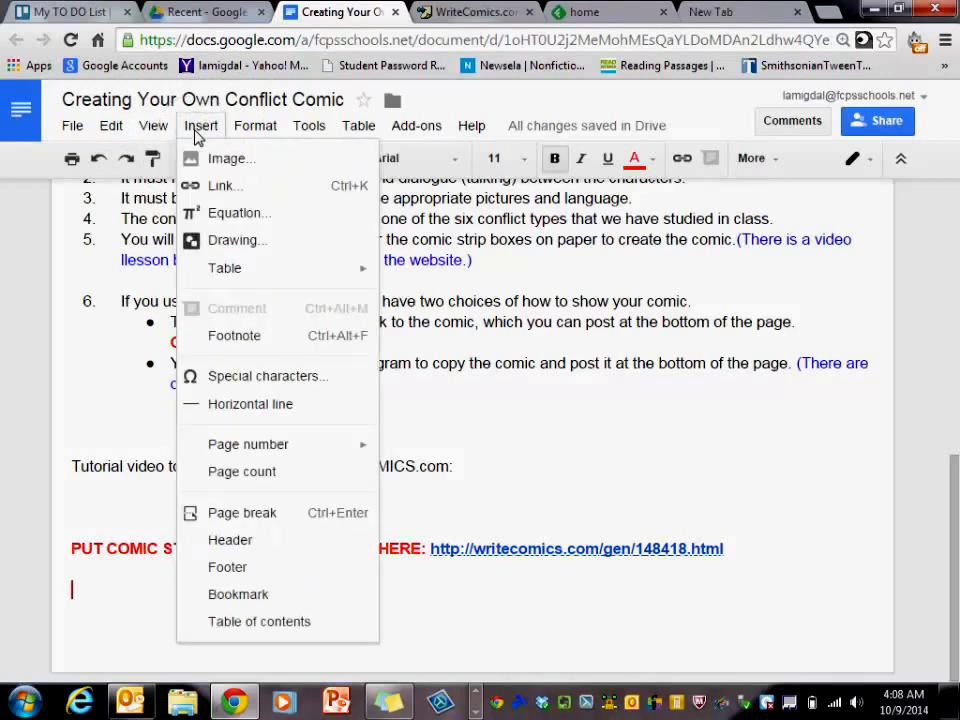
key(ctrl)
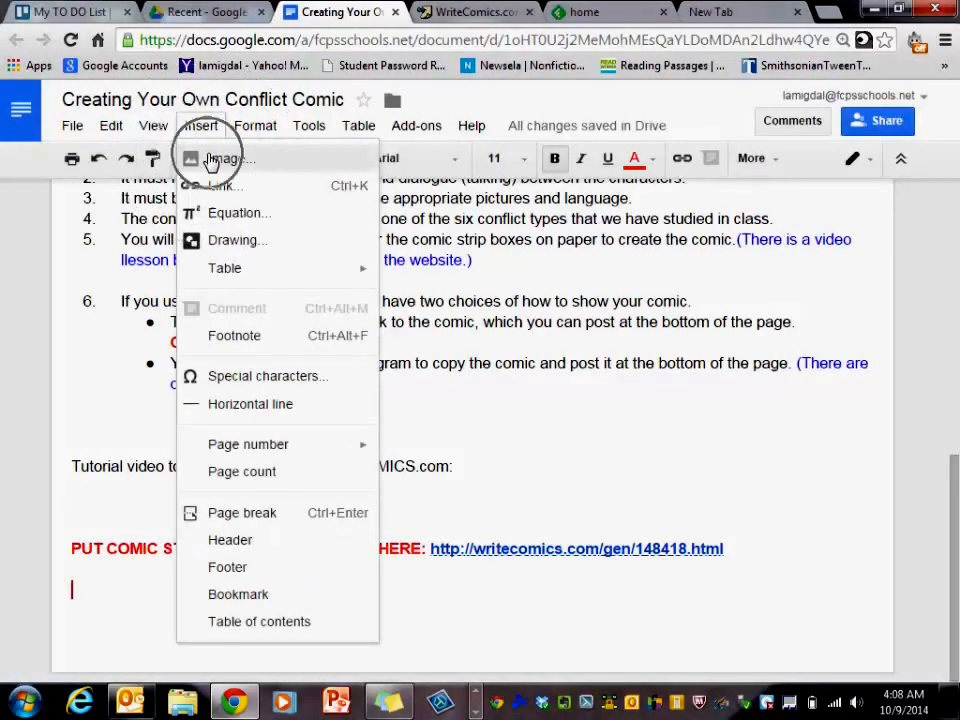
click(211, 160)
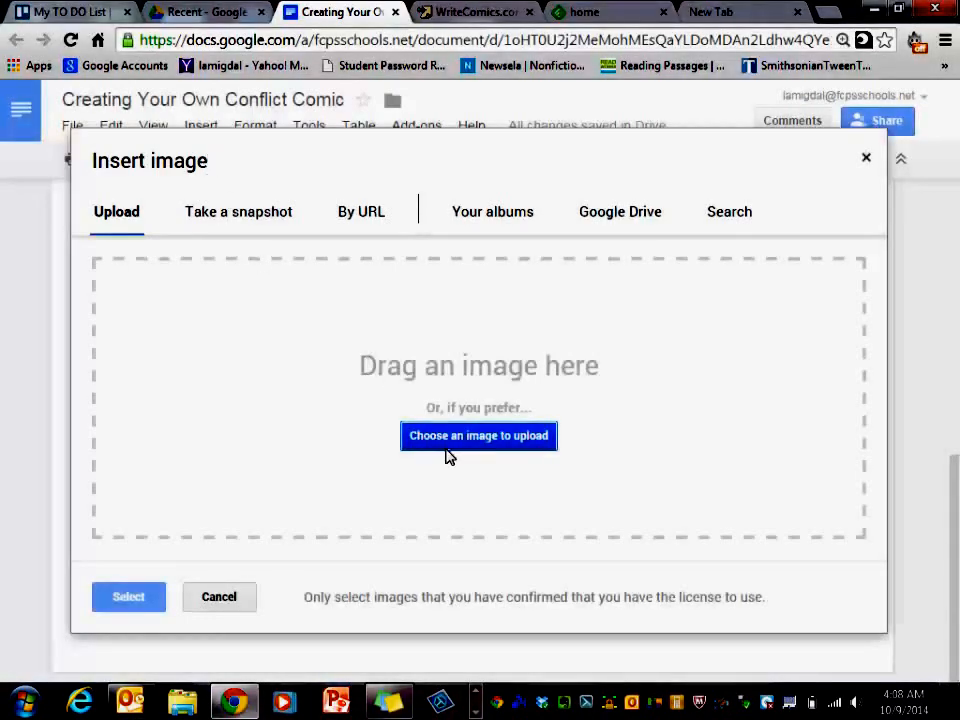
key(ctrl)
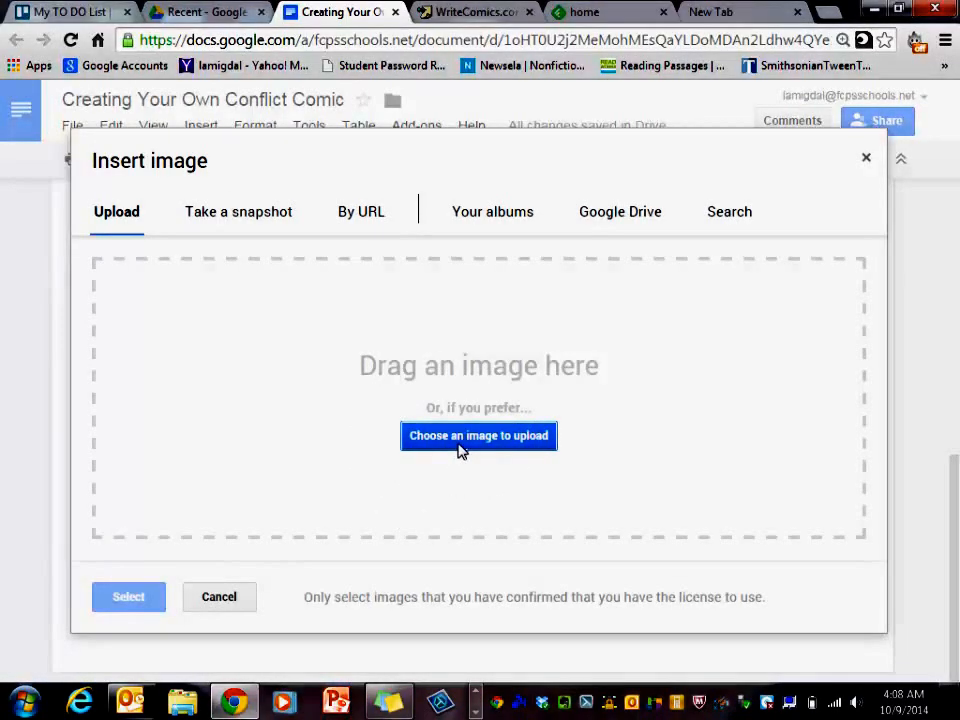
click(459, 440)
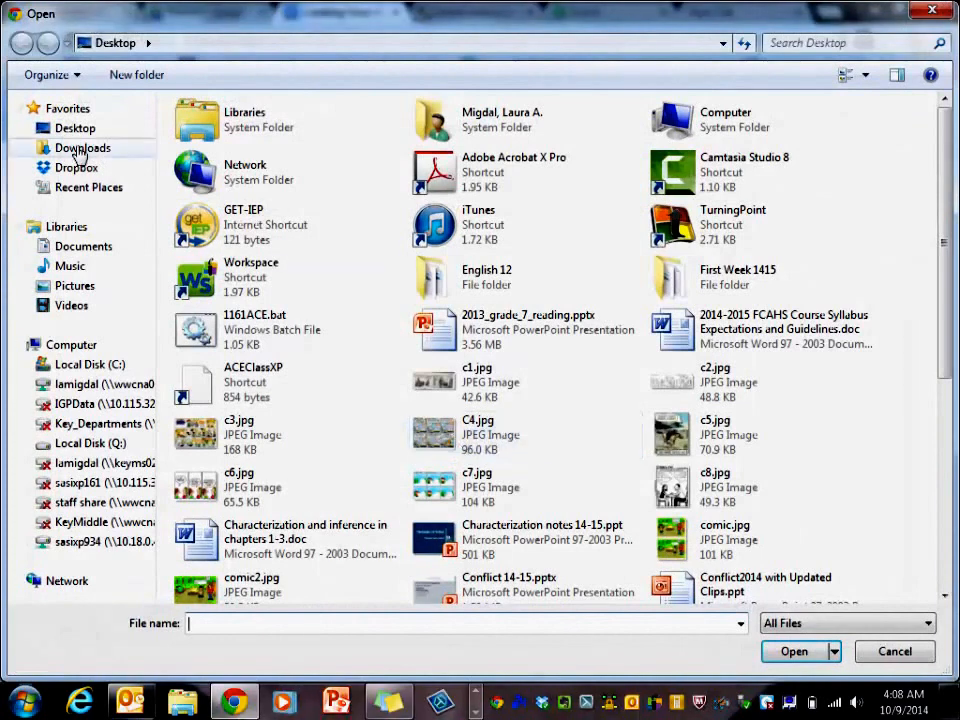
click(73, 133)
key(ctrl)
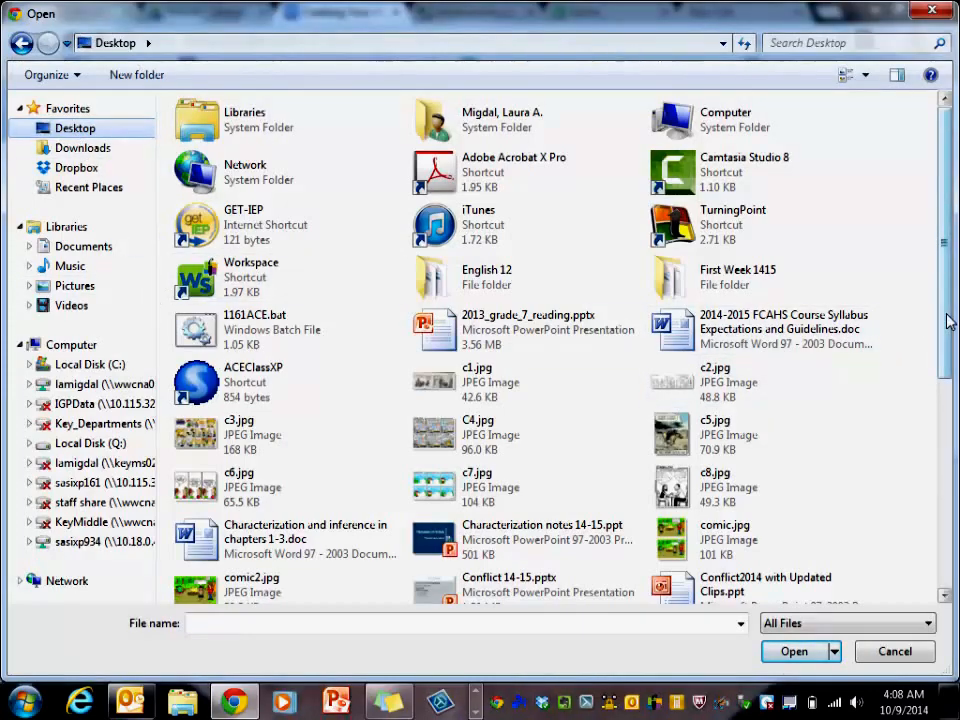
drag(948, 322, 948, 443)
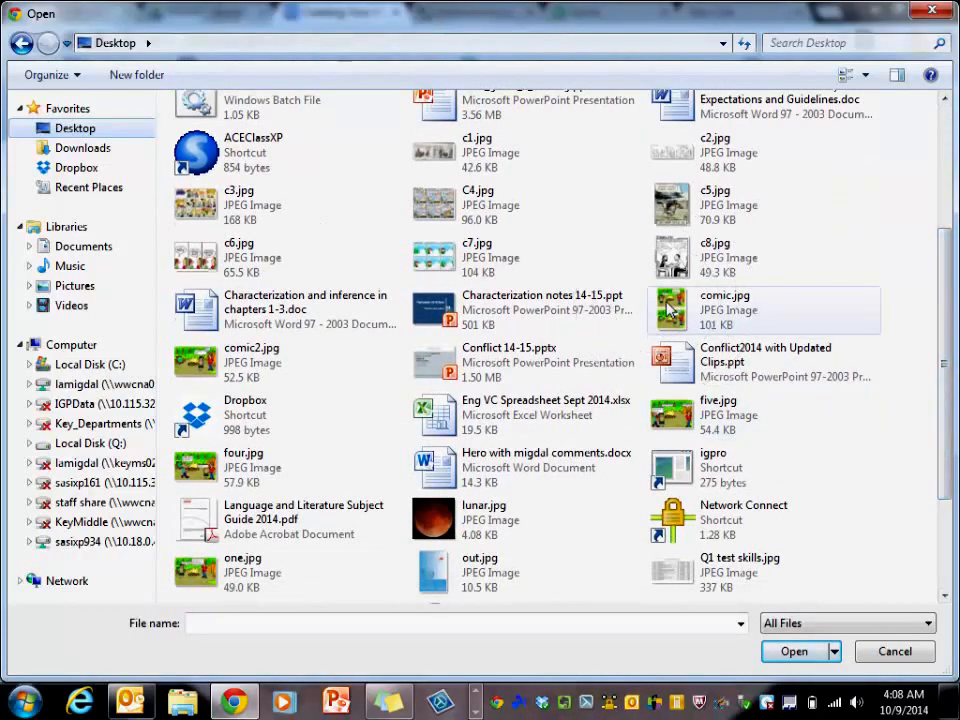
click(707, 318)
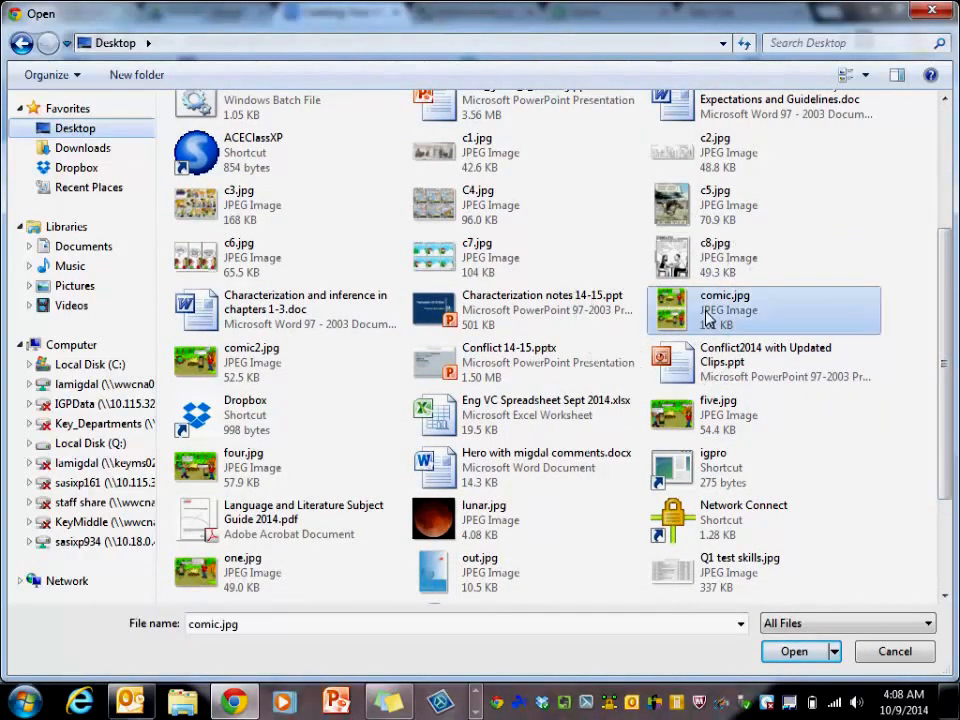
double_click(707, 318)
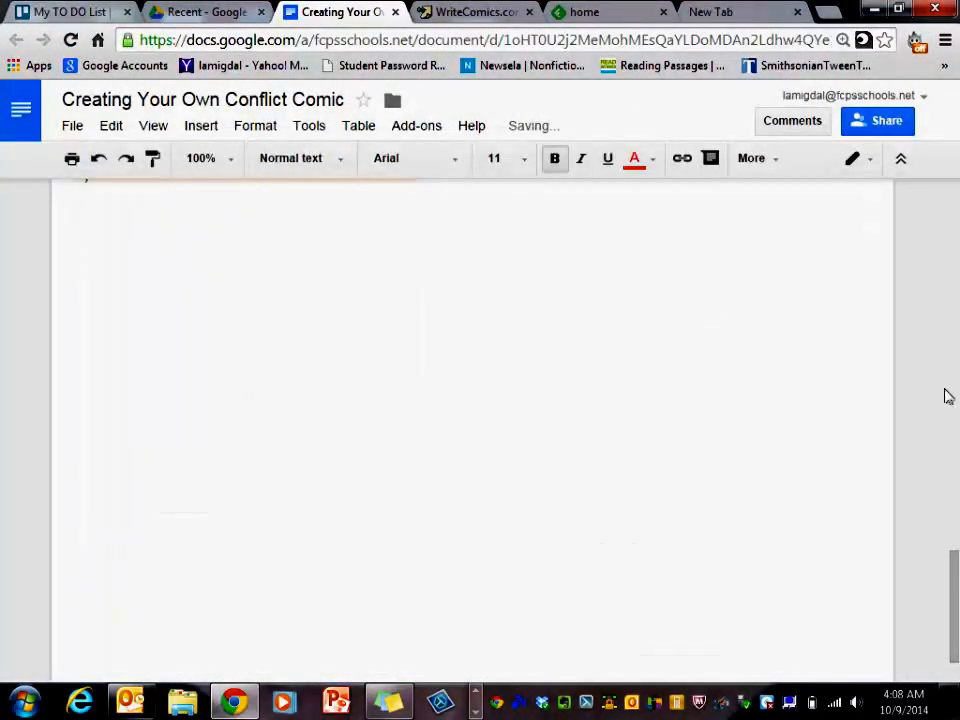
- Shrink the inserted two-panel comic image slightly while keeping its proportions
drag(955, 603, 930, 474)
scroll(932, 528, up, 3)
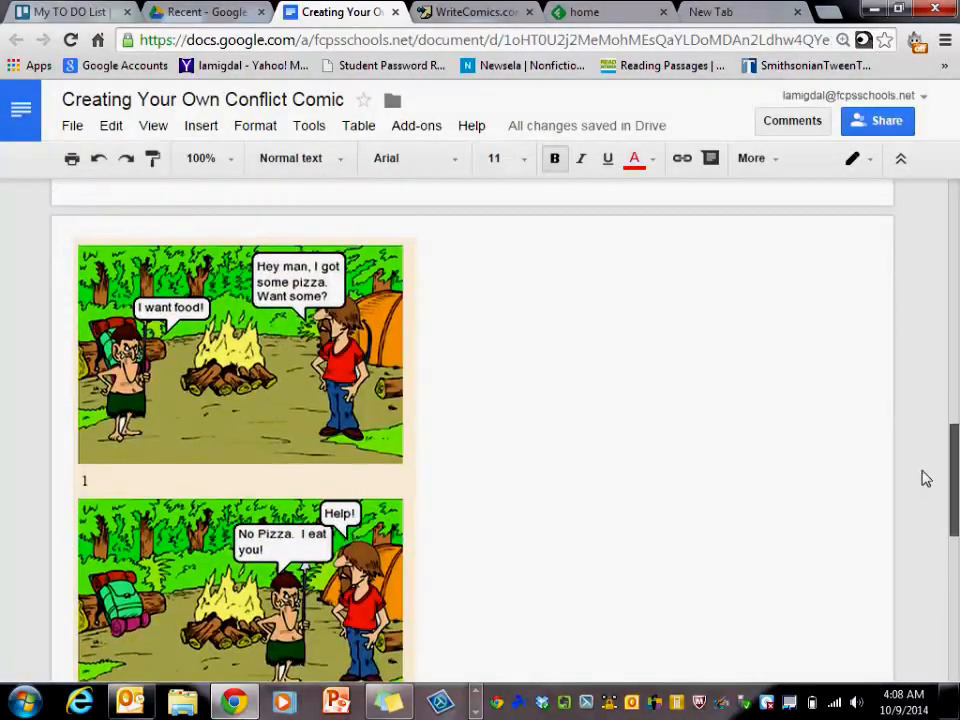
scroll(925, 480, down, 1)
click(210, 580)
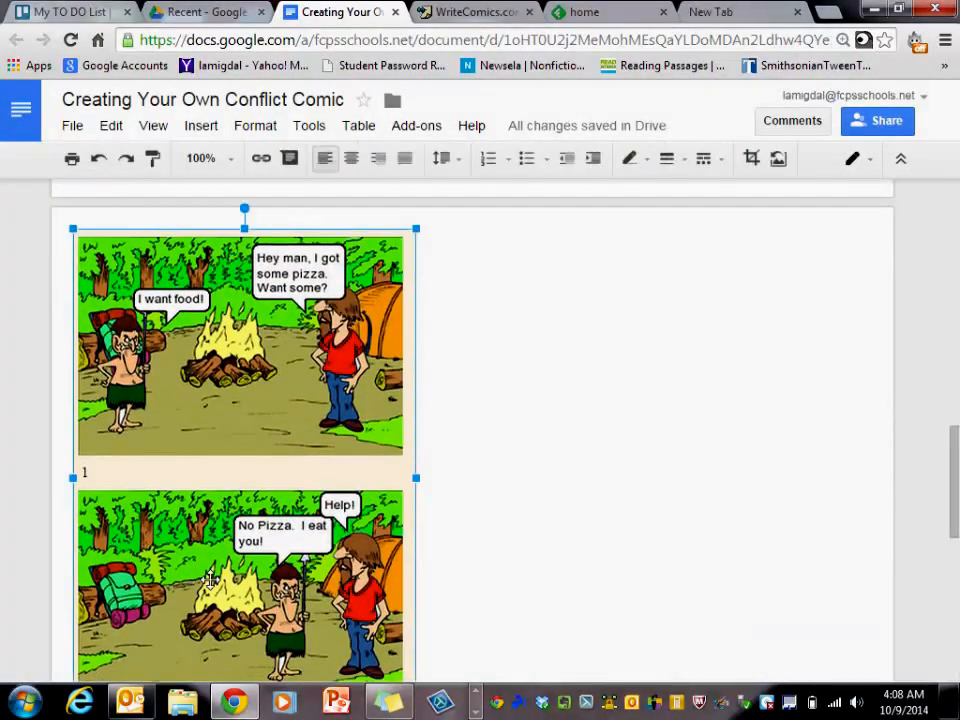
drag(417, 228, 390, 311)
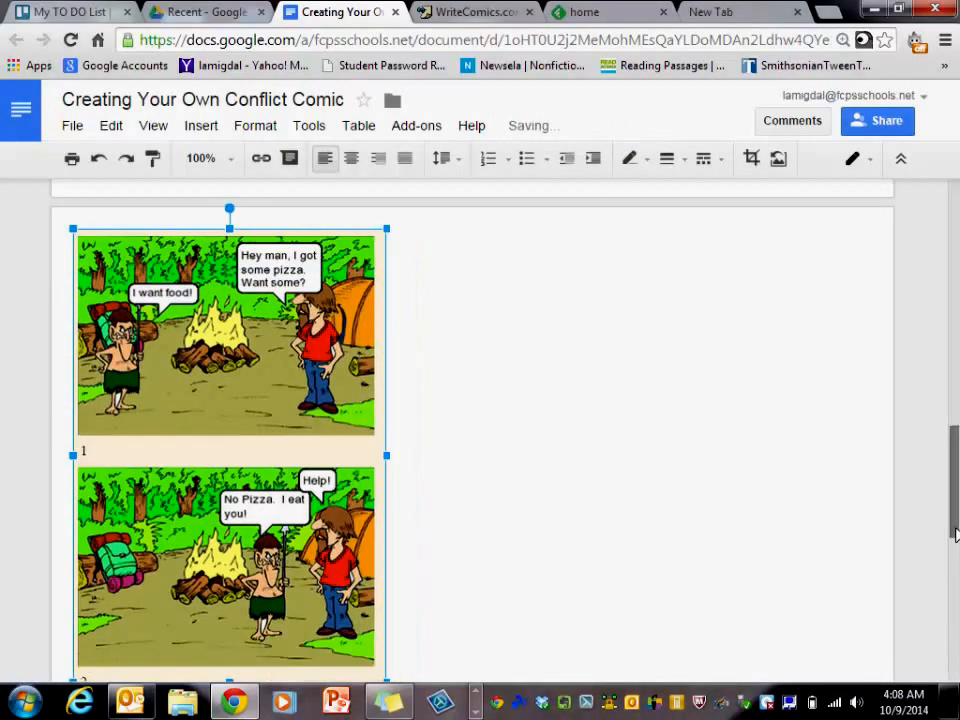
mouse_move(949, 518)
mouse_down()
mouse_move(949, 439)
mouse_move(951, 583)
mouse_move(940, 540)
mouse_up()
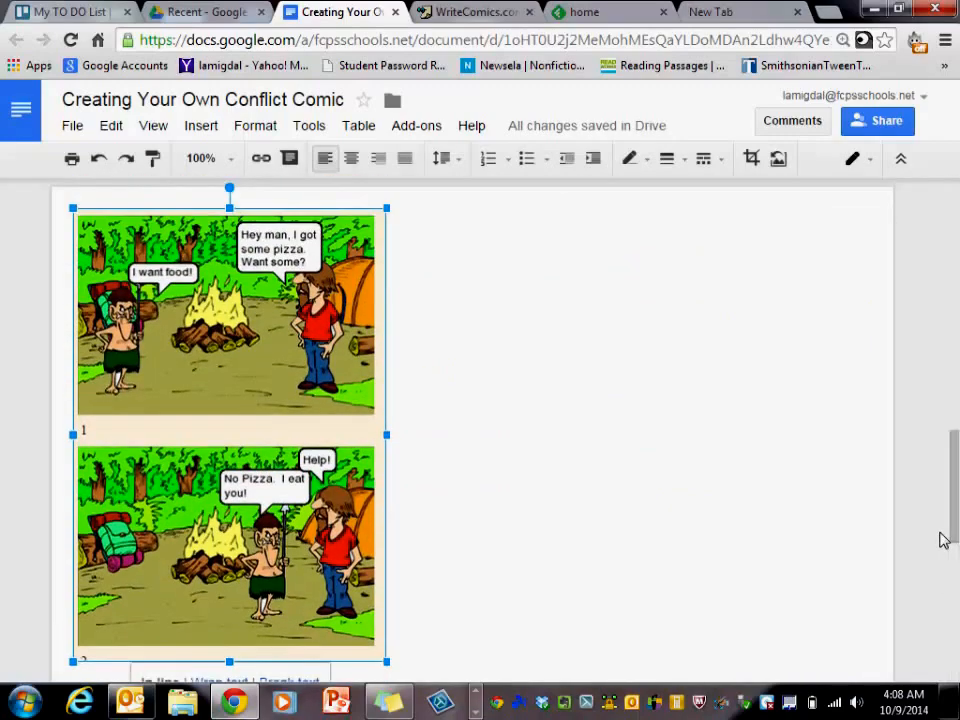
- Insert the image four.jpg from the Desktop directly after the two-panel comic and select it
click(808, 590)
scroll(808, 590, down, 5)
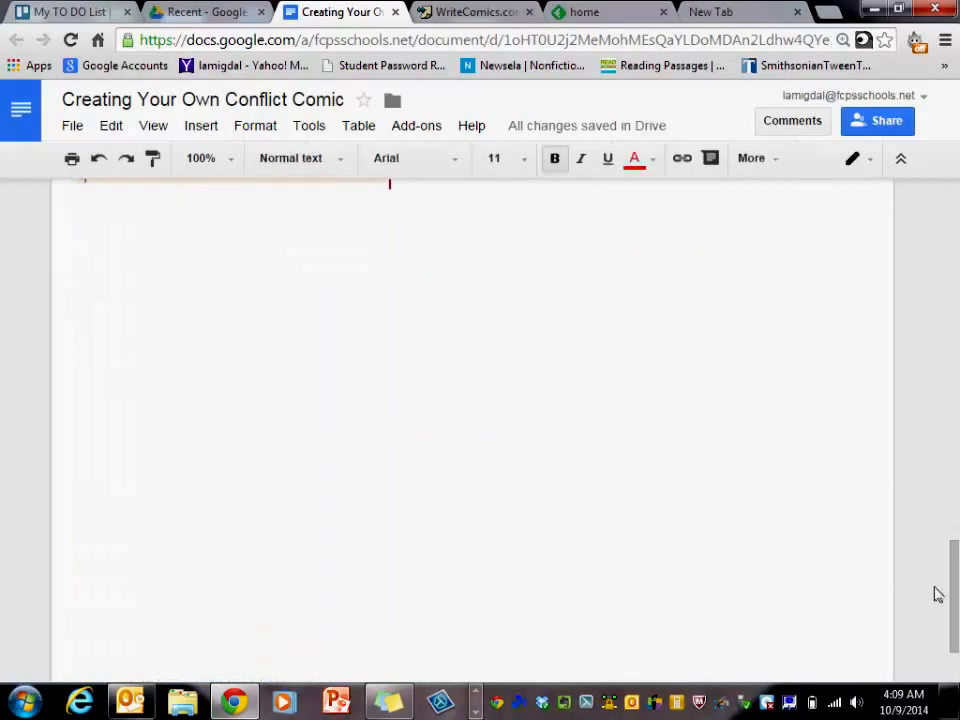
scroll(935, 594, up, 5)
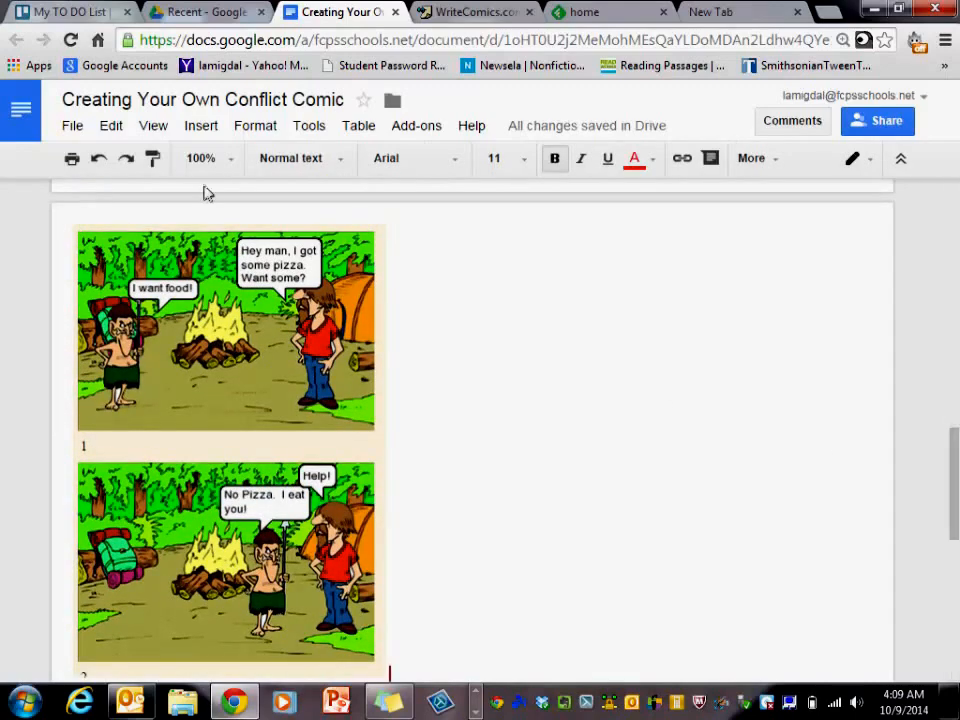
click(196, 128)
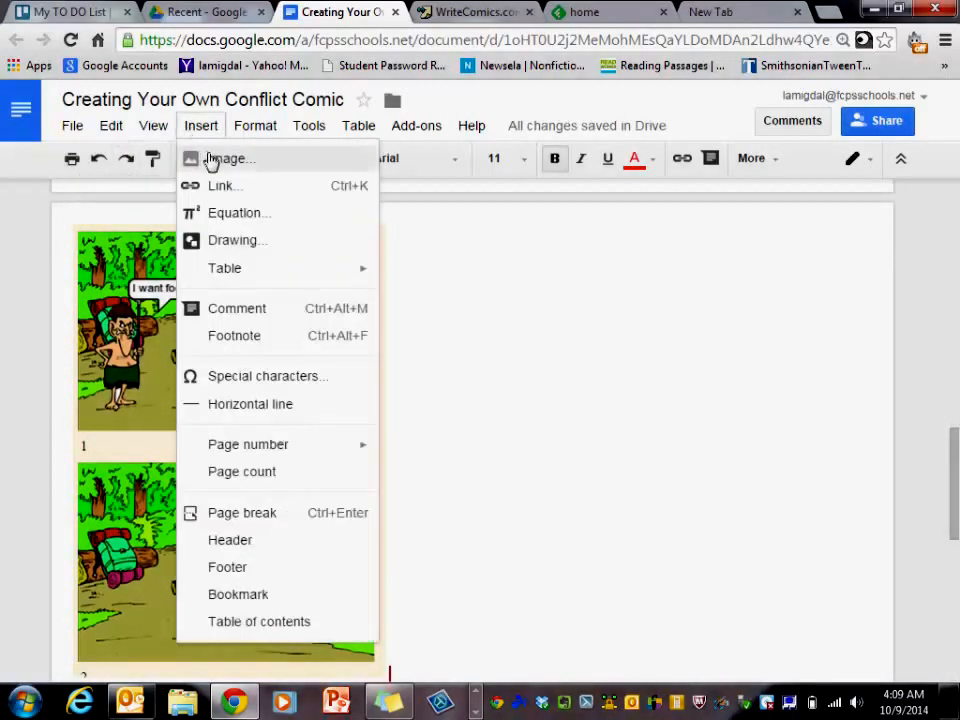
click(211, 161)
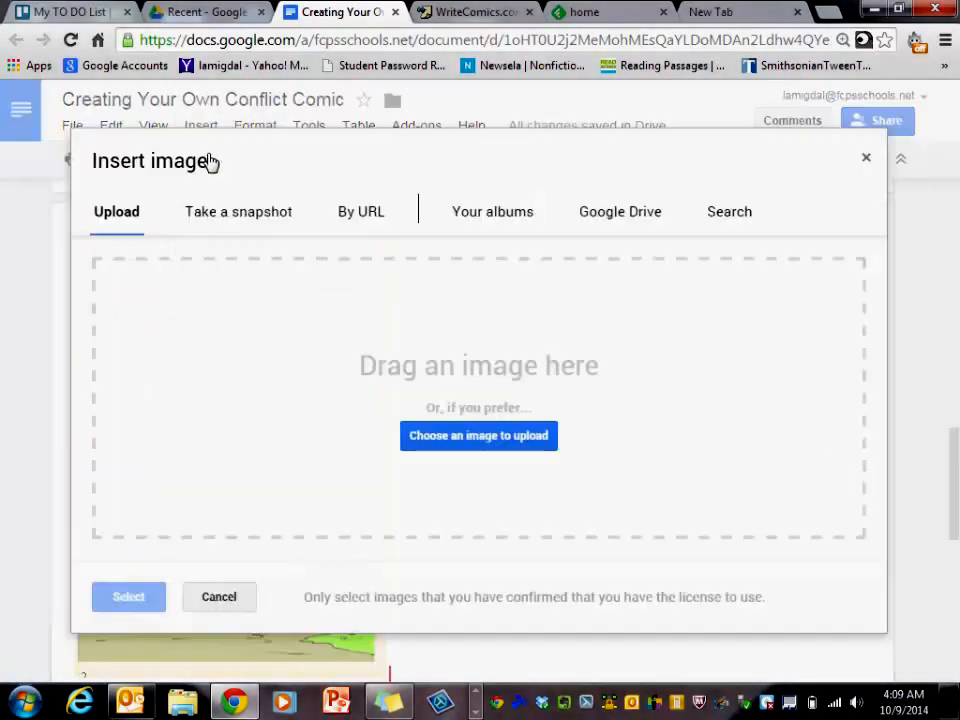
click(428, 440)
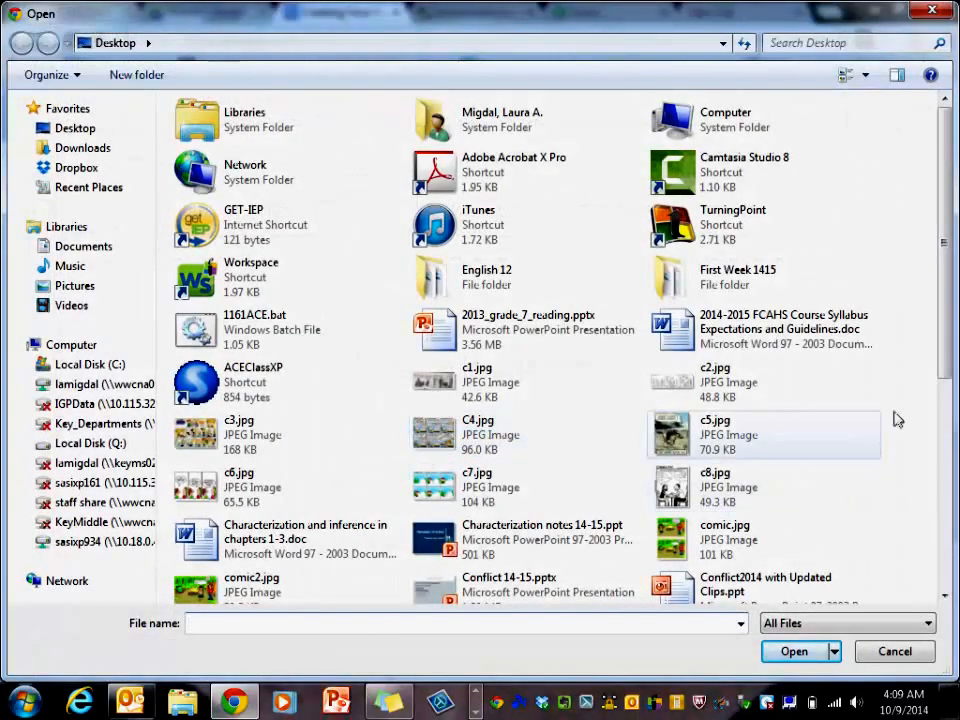
drag(945, 350, 945, 453)
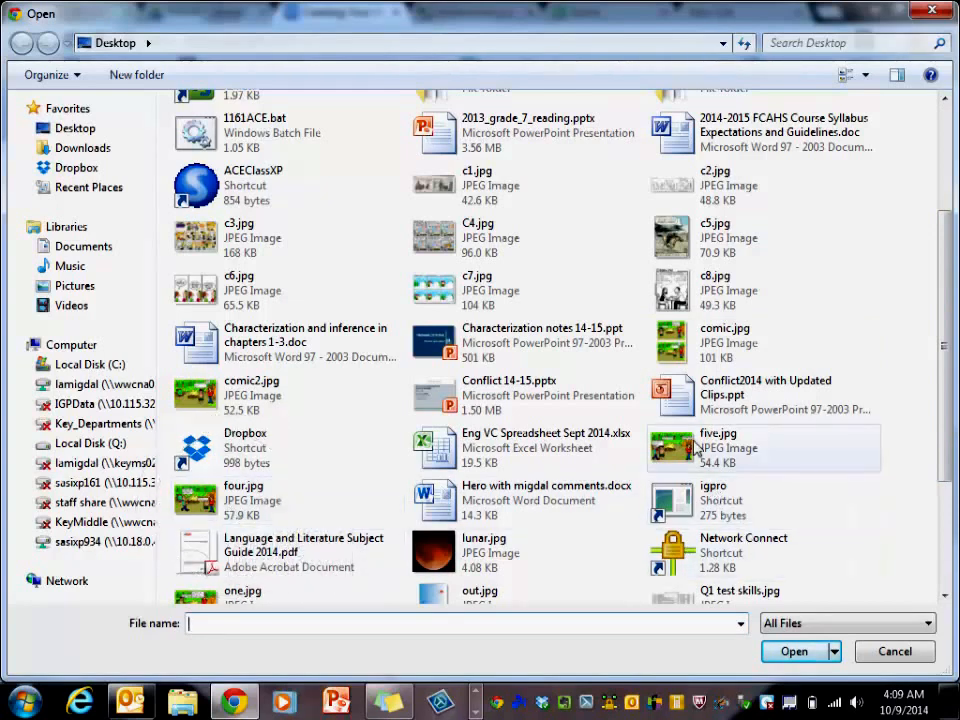
double_click(199, 505)
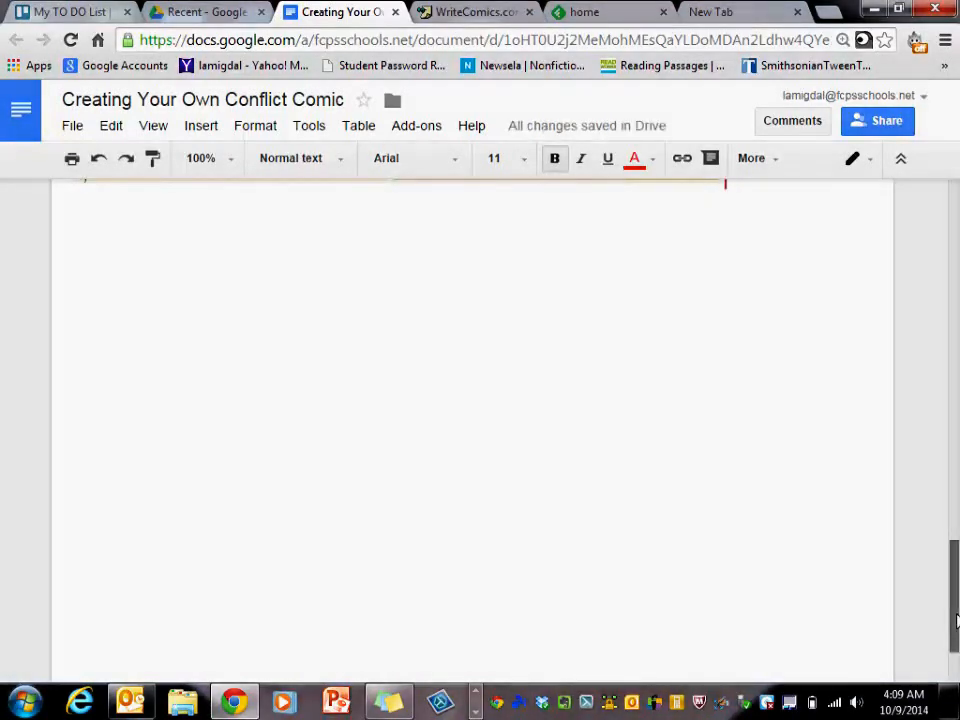
drag(956, 616, 946, 514)
click(594, 472)
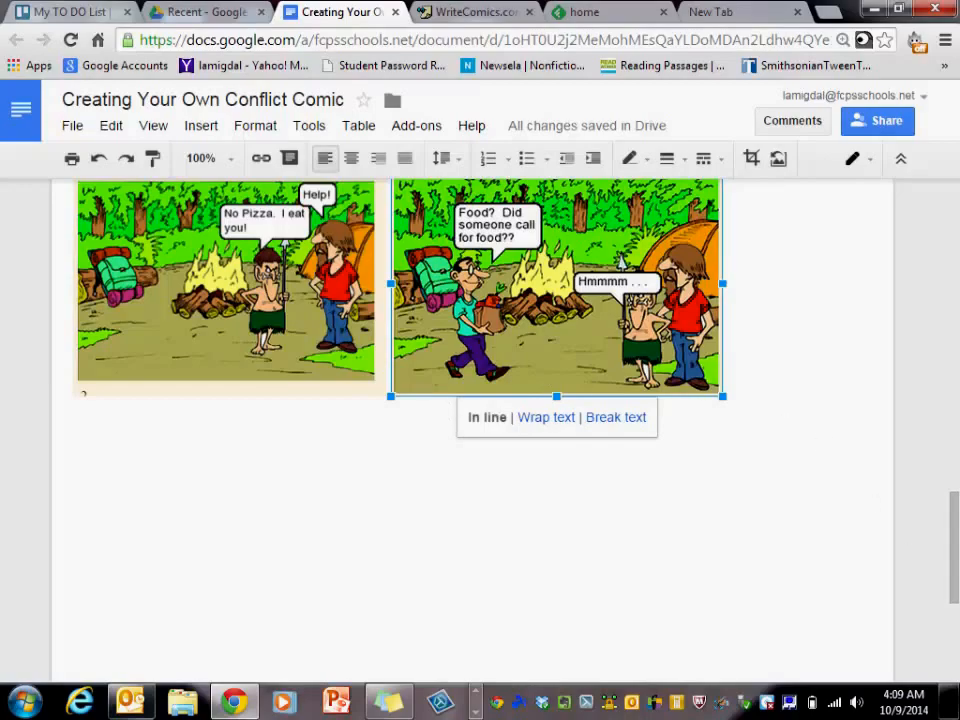
- Review the document from the example comic under its title to the comic images inserted at its end
drag(948, 530, 925, 197)
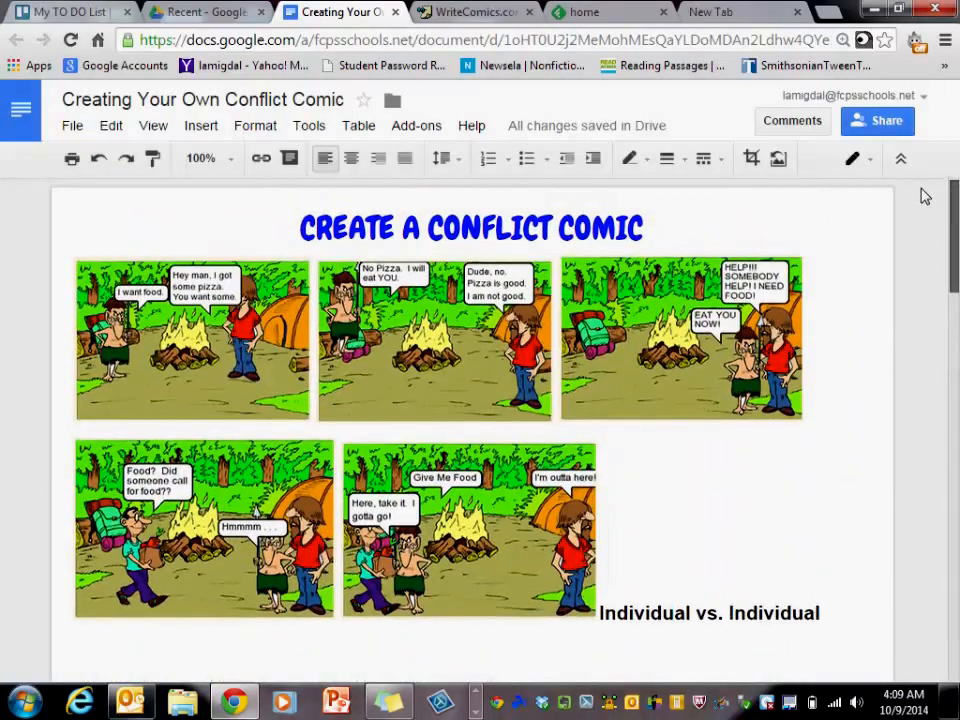
drag(917, 305, 928, 396)
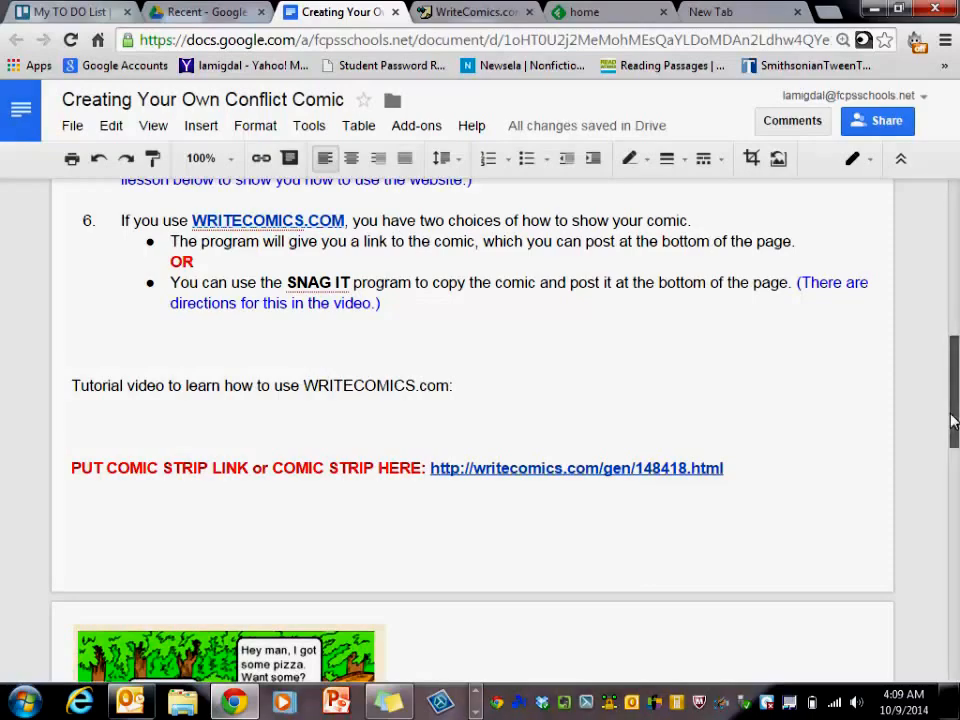
drag(948, 420, 946, 510)
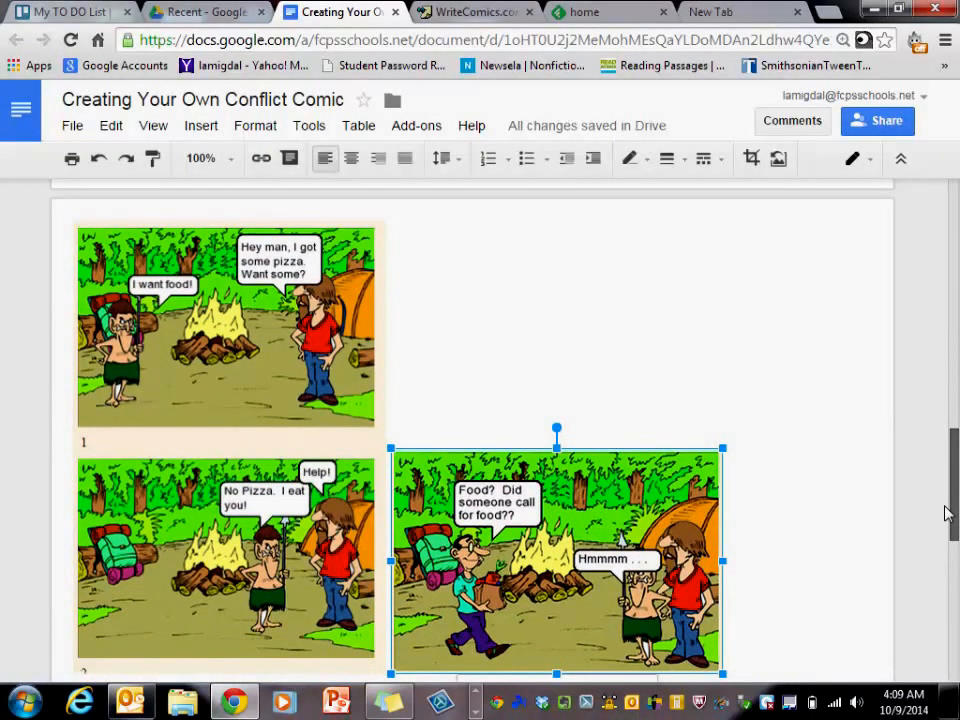
drag(949, 512, 917, 255)
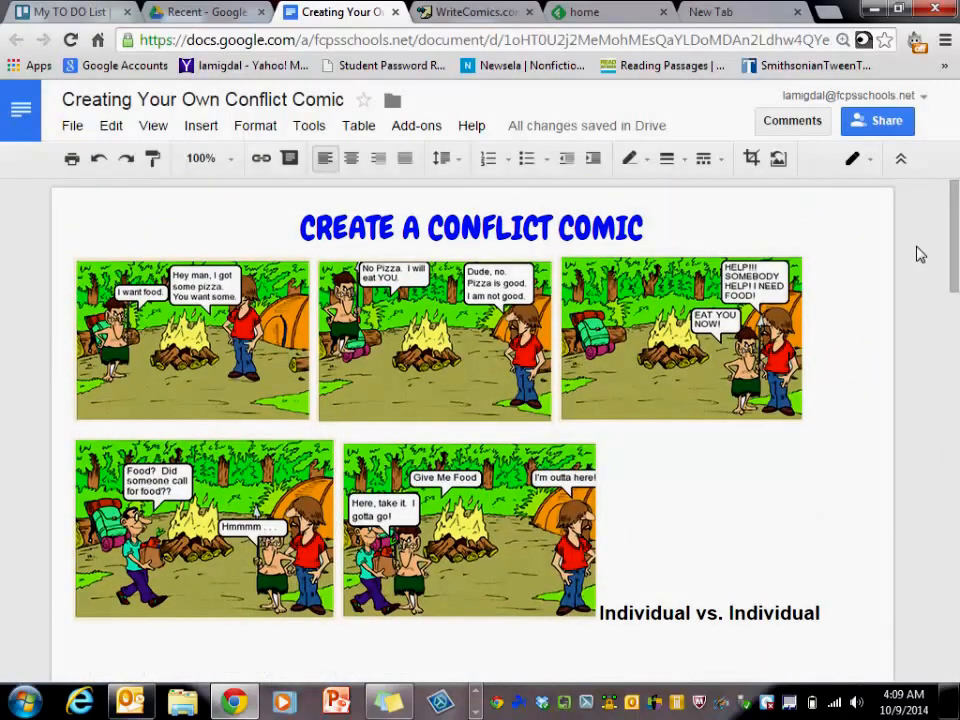